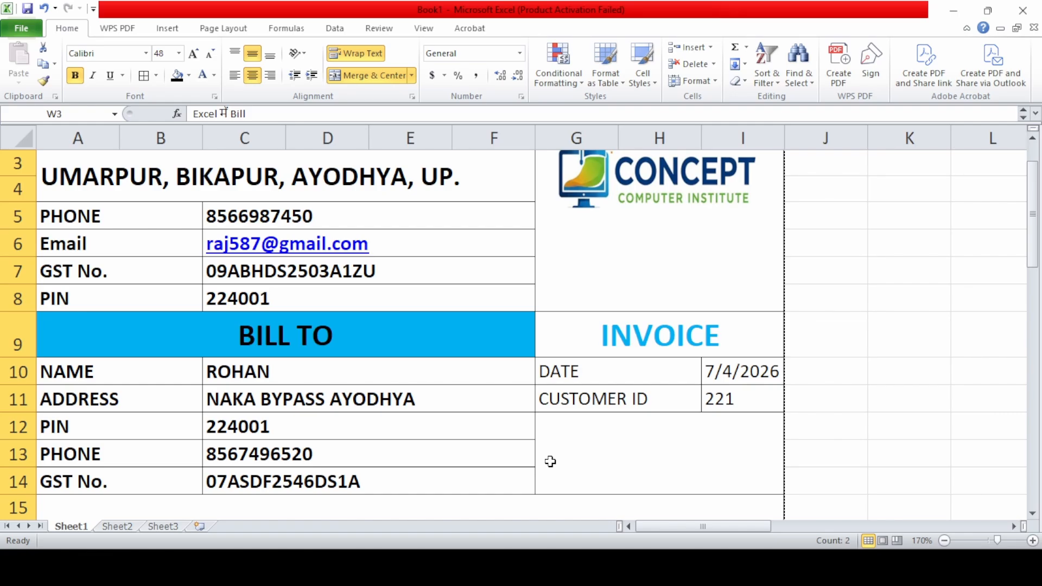
# Scroll through the finished Sheet1 invoice, then move to the blank Sheet2
pyautogui.scroll(-11, 551, 461)
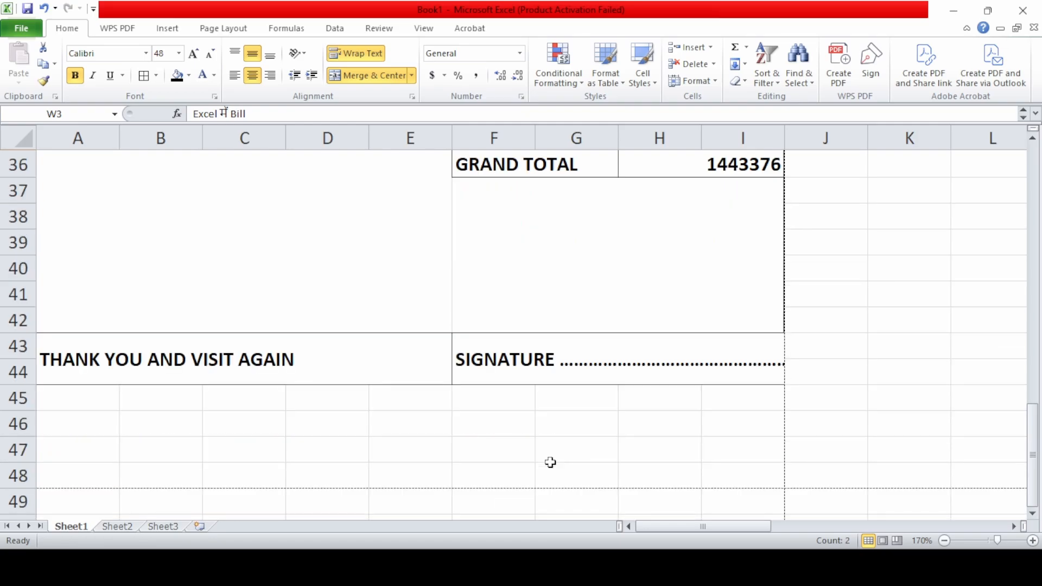
pyautogui.scroll(11, 550, 462)
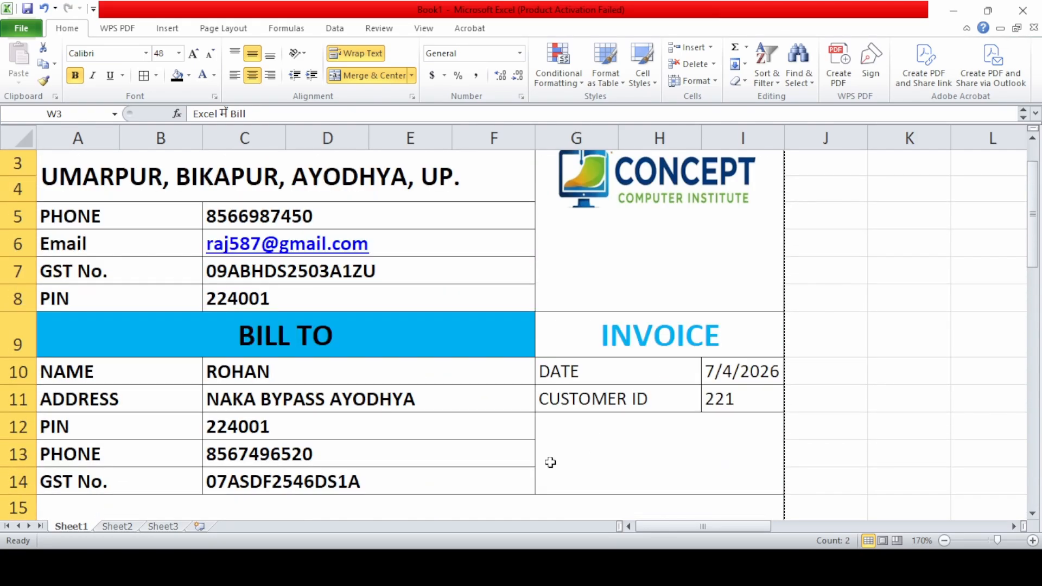
pyautogui.scroll(1, 550, 462)
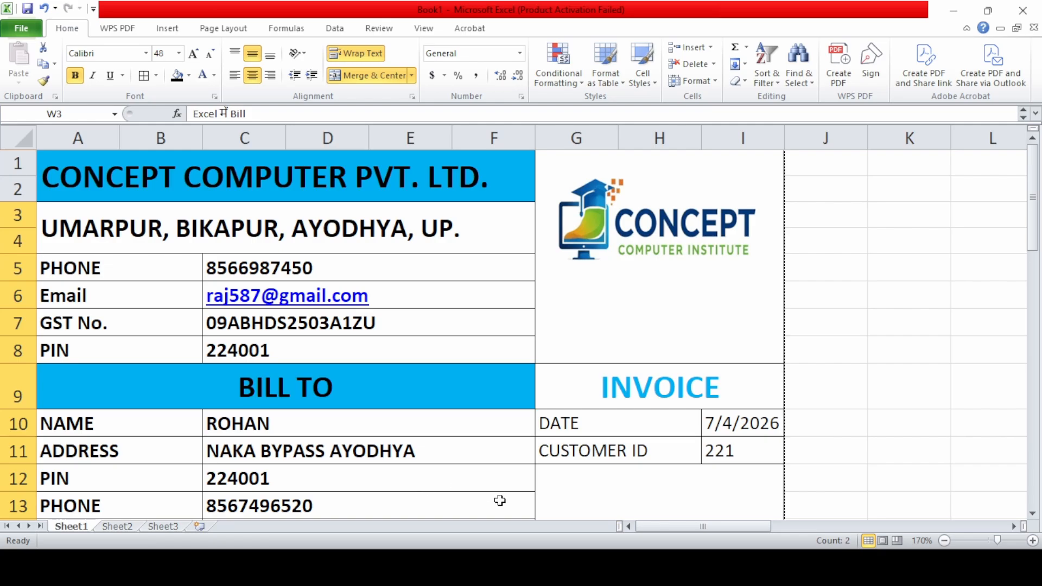
pyautogui.hotkey('ctrl', 'pagedown')
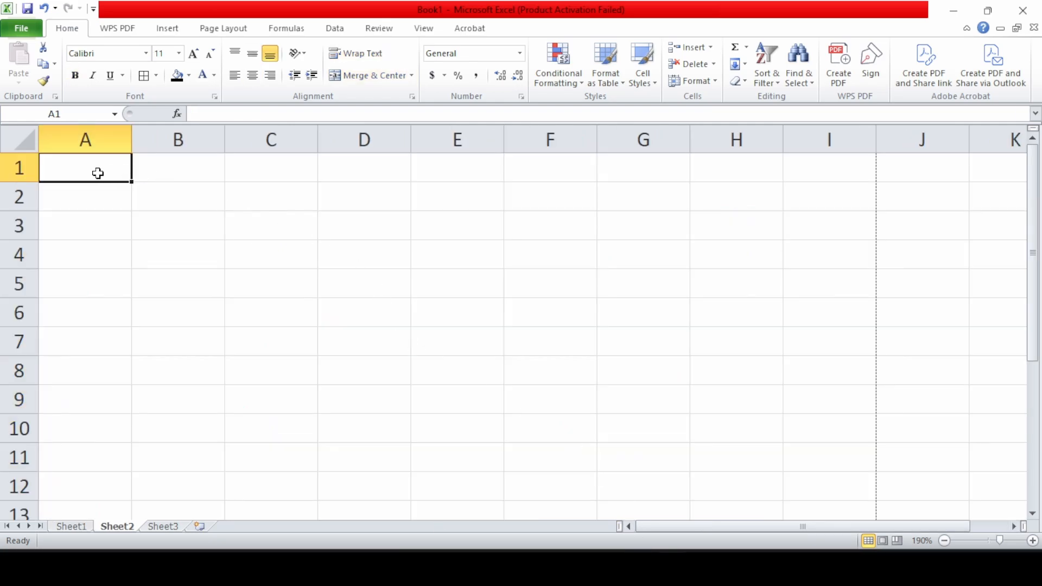
# Merge A1:E2 and enter the company name CONCEPT COMPUTER PVT.LTD
pyautogui.moveTo(98, 173); pyautogui.dragTo(487, 196)
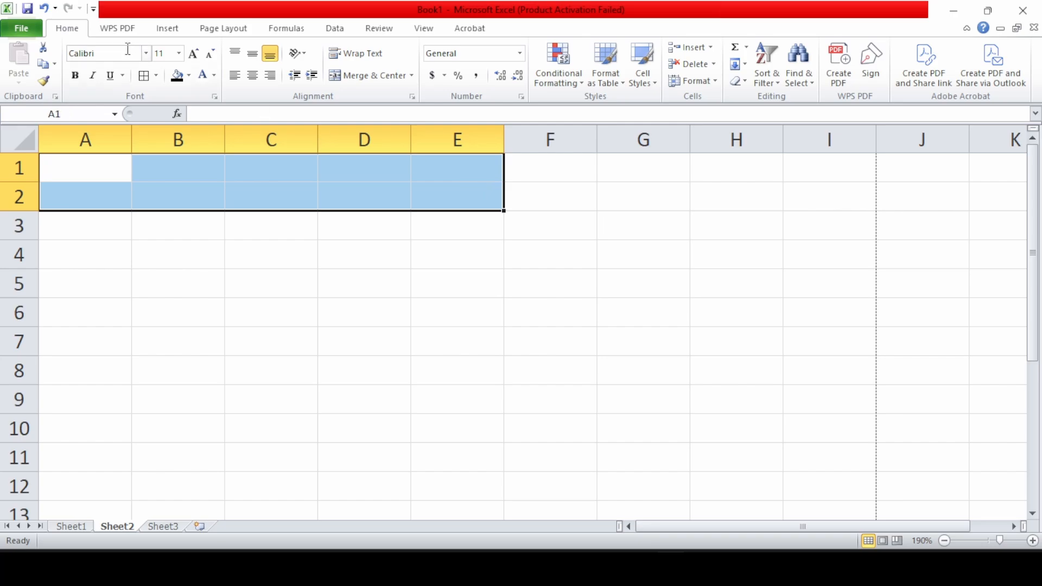
pyautogui.click(382, 82)
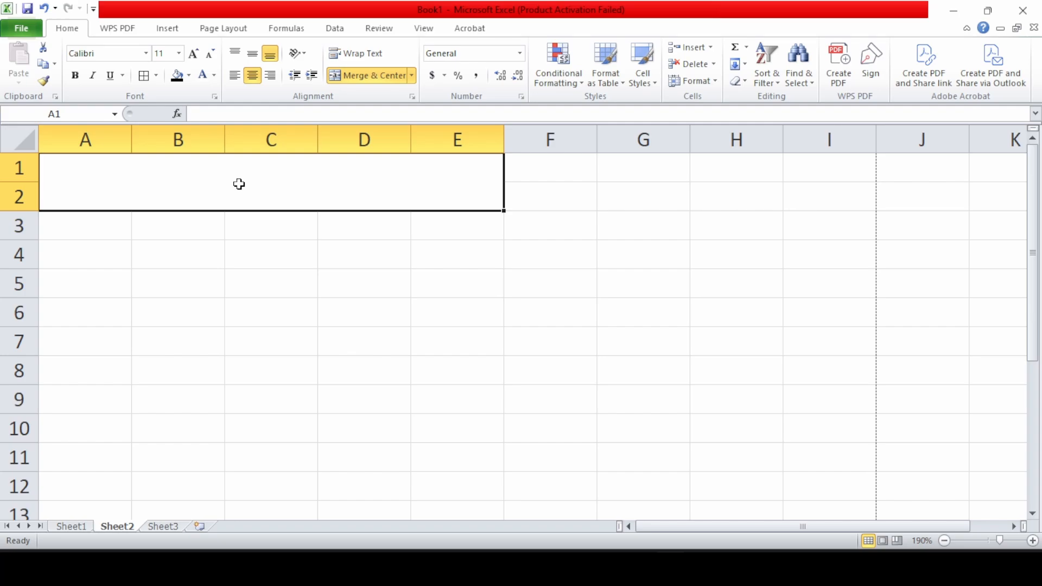
pyautogui.write('CON')
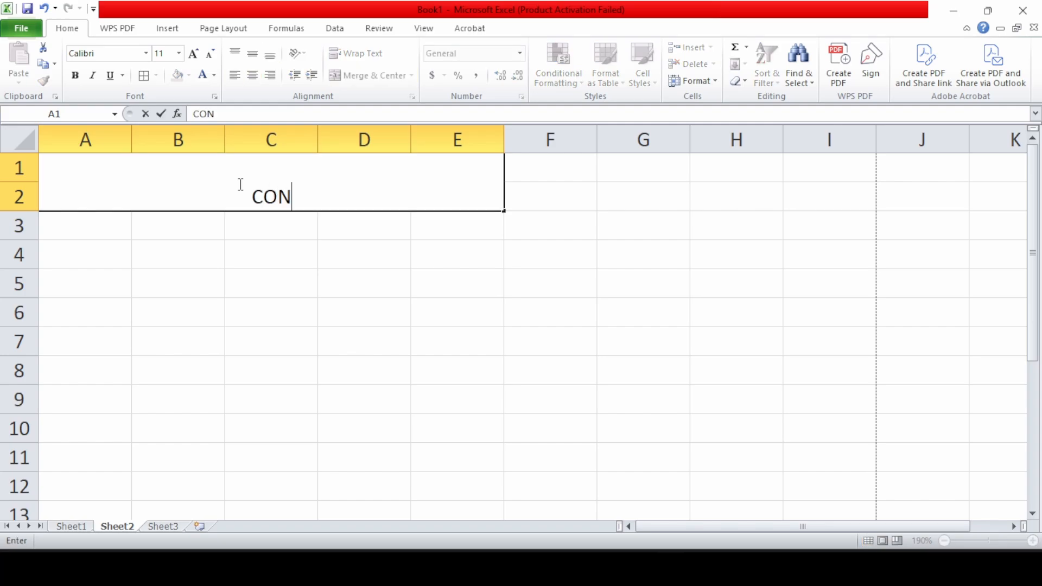
pyautogui.write('C')
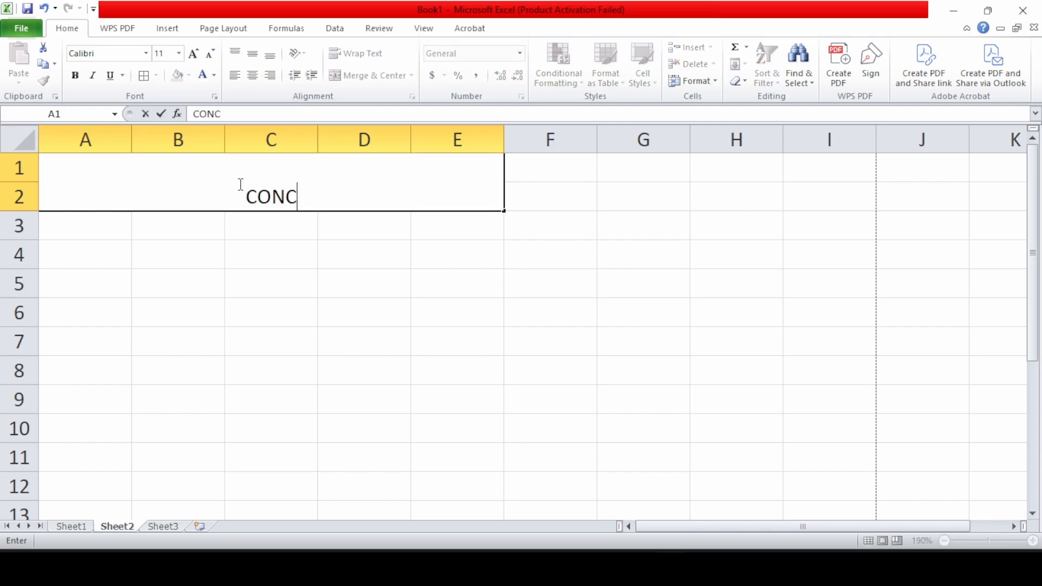
pyautogui.write('EPT COMPUTER ')
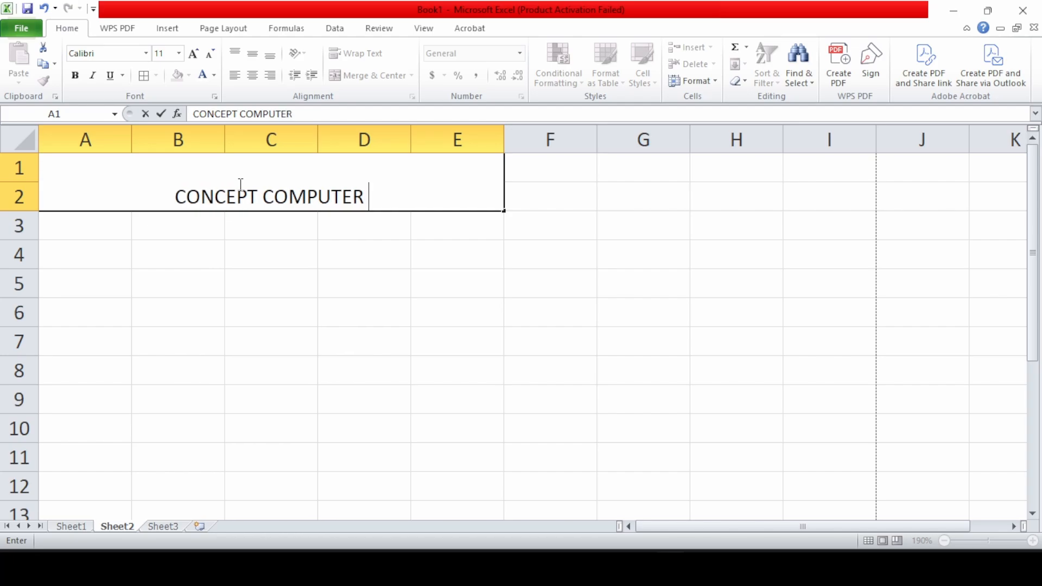
pyautogui.write('PVT.')
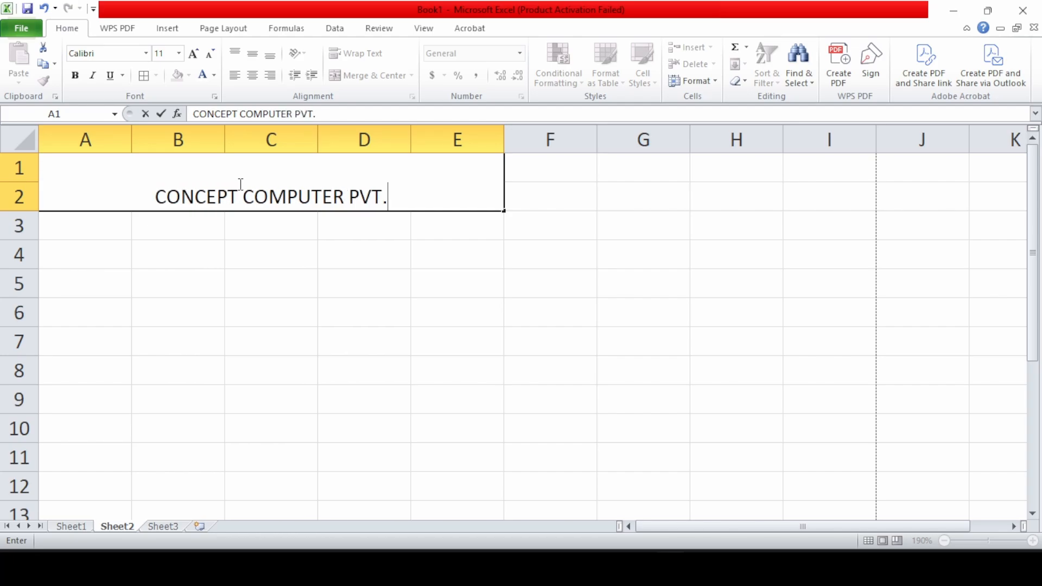
pyautogui.write('LT')
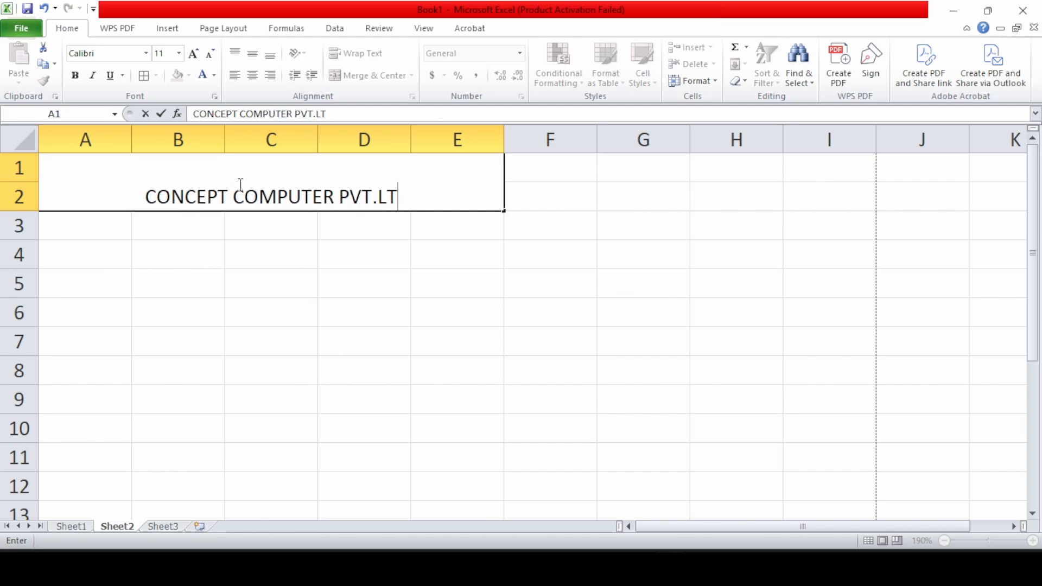
pyautogui.write('D')
pyautogui.press('Return')
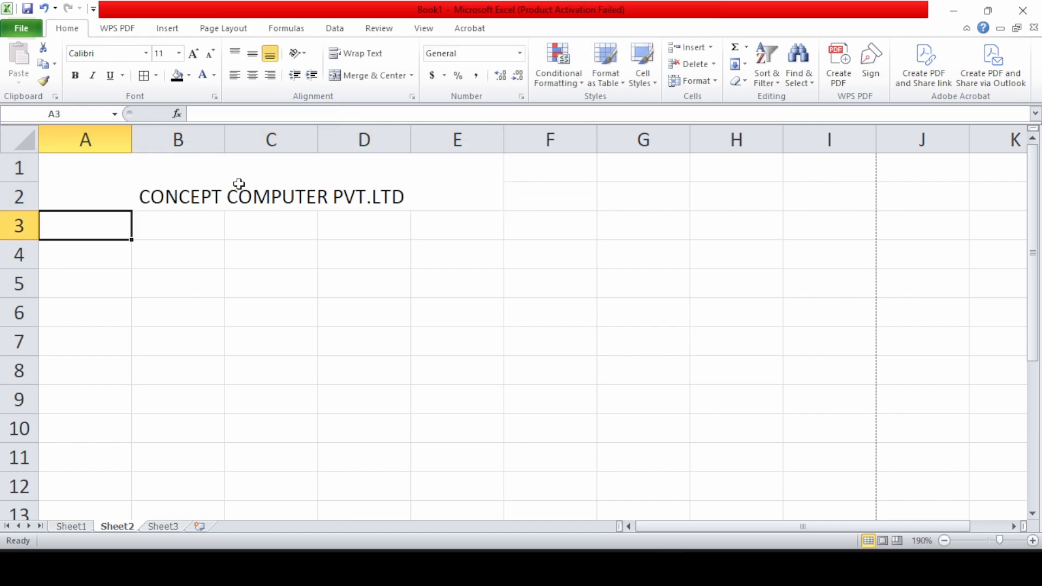
# Format the title middle-aligned, bold, 18-point, with a light blue fill
pyautogui.click(239, 183)
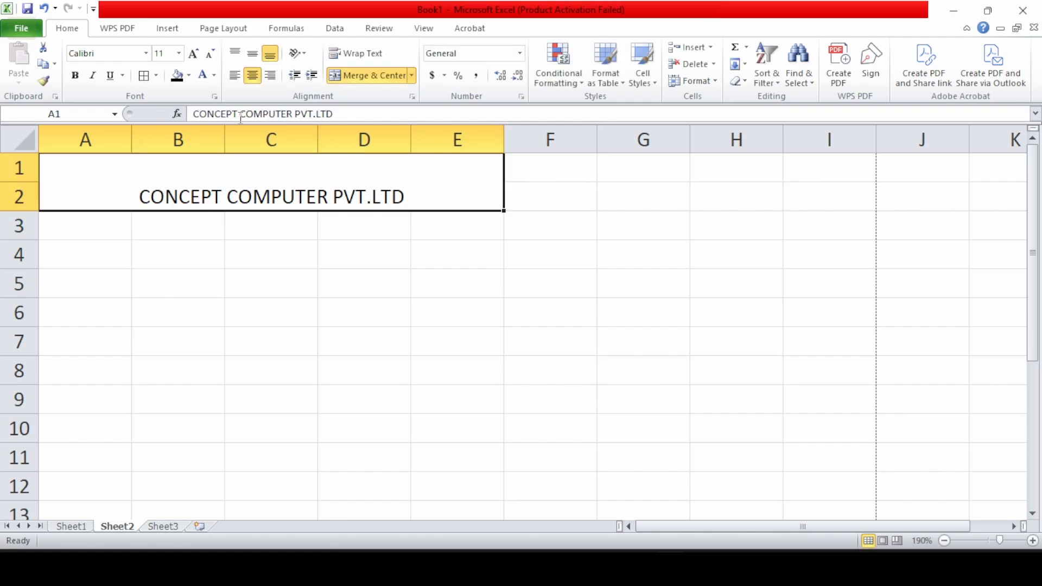
pyautogui.click(253, 55)
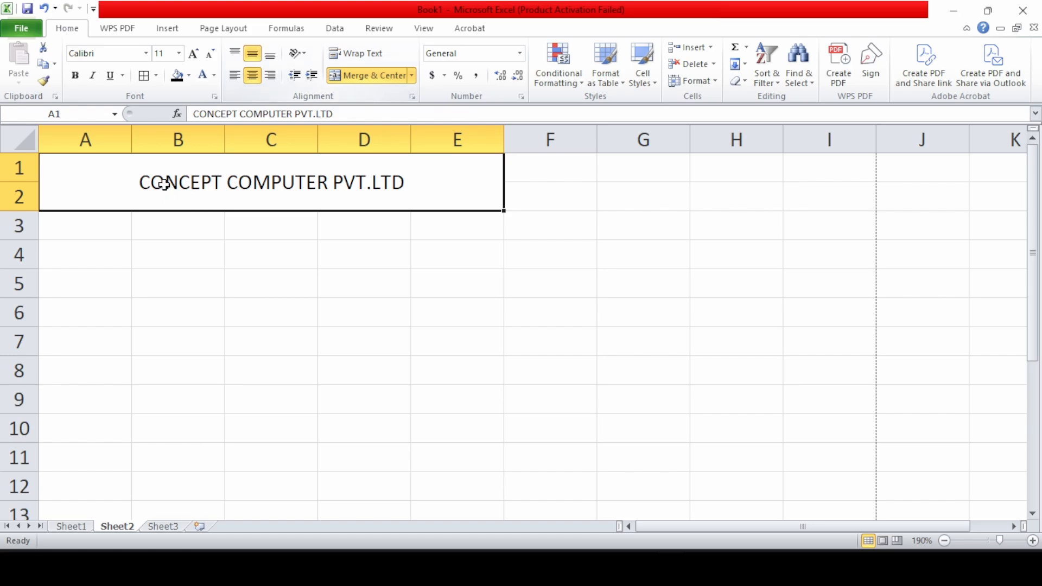
pyautogui.click(192, 54)
pyautogui.click(192, 54)
pyautogui.click(192, 54)
pyautogui.click(192, 53)
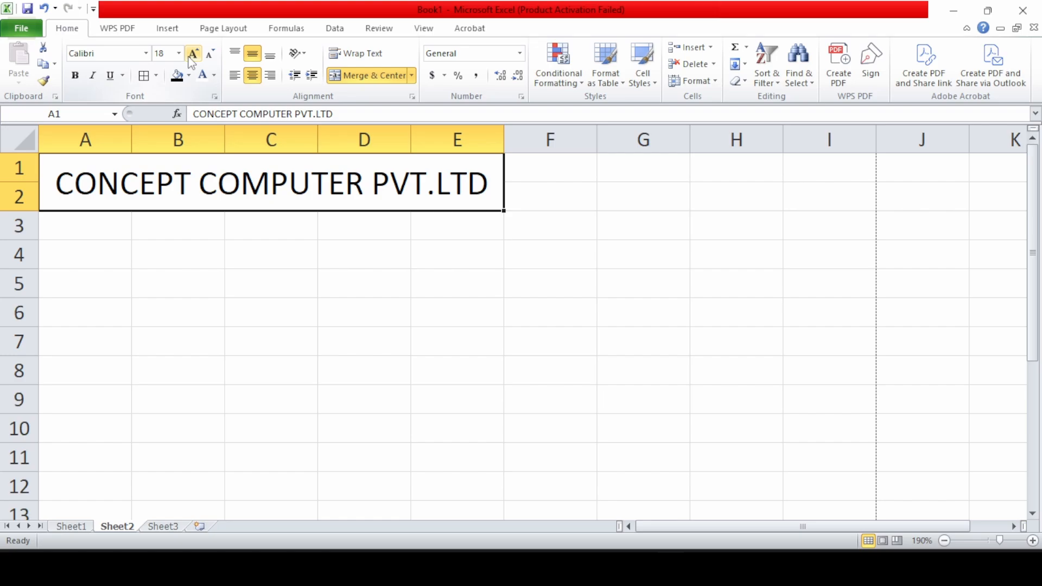
pyautogui.click(76, 77)
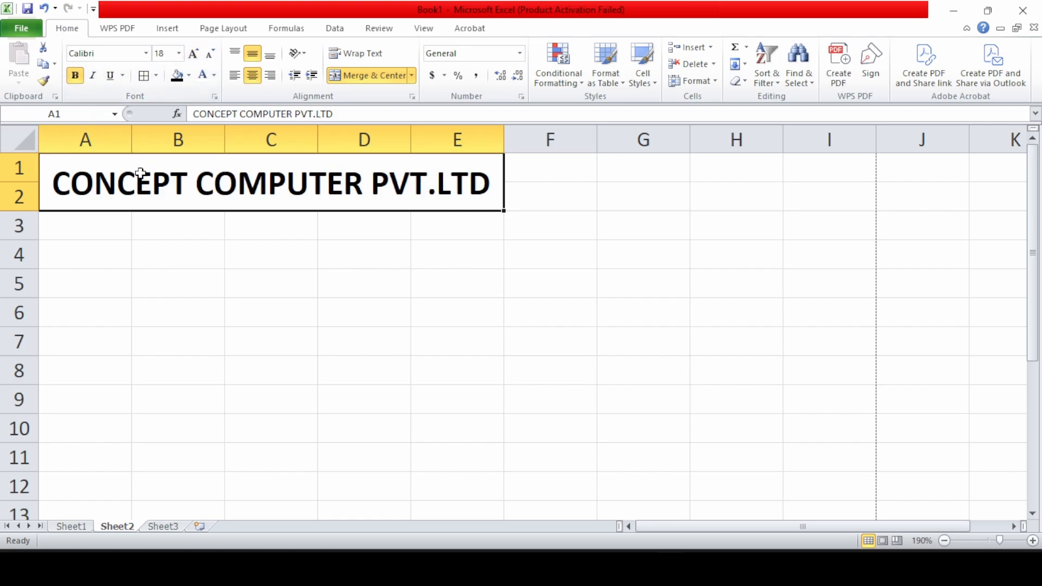
pyautogui.click(188, 75)
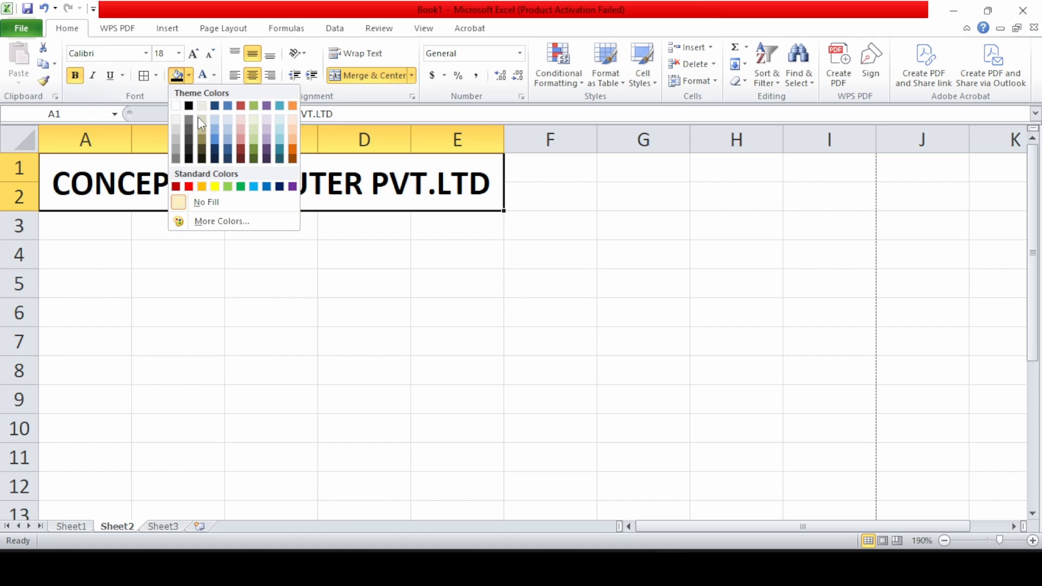
pyautogui.click(254, 186)
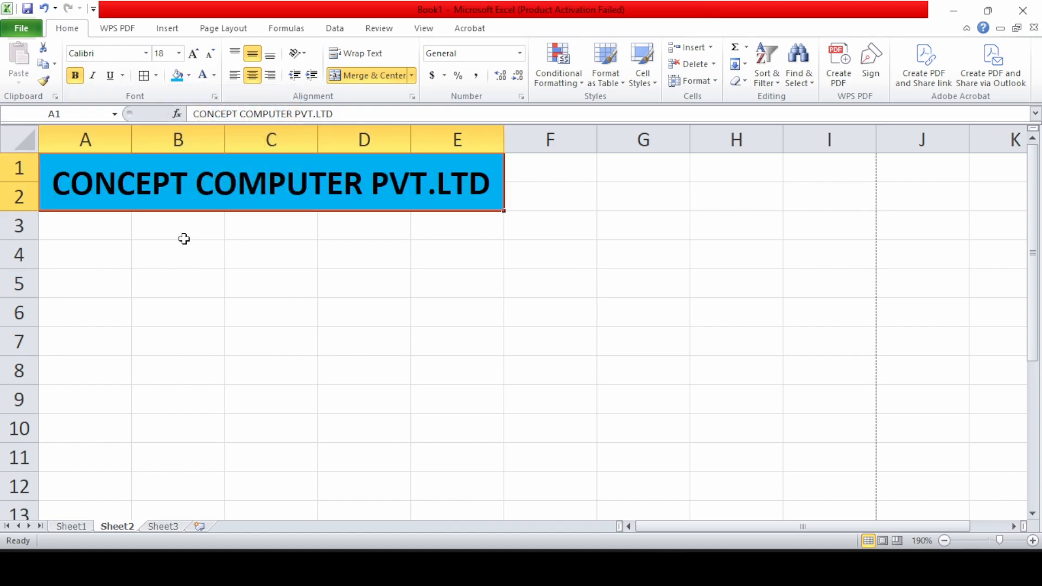
pyautogui.click(98, 223)
pyautogui.moveTo(99, 223); pyautogui.dragTo(441, 245)
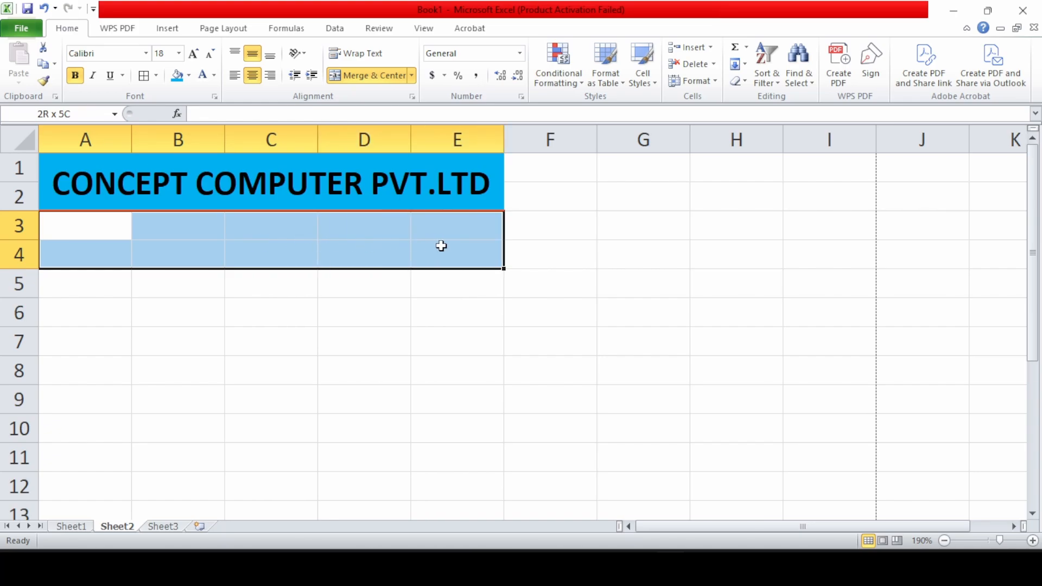
# Merge A3:E4 and enter 'UMARPUR BAZAR BIKAPUR AYODHYA UP.' as bold, middle-aligned 14-point text
pyautogui.click(346, 75)
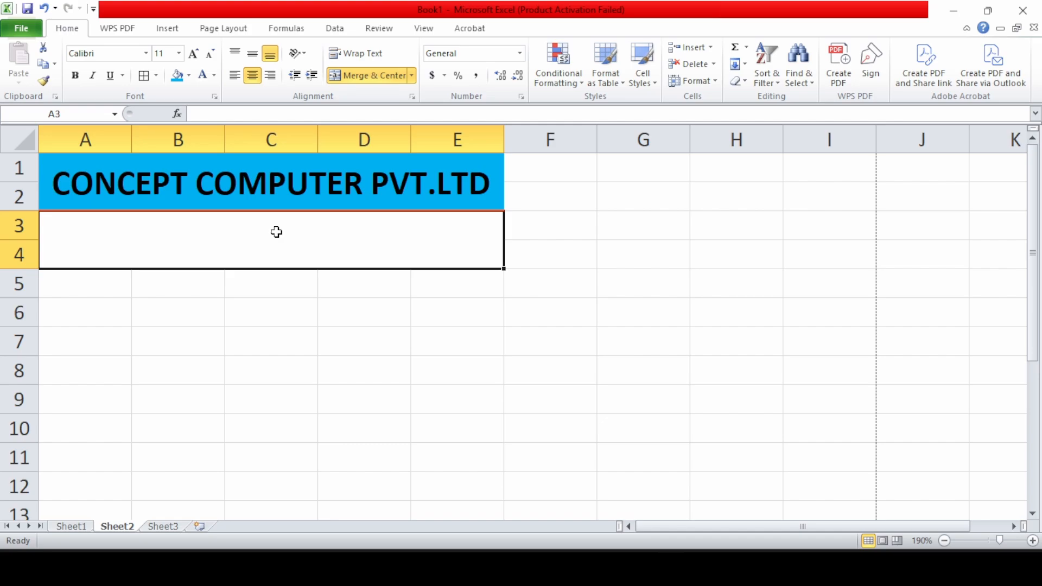
pyautogui.write('UM')
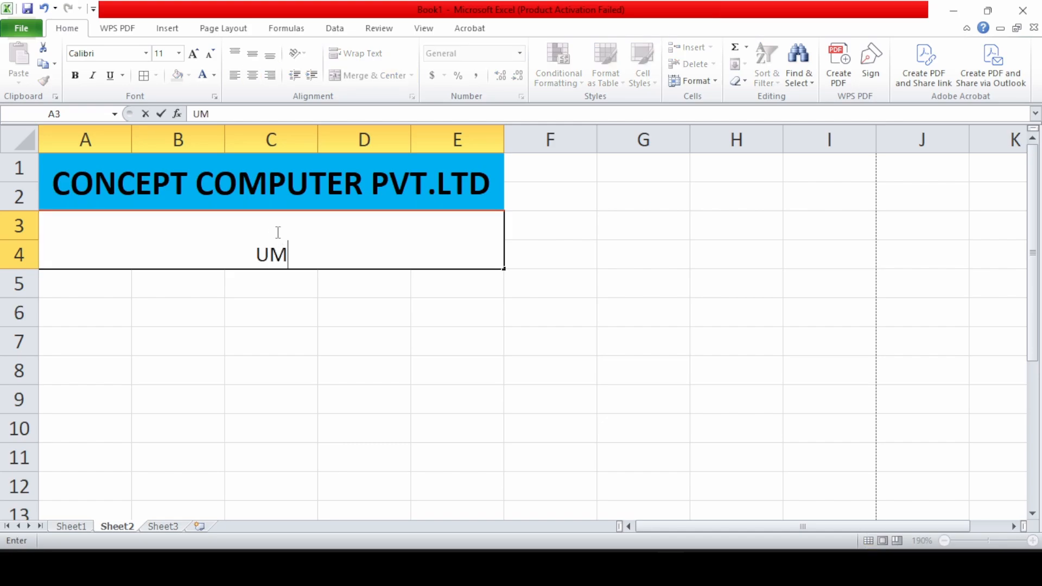
pyautogui.write('ARPUR ')
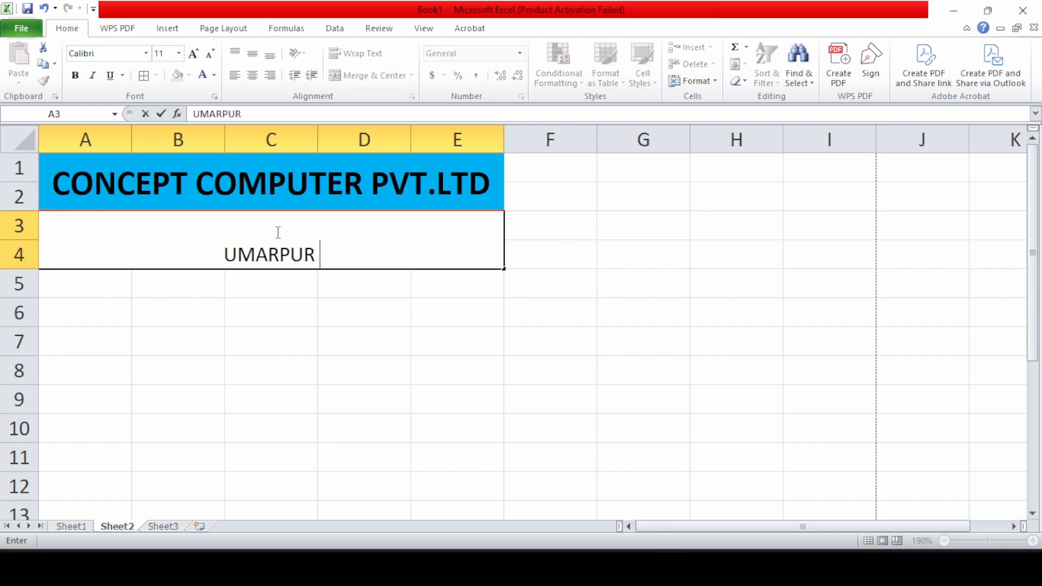
pyautogui.write('BAZAR BIKAPUR ')
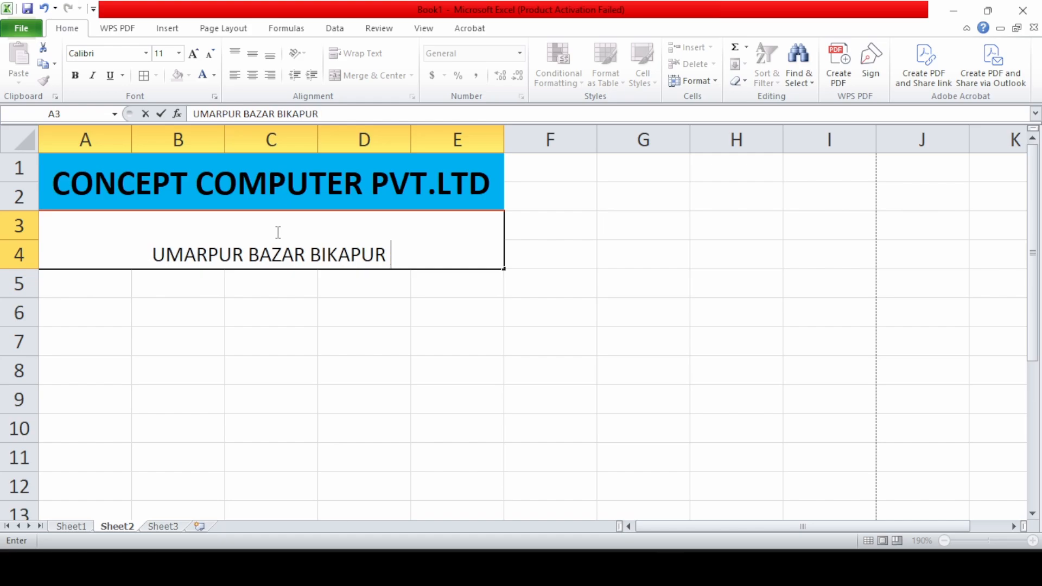
pyautogui.write('AYODHYA UP.')
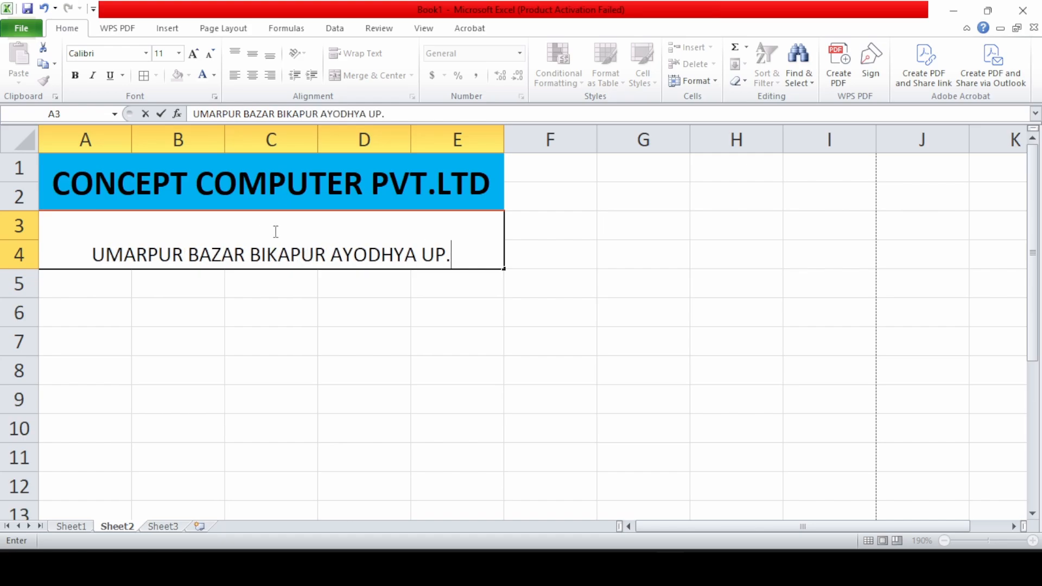
pyautogui.click(276, 309)
pyautogui.click(288, 225)
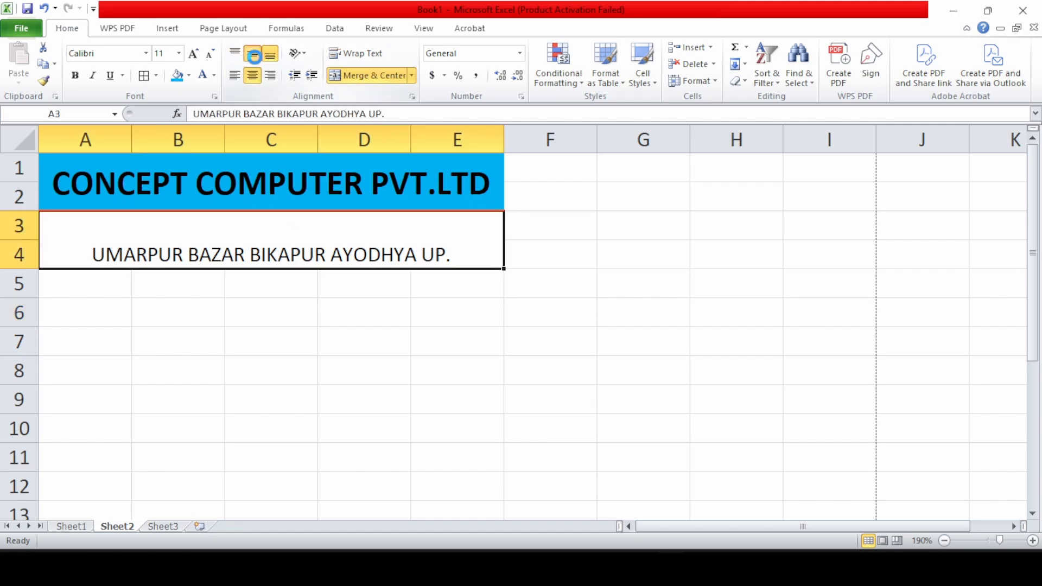
pyautogui.click(252, 53)
pyautogui.click(194, 53)
pyautogui.click(194, 53)
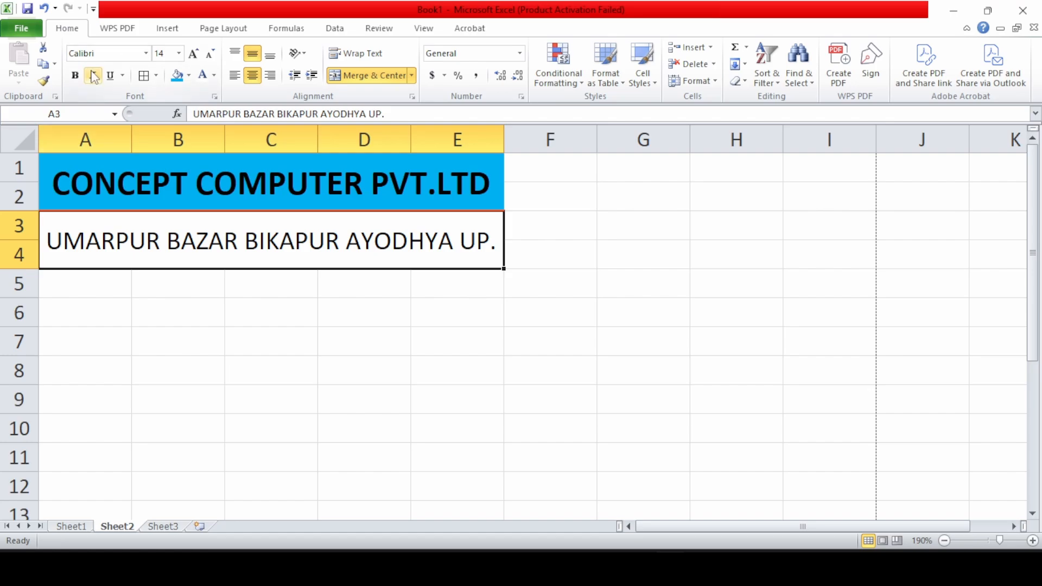
pyautogui.click(75, 76)
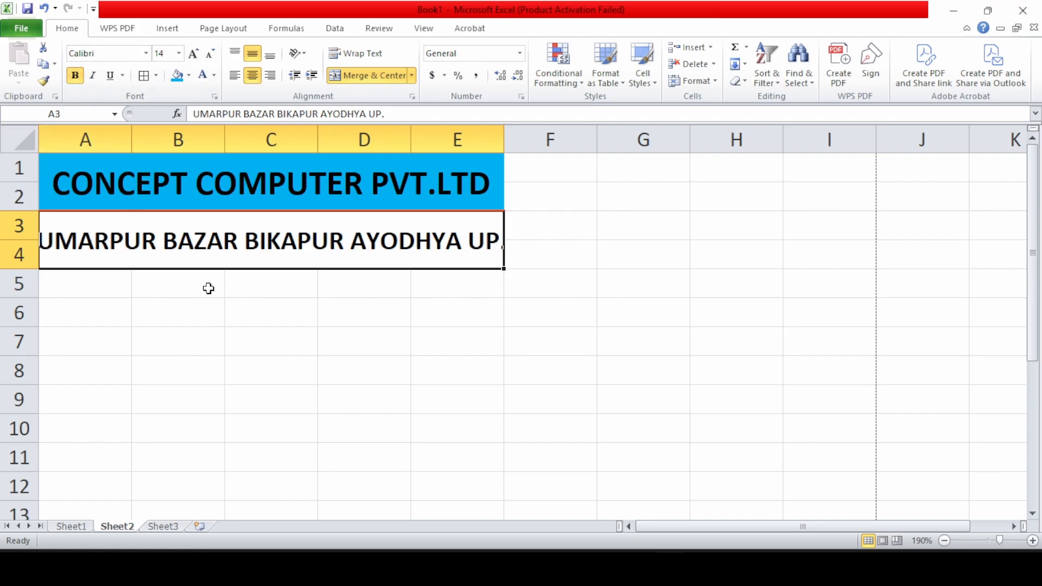
pyautogui.click(247, 297)
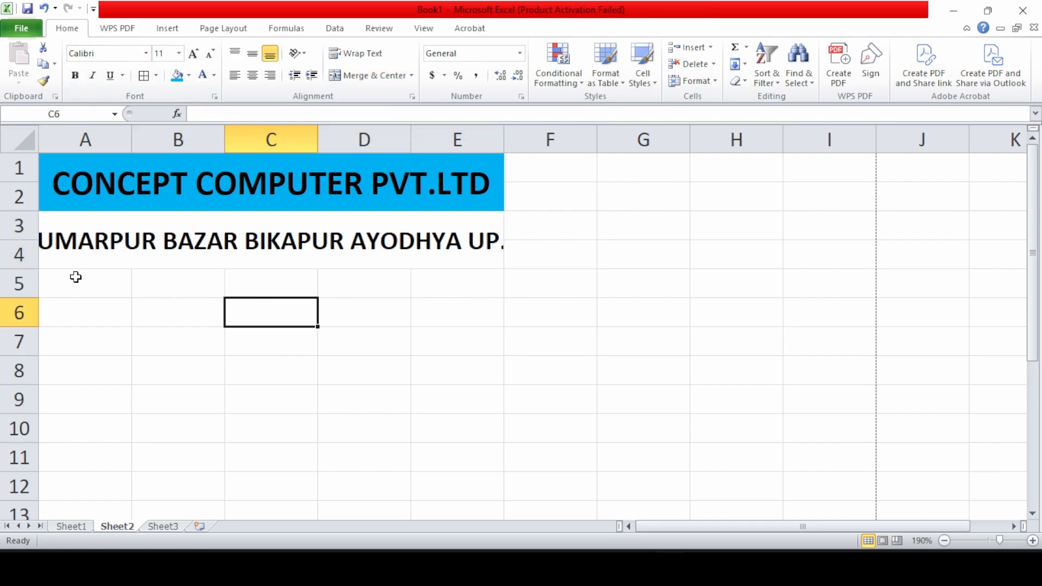
# Merge columns A and B across each of rows 5–8
pyautogui.moveTo(76, 277); pyautogui.dragTo(183, 329)
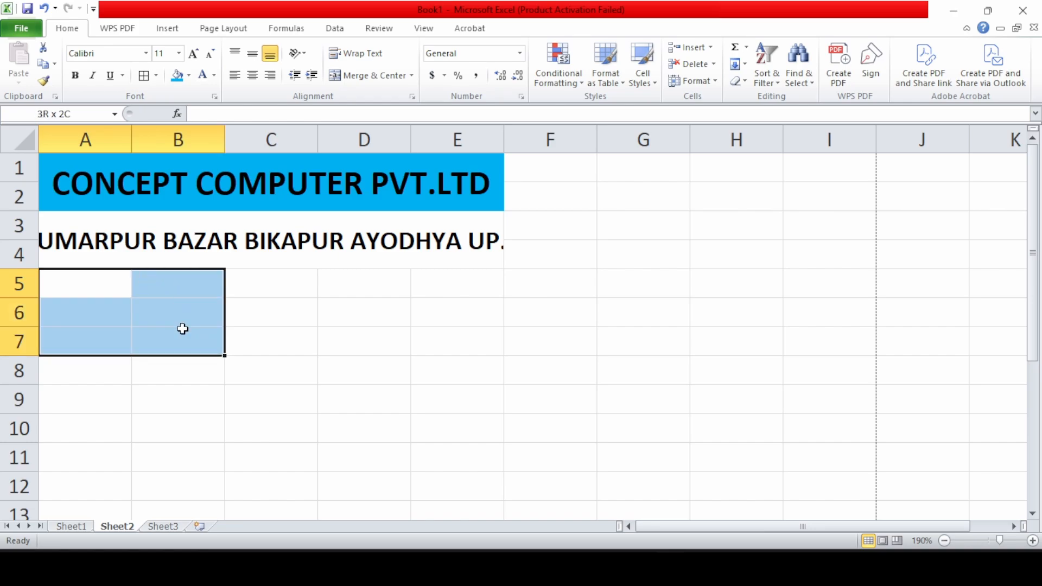
pyautogui.moveTo(183, 329); pyautogui.dragTo(184, 367)
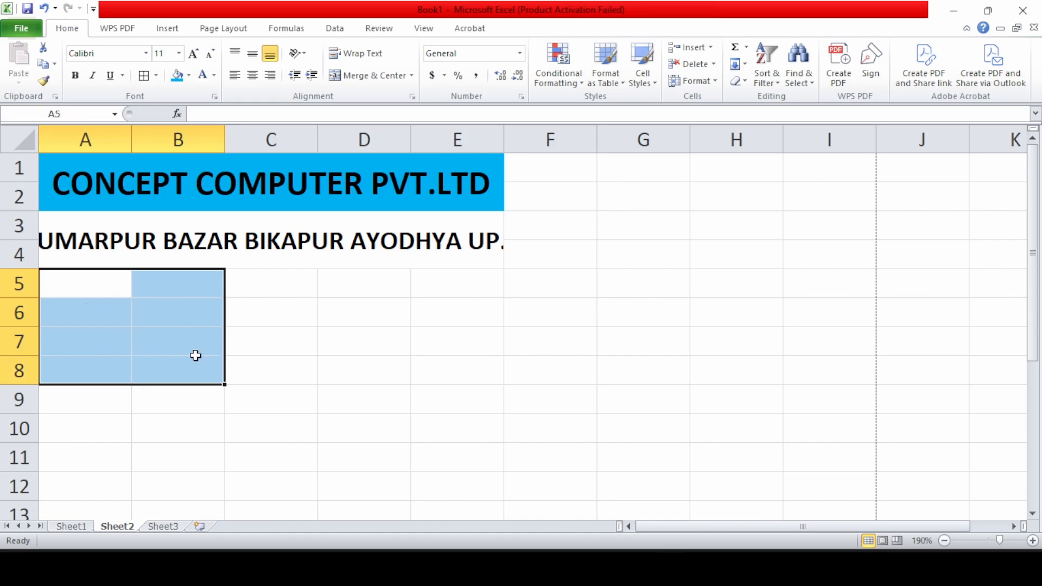
pyautogui.click(412, 76)
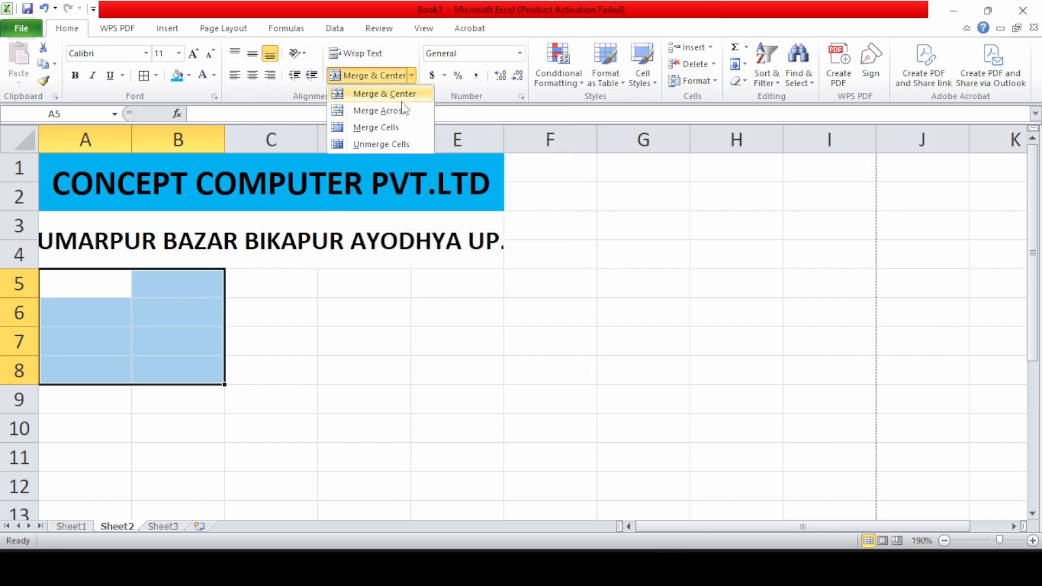
pyautogui.click(401, 111)
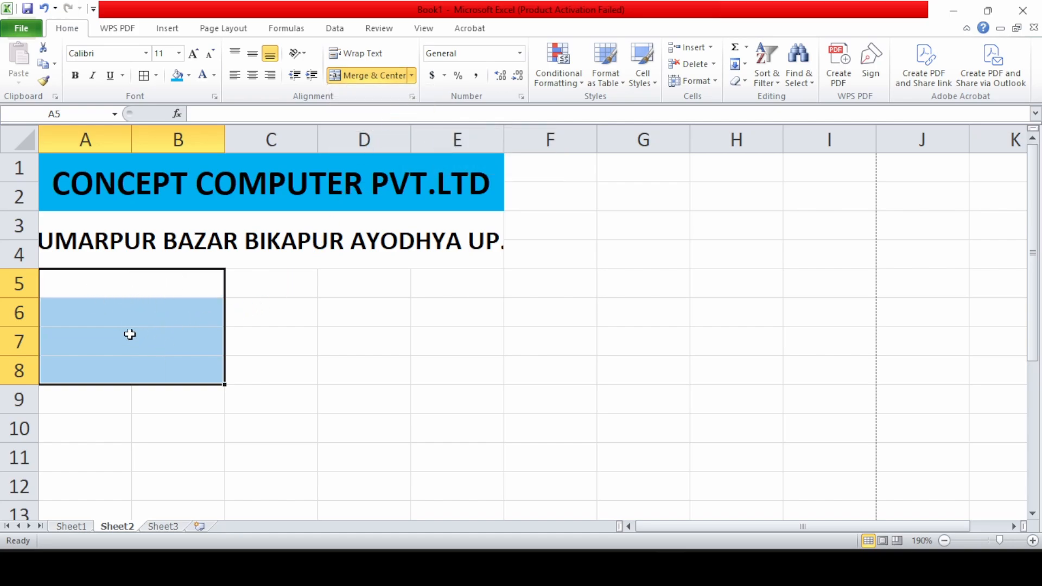
pyautogui.click(98, 294)
pyautogui.click(89, 313)
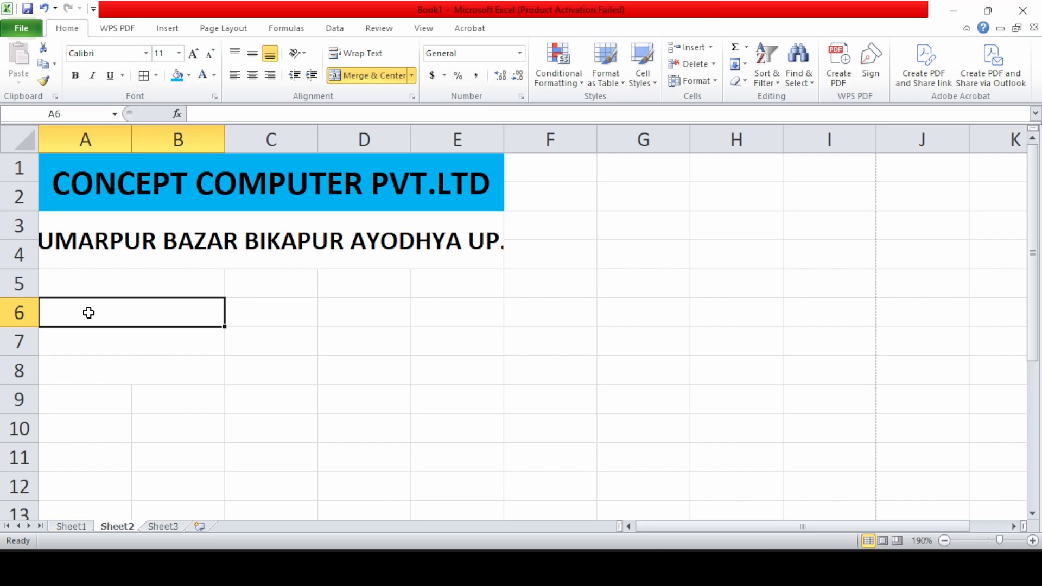
pyautogui.click(98, 340)
# Enter the labels PHONE, Email, GST No. and PIN in A5:A8
pyautogui.click(101, 291)
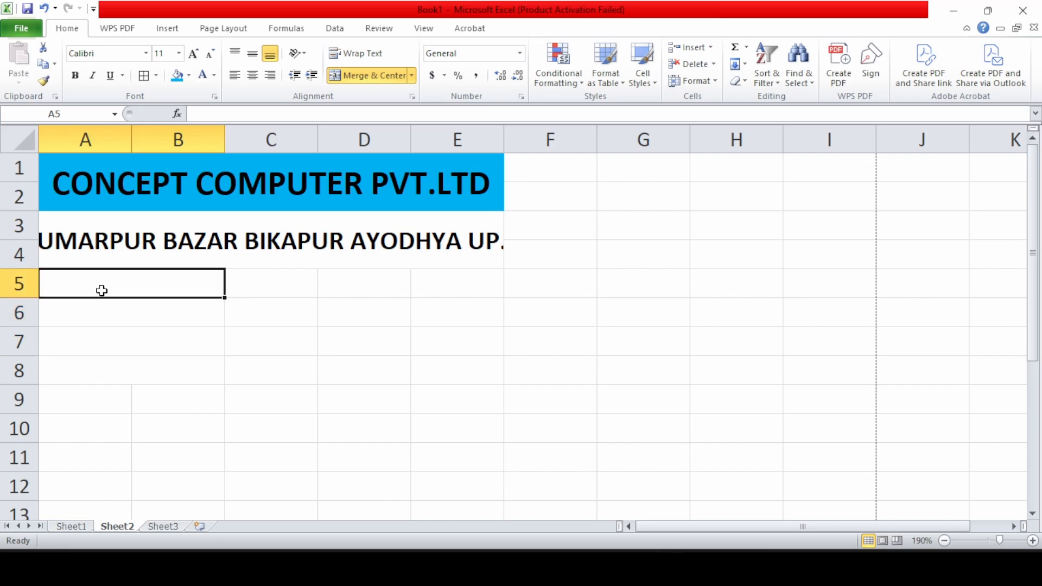
pyautogui.write('NAM')
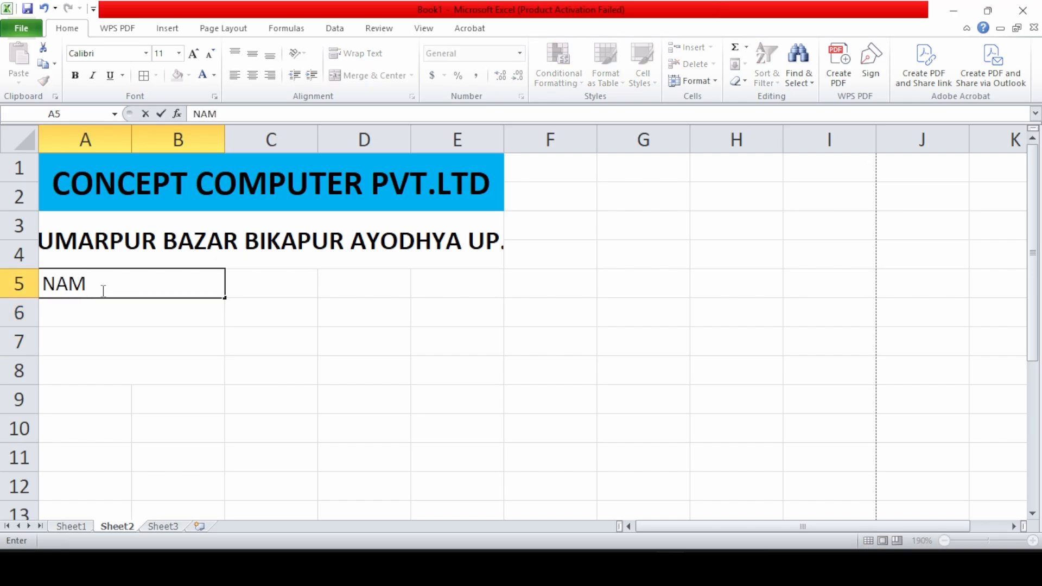
pyautogui.press('BackSpace')
pyautogui.press('BackSpace')
pyautogui.press('BackSpace')
pyautogui.write('P')
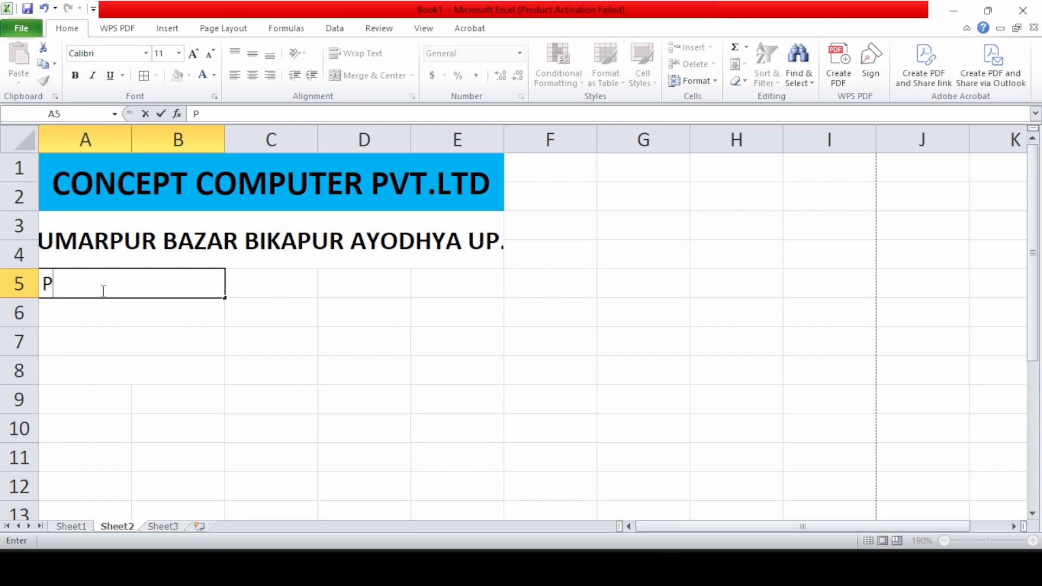
pyautogui.write('HONP')
pyautogui.press('BackSpace')
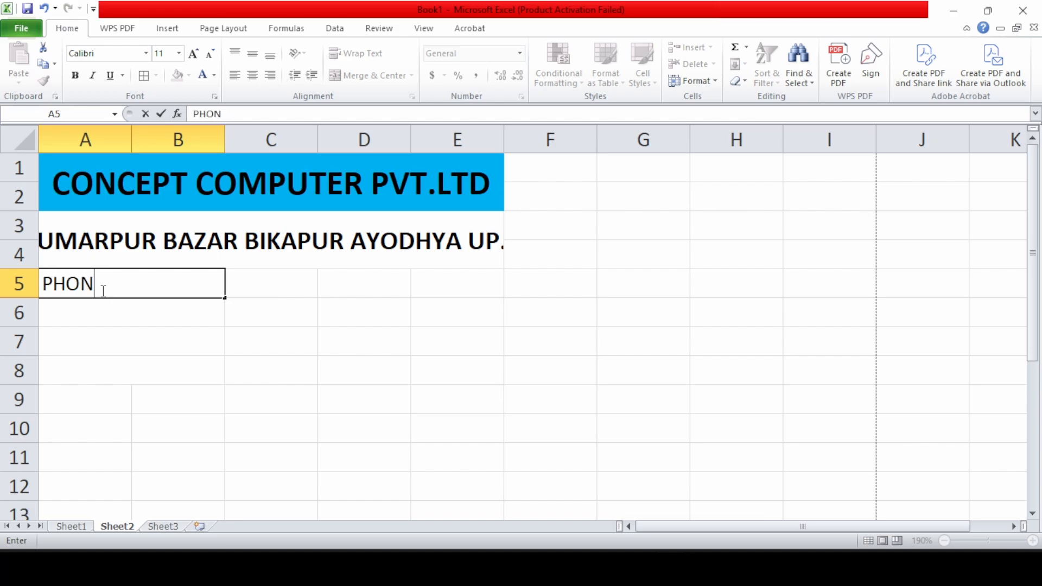
pyautogui.write('E')
pyautogui.press('Return')
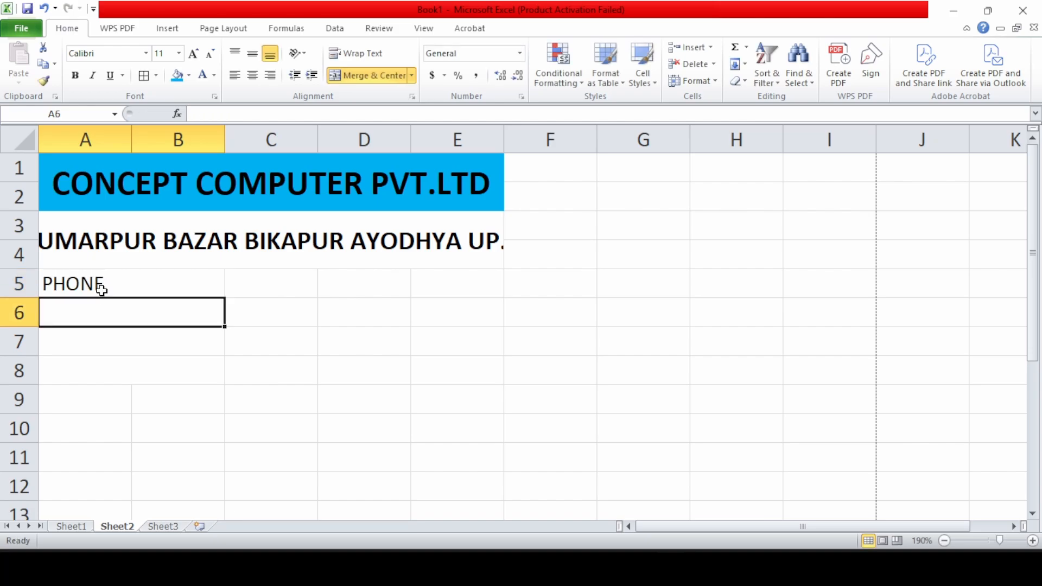
pyautogui.write('Email')
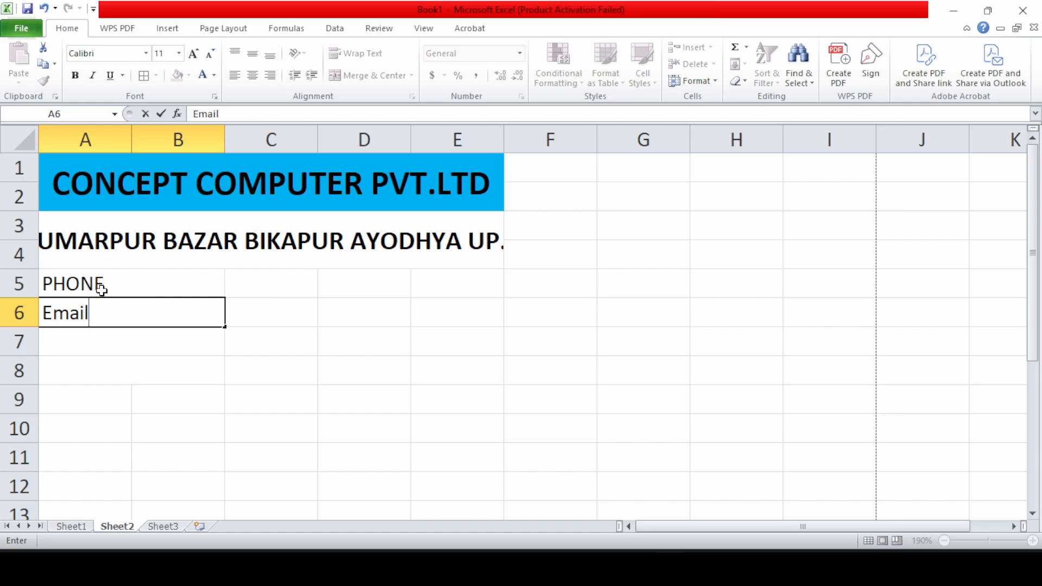
pyautogui.press('Return')
pyautogui.write('G')
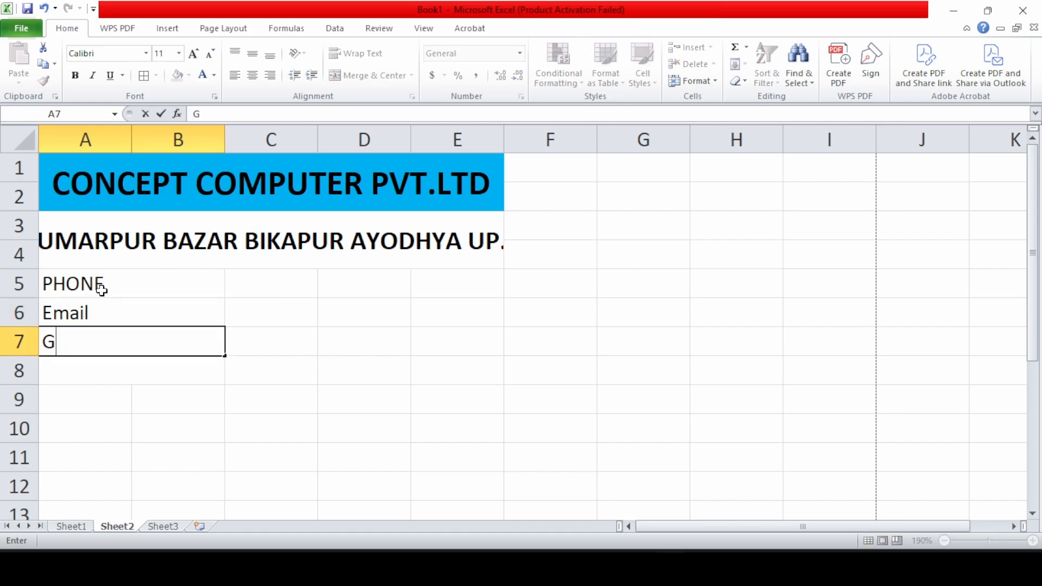
pyautogui.write('ST No.')
pyautogui.press('Return')
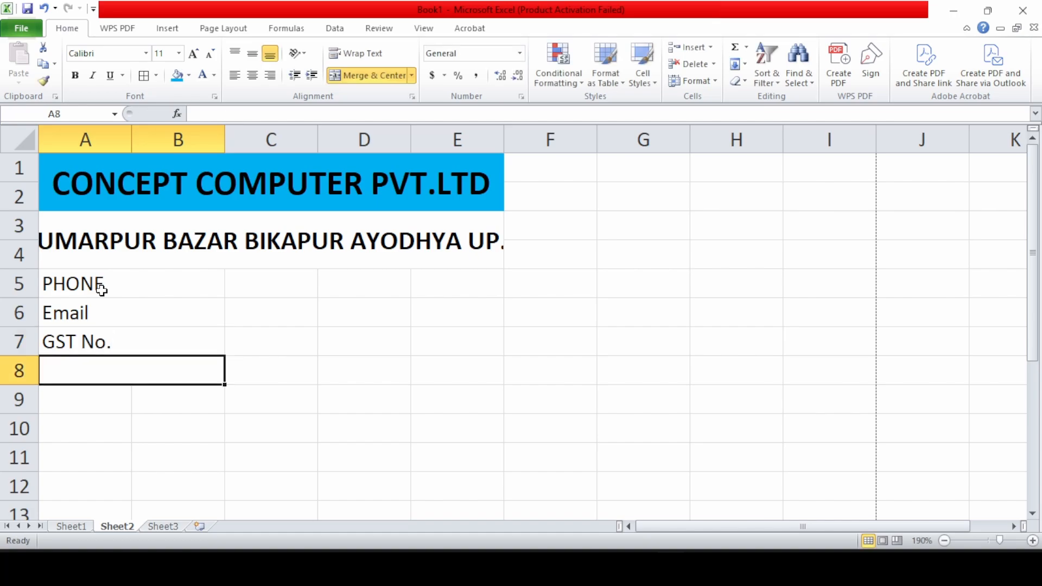
pyautogui.write('PIN')
pyautogui.press('Return')
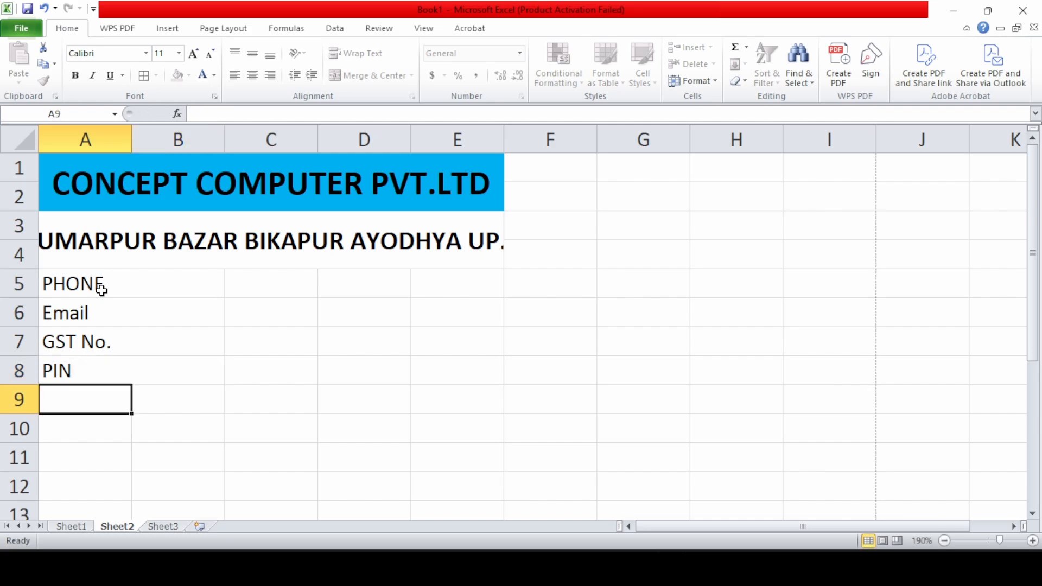
# Merge columns C to E across each of rows 5–8
pyautogui.click(293, 291)
pyautogui.moveTo(332, 290); pyautogui.dragTo(428, 360)
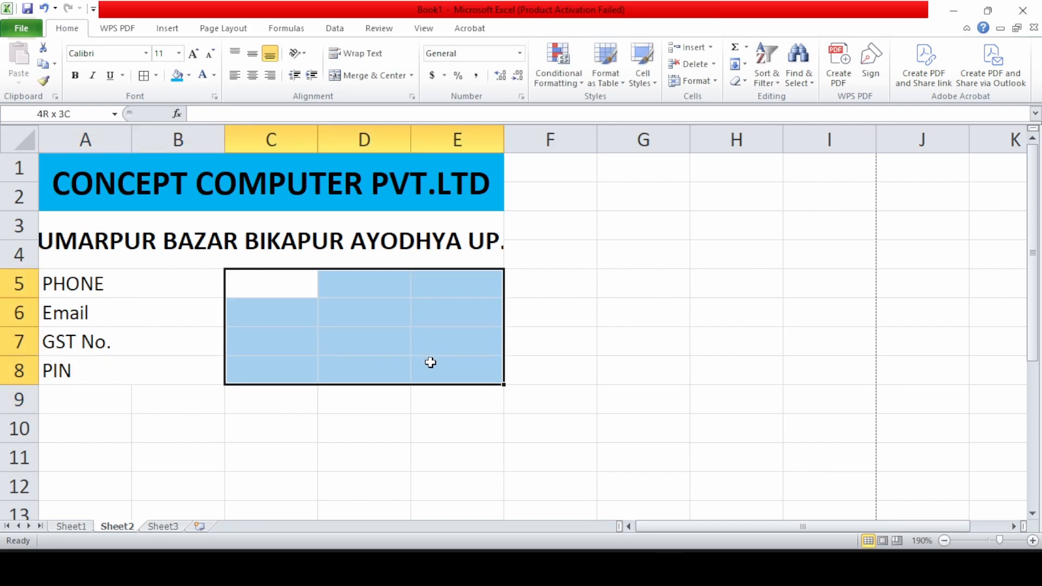
pyautogui.click(412, 76)
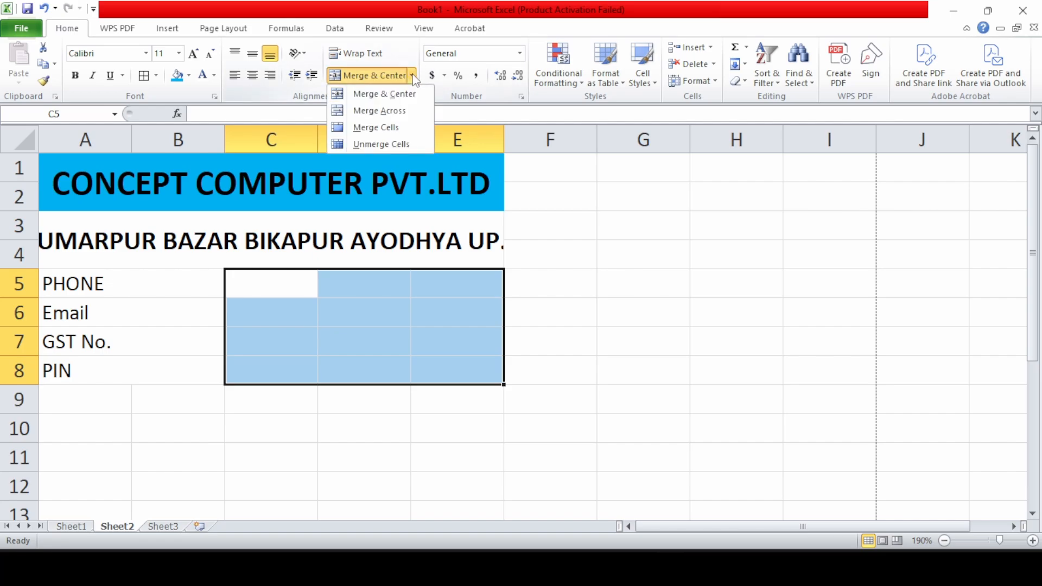
pyautogui.click(394, 111)
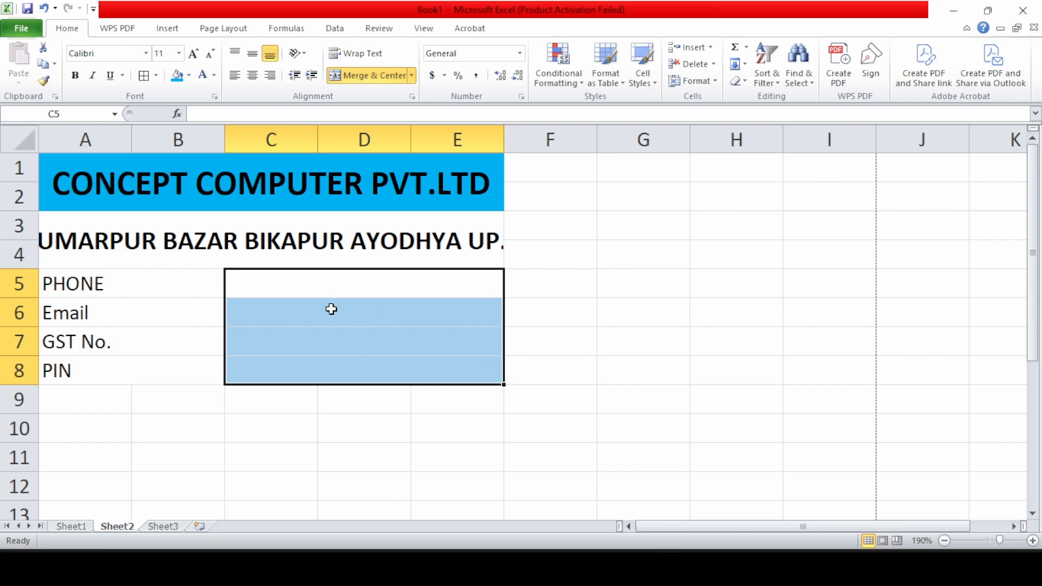
pyautogui.click(282, 314)
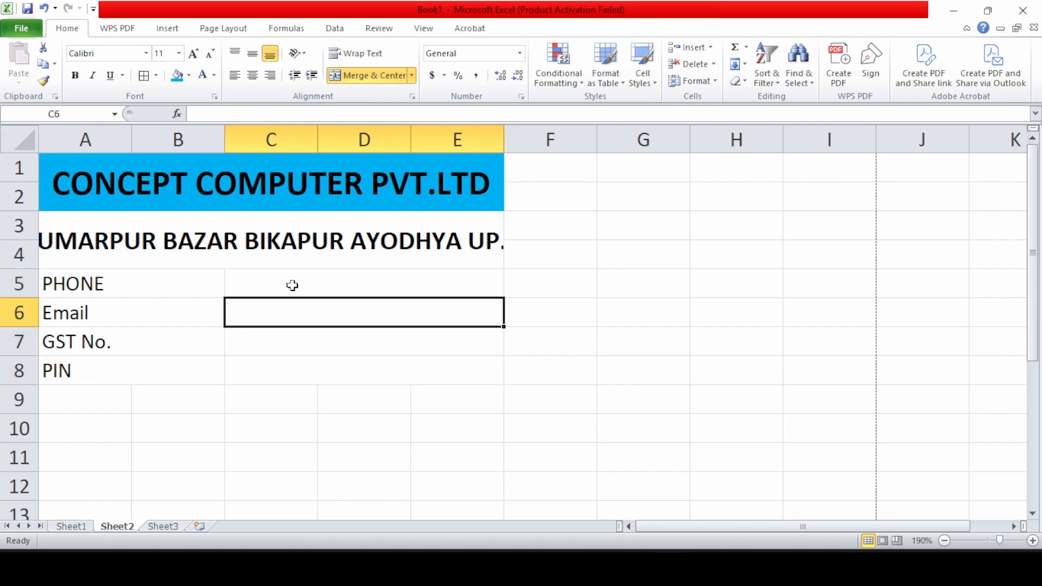
# Fill in the company's phone number, e-mail, GST number and PIN code in C5:C8
pyautogui.click(290, 286)
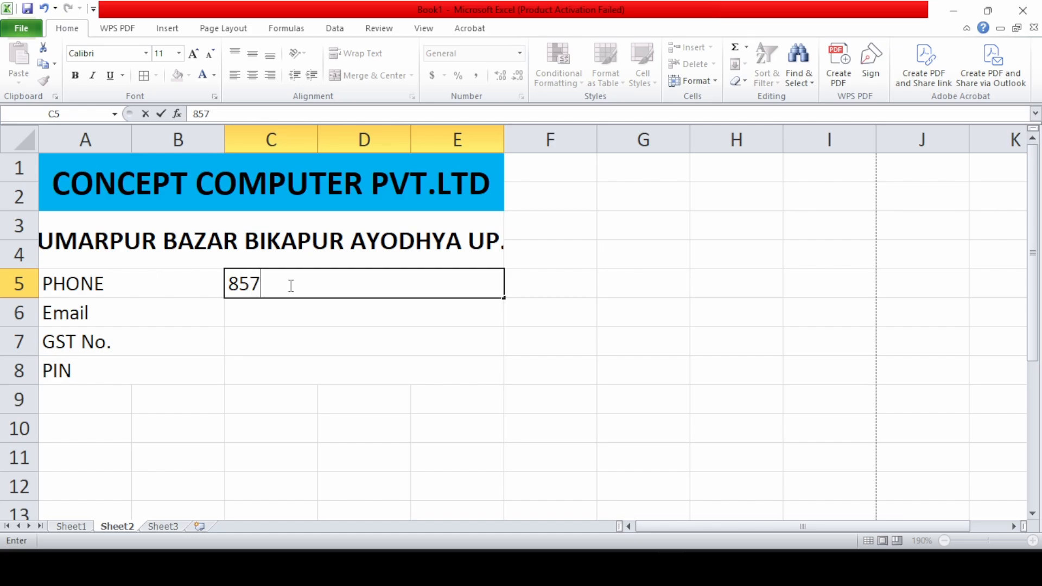
pyautogui.click(273, 304)
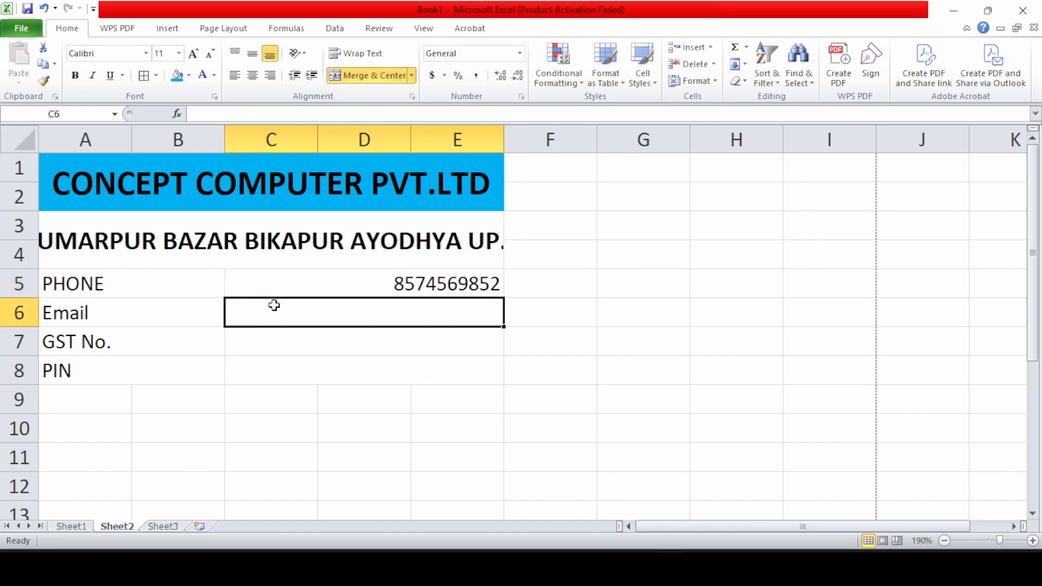
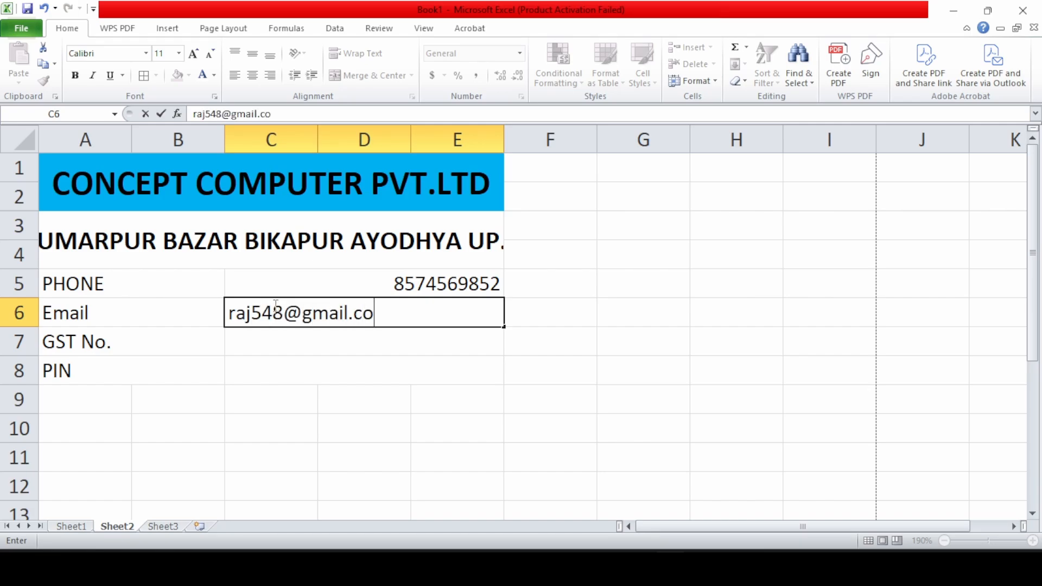
pyautogui.press('Return')
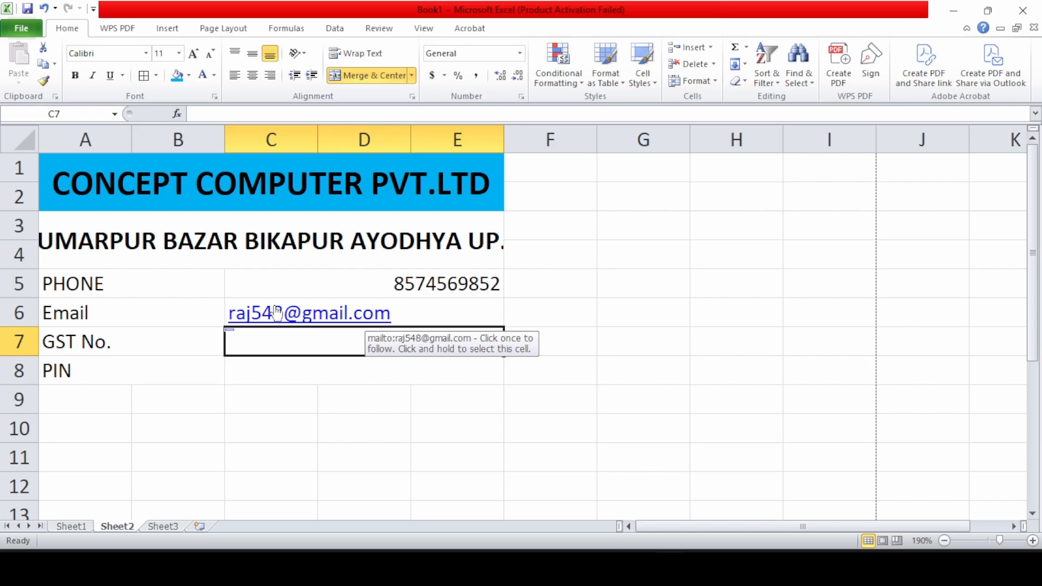
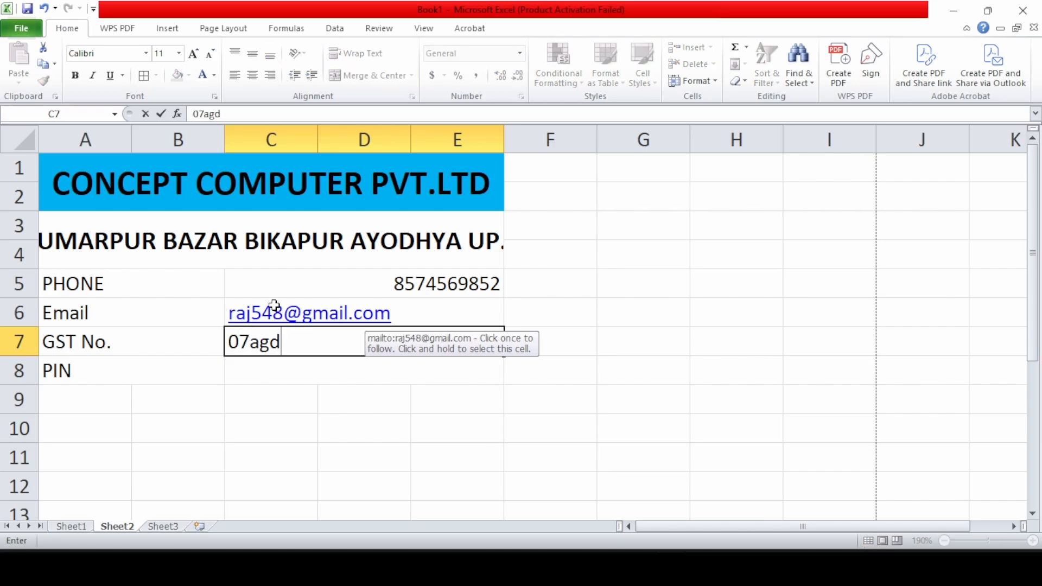
pyautogui.press('BackSpace')
pyautogui.press('BackSpace')
pyautogui.press('BackSpace')
pyautogui.press('BackSpace')
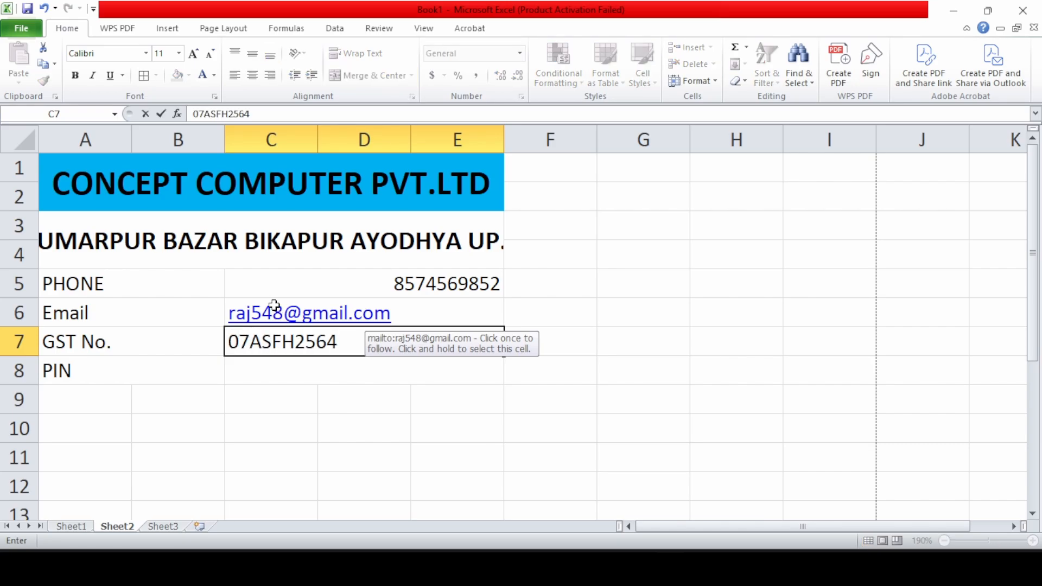
pyautogui.press('Return')
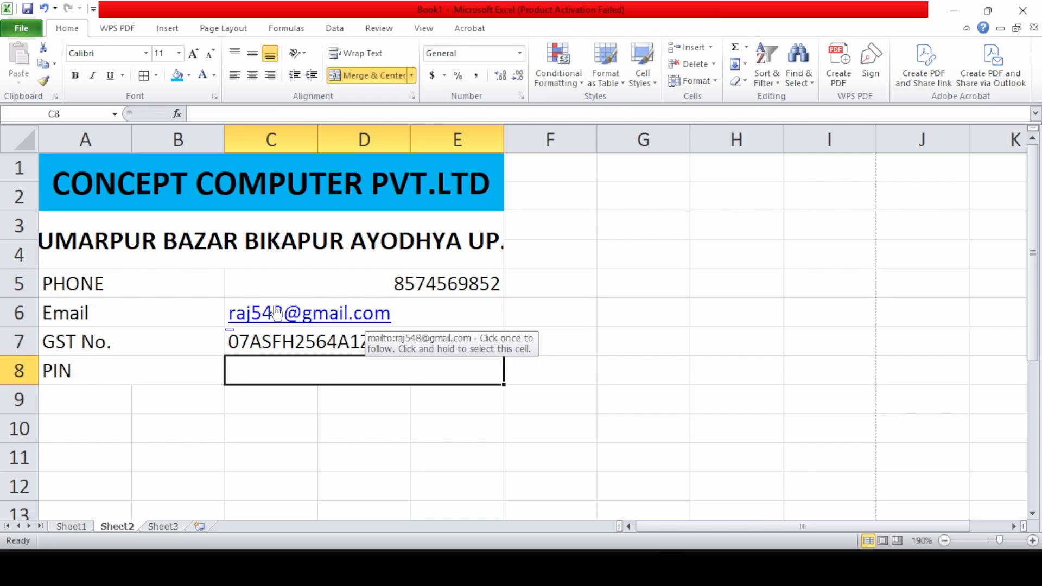
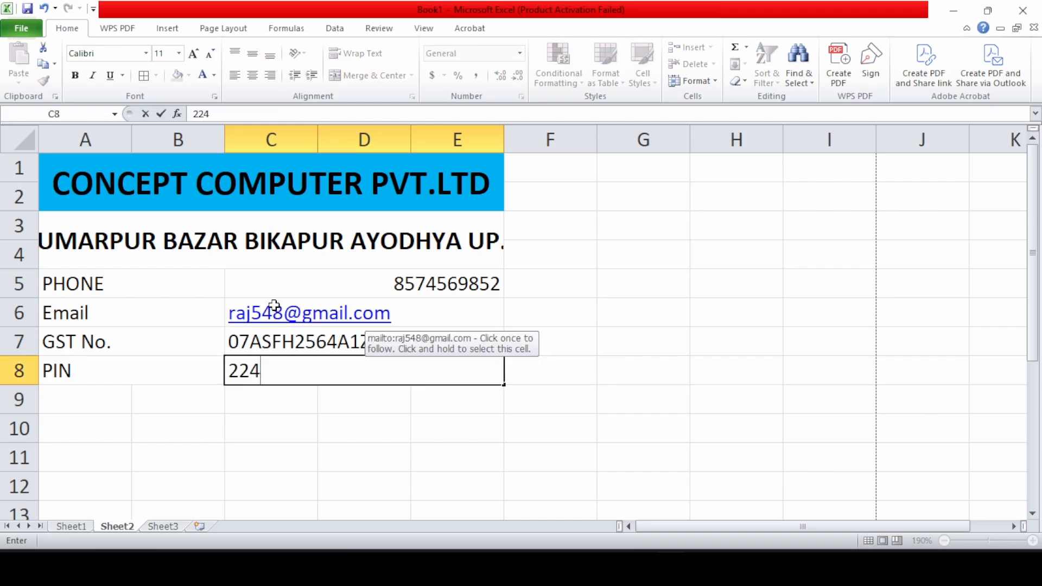
pyautogui.press('Return')
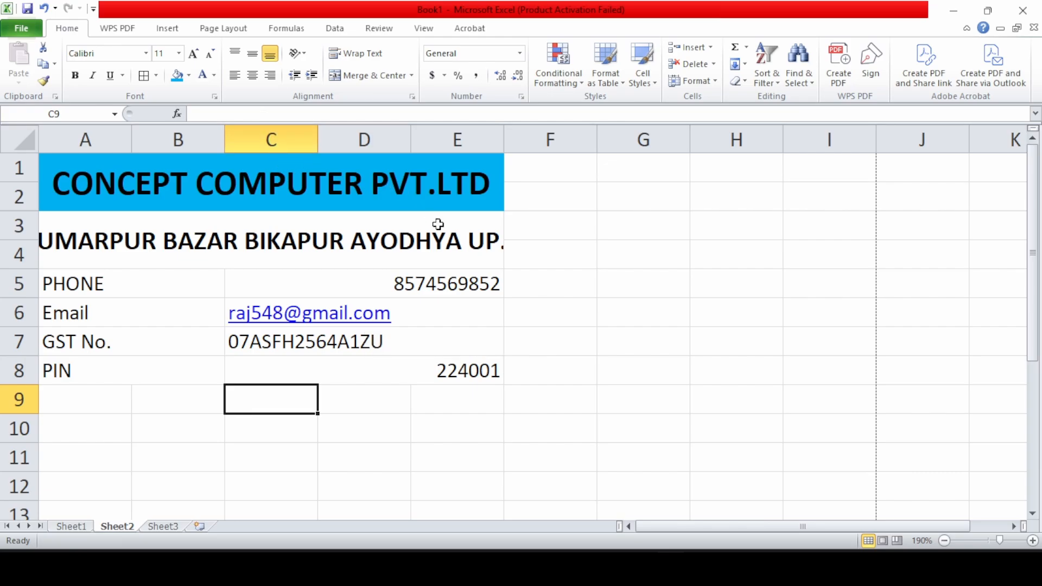
# Merge F1:H8 into a single centred block beside the header
pyautogui.moveTo(678, 168); pyautogui.dragTo(785, 280)
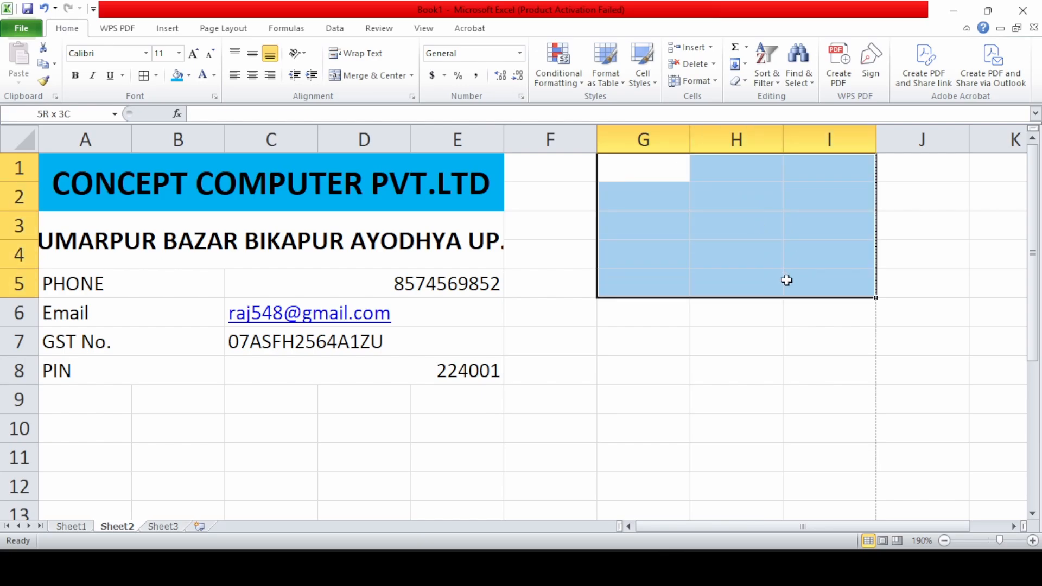
pyautogui.moveTo(552, 172); pyautogui.dragTo(706, 280)
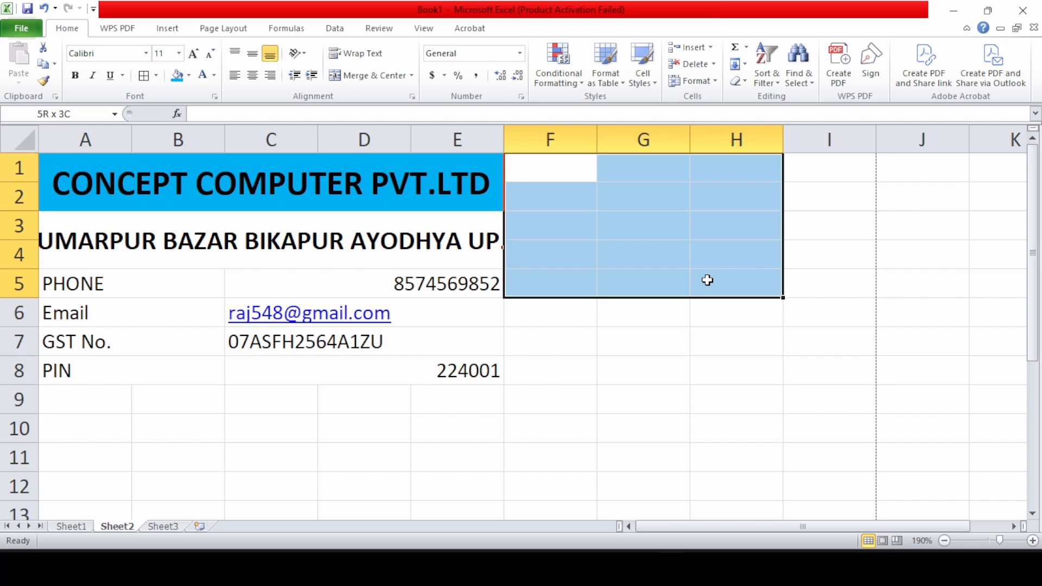
pyautogui.moveTo(707, 280); pyautogui.dragTo(741, 371)
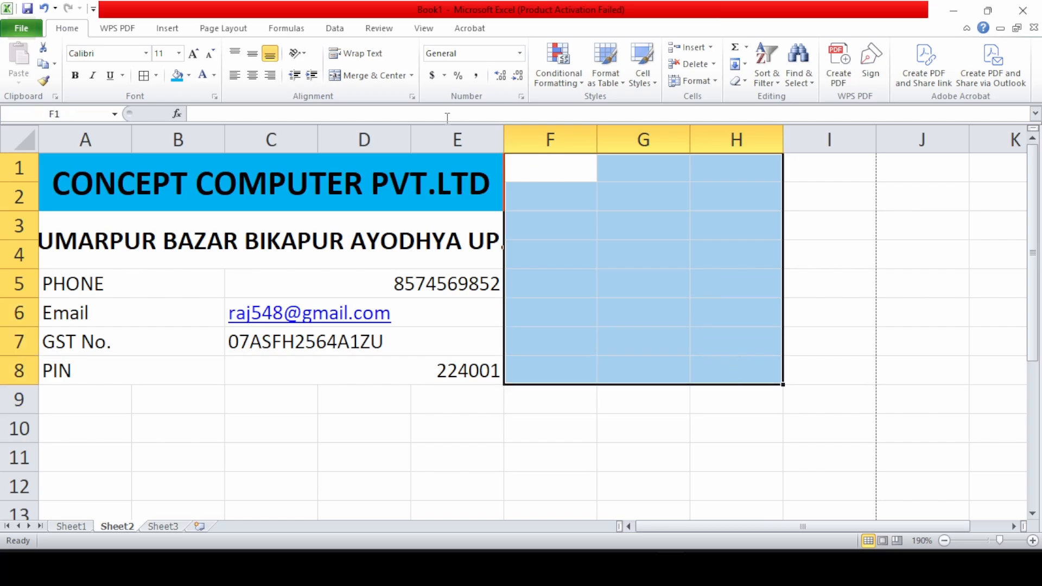
pyautogui.click(350, 76)
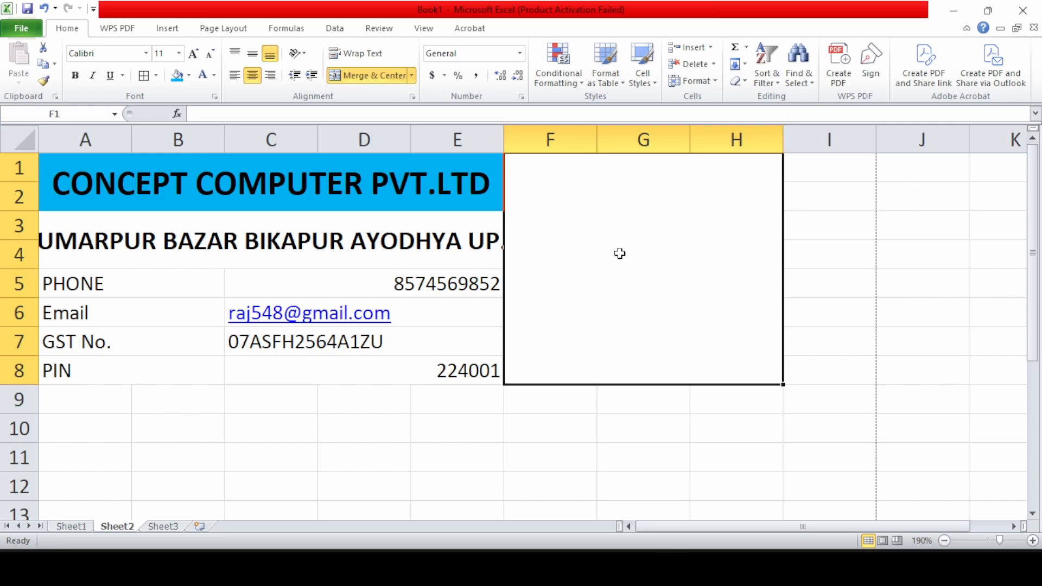
pyautogui.click(641, 456)
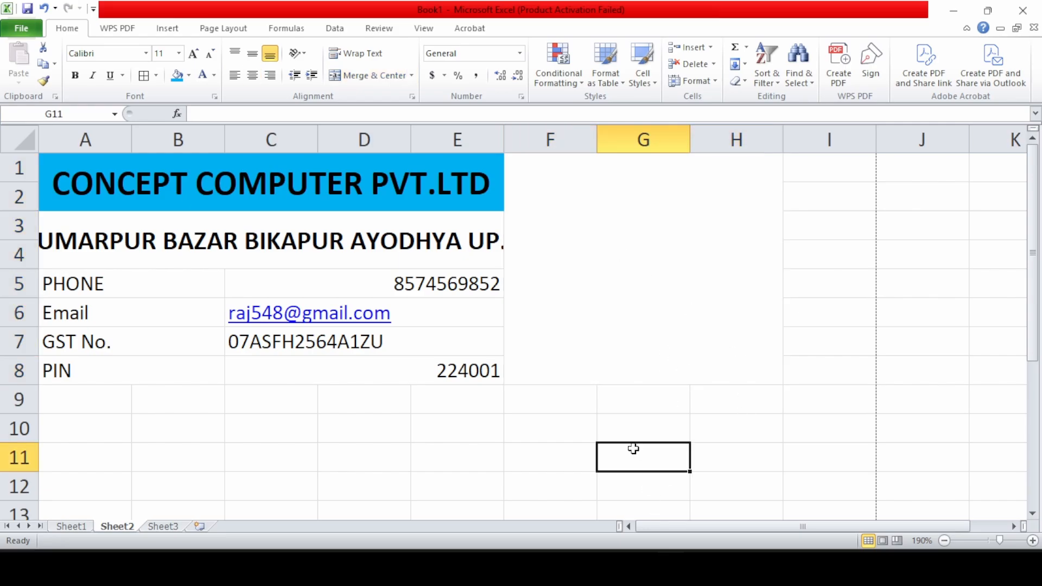
pyautogui.click(596, 323)
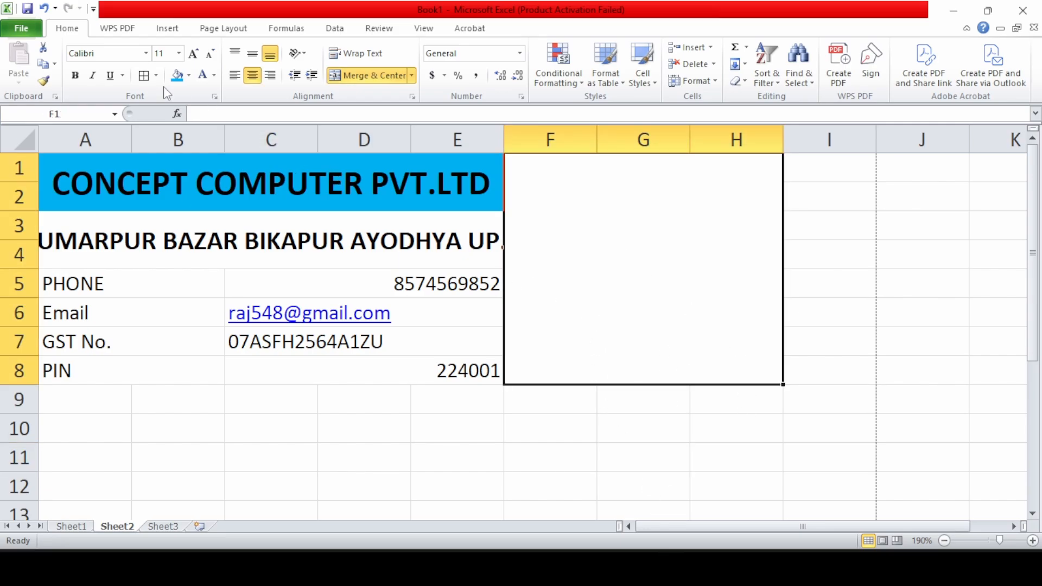
pyautogui.click(169, 28)
# Insert the picture file 'logo' from the Desktop folder
pyautogui.click(102, 64)
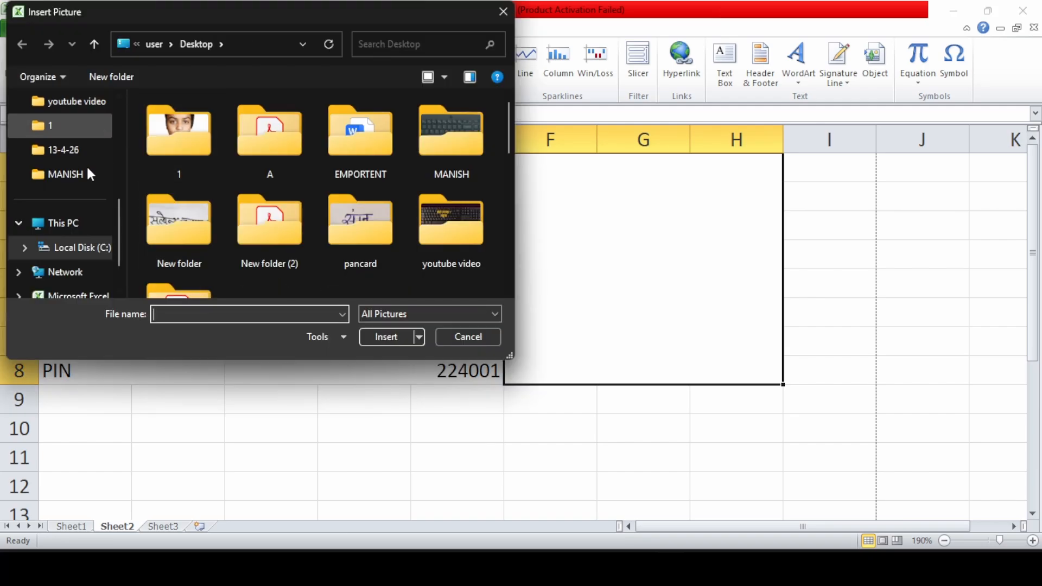
pyautogui.click(76, 223)
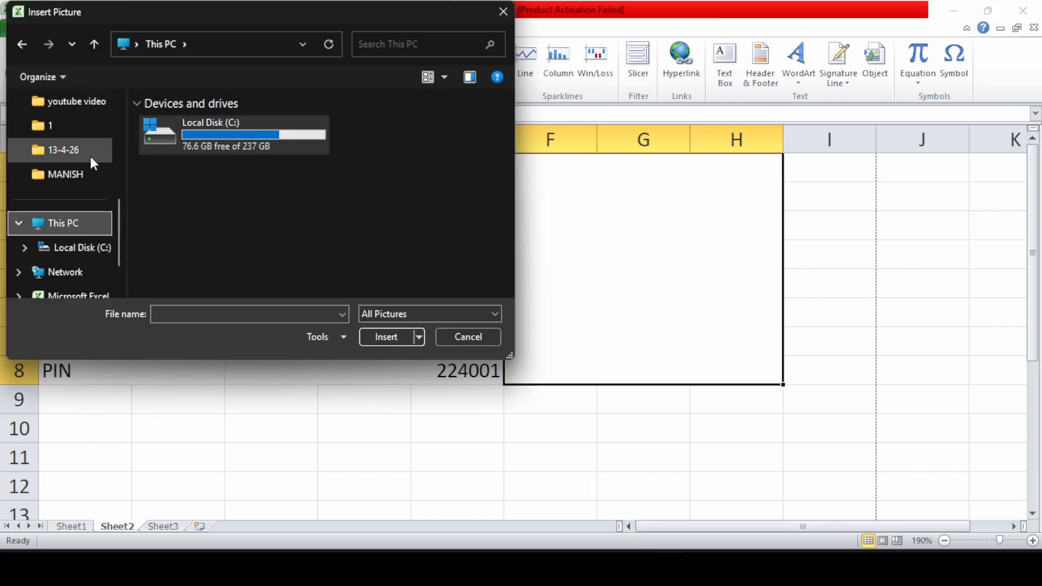
pyautogui.scroll(5, 71, 228)
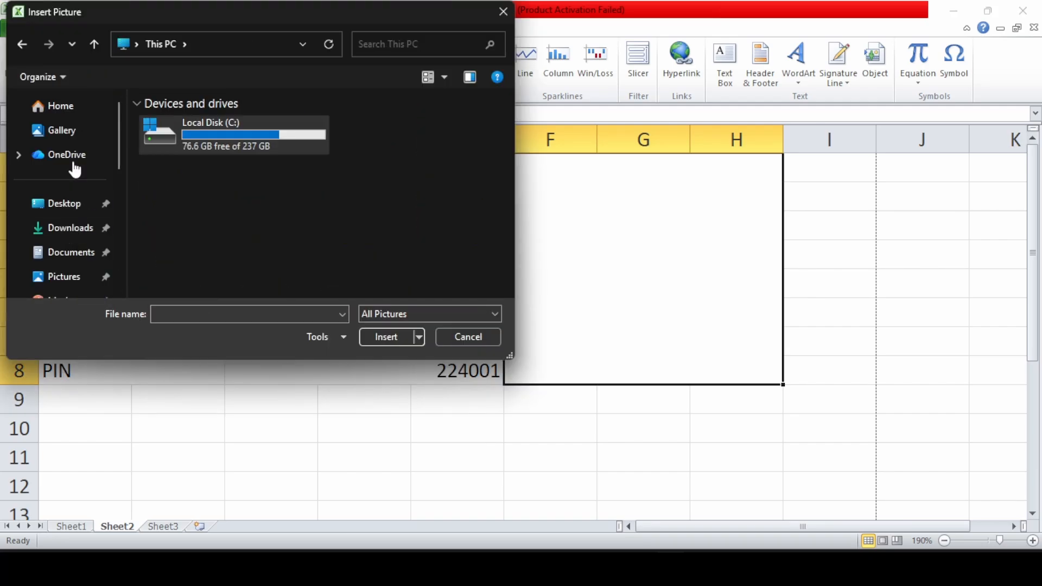
pyautogui.click(82, 203)
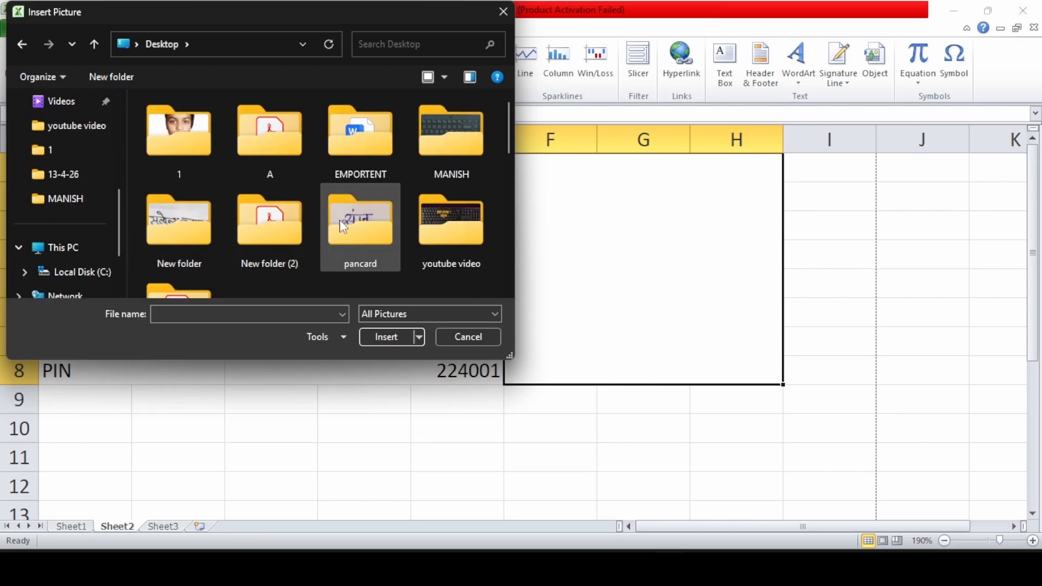
pyautogui.scroll(-6, 428, 223)
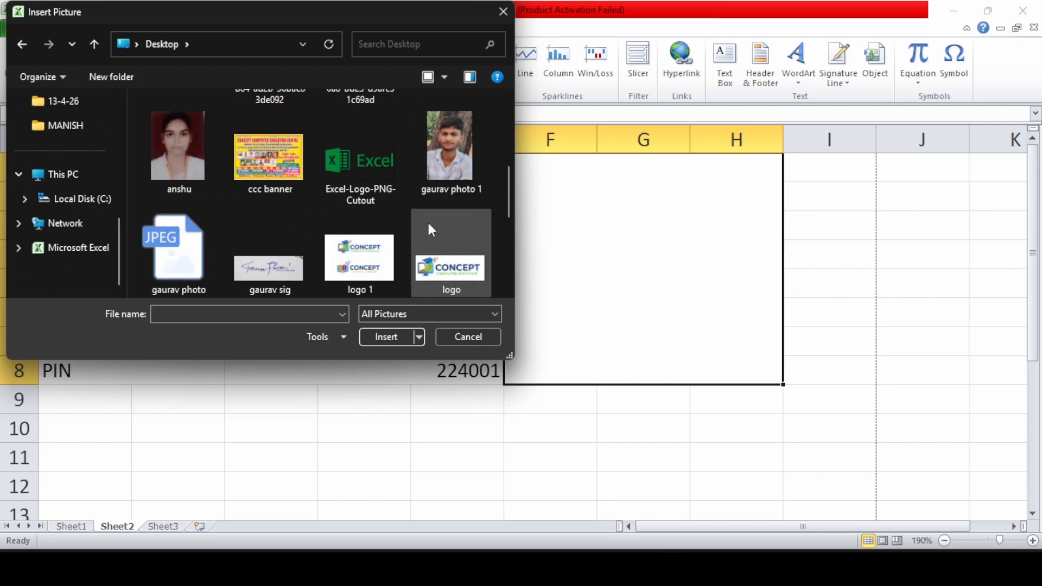
pyautogui.click(428, 220)
pyautogui.scroll(-1, 428, 223)
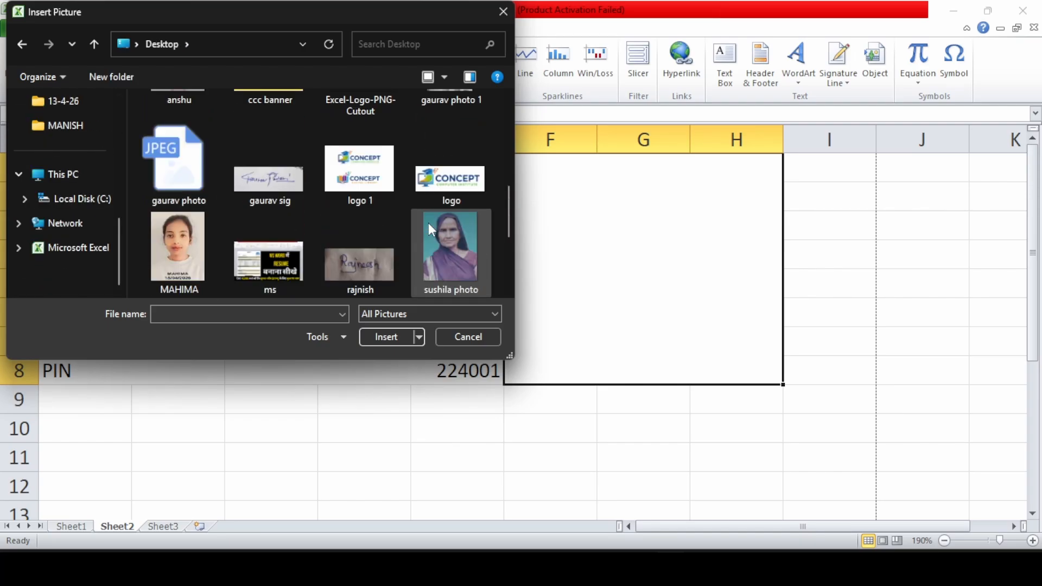
pyautogui.click(392, 338)
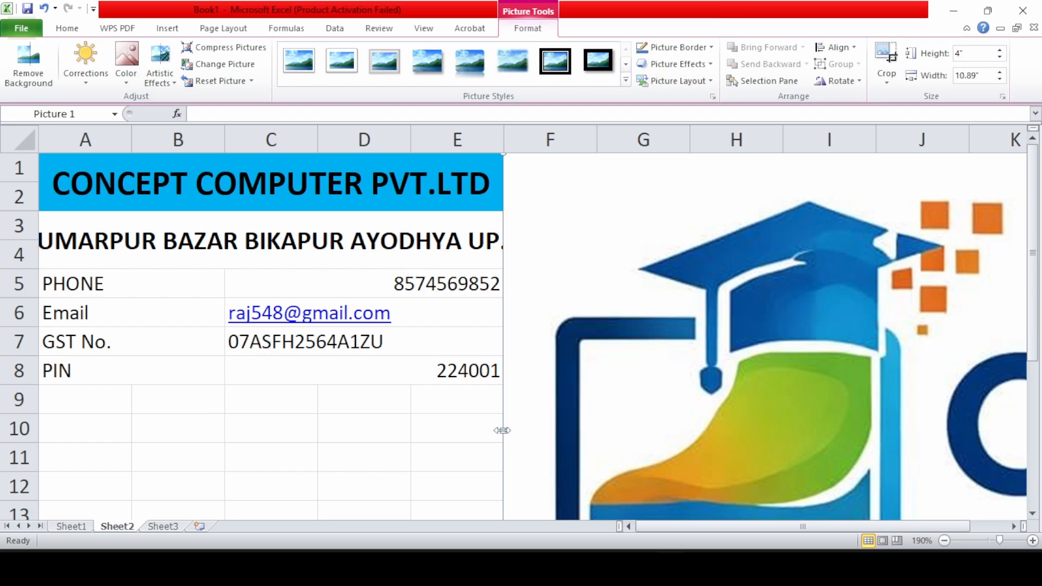
# Set the logo width to 2", move it into F–H, then trim it to about 1.8" × 0.98"
pyautogui.moveTo(503, 431); pyautogui.dragTo(730, 426)
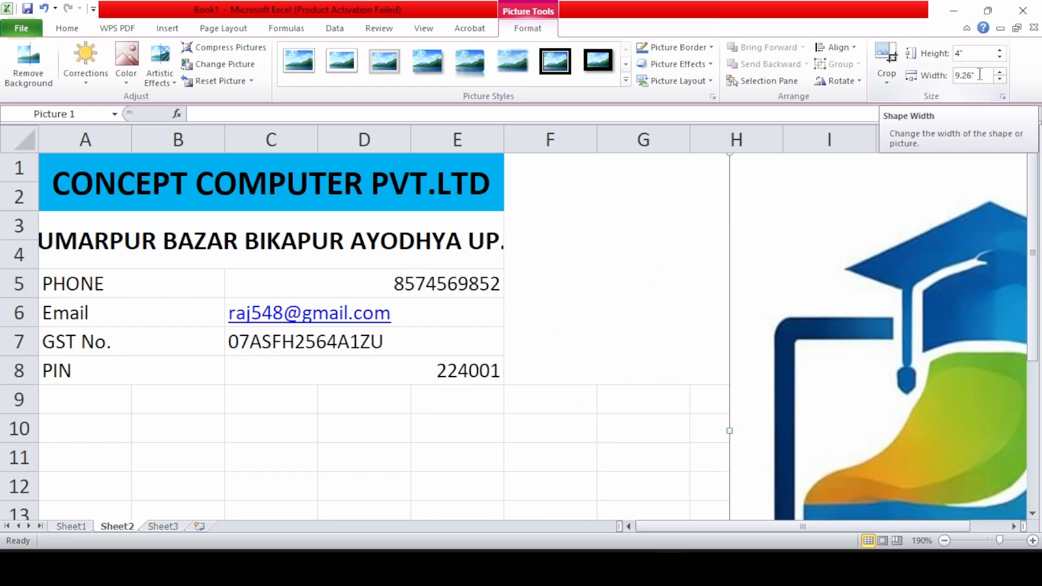
pyautogui.moveTo(985, 74); pyautogui.dragTo(966, 75)
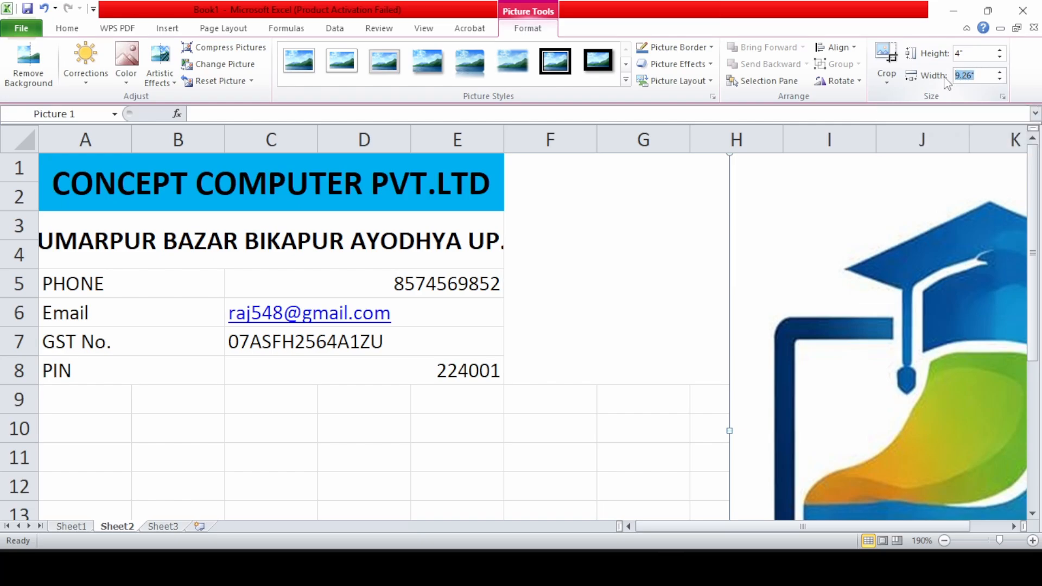
pyautogui.write('2')
pyautogui.click(973, 52)
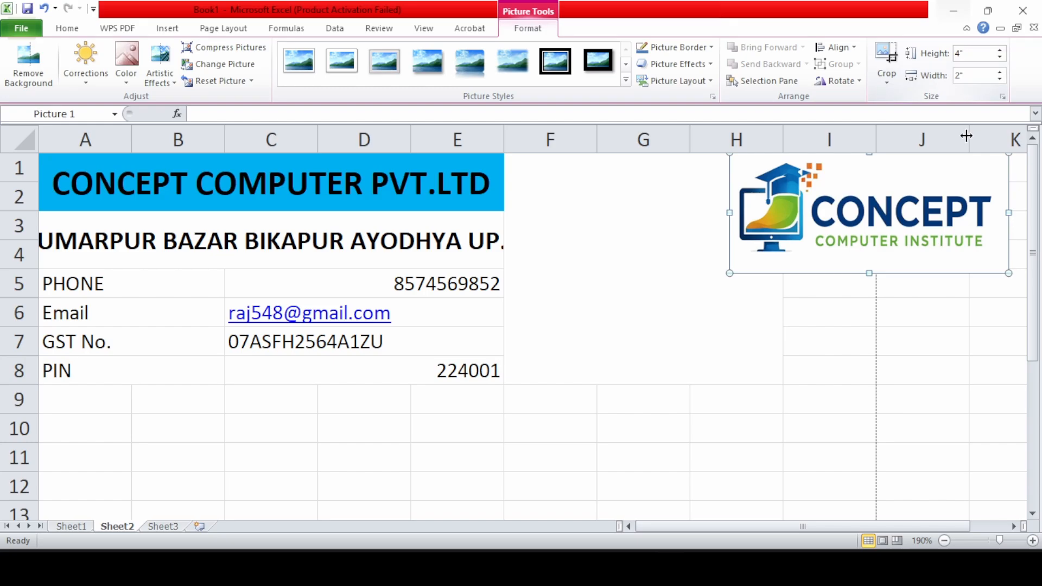
pyautogui.moveTo(914, 183); pyautogui.dragTo(693, 179)
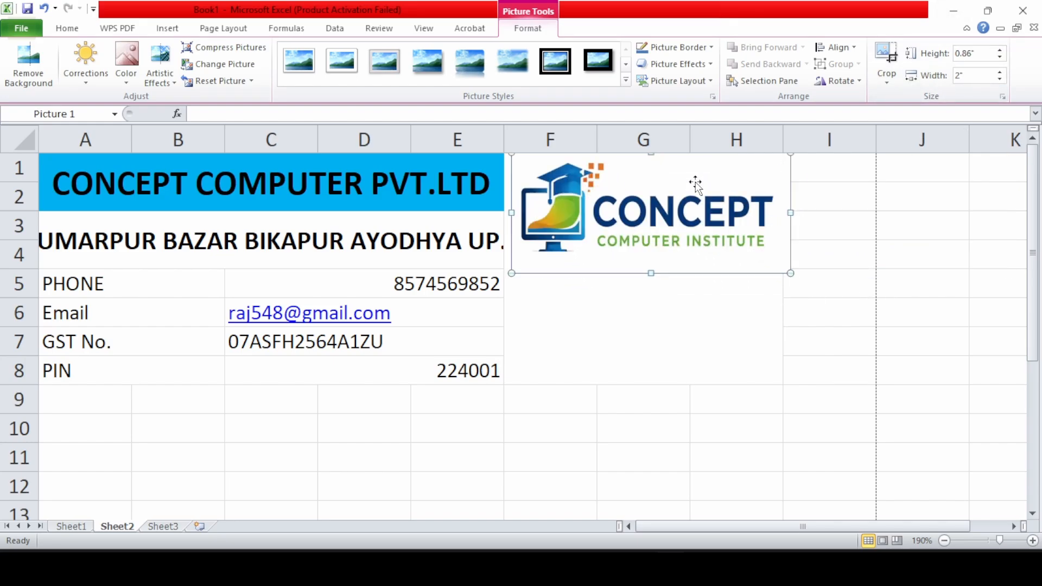
pyautogui.moveTo(790, 213); pyautogui.dragTo(763, 212)
pyautogui.moveTo(637, 273); pyautogui.dragTo(661, 286)
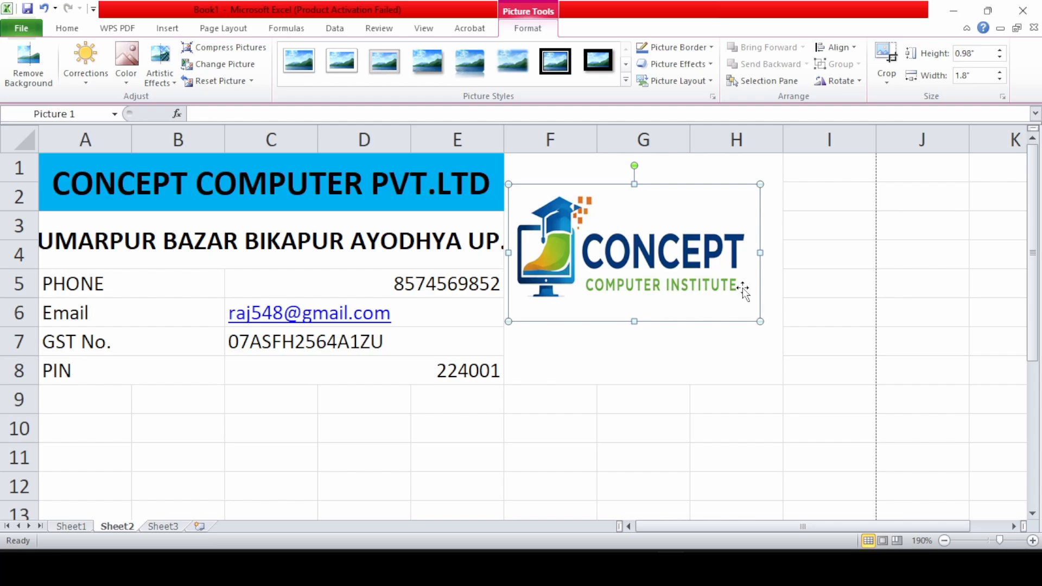
pyautogui.click(815, 319)
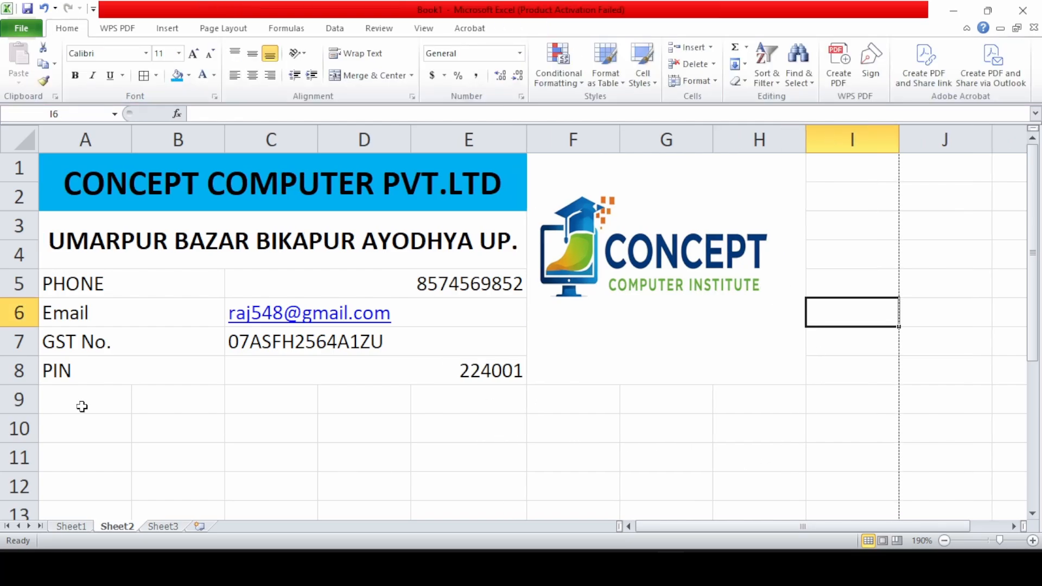
# Merge A9:E9, fill it blue and enter the heading BILL TO
pyautogui.moveTo(82, 405); pyautogui.dragTo(470, 401)
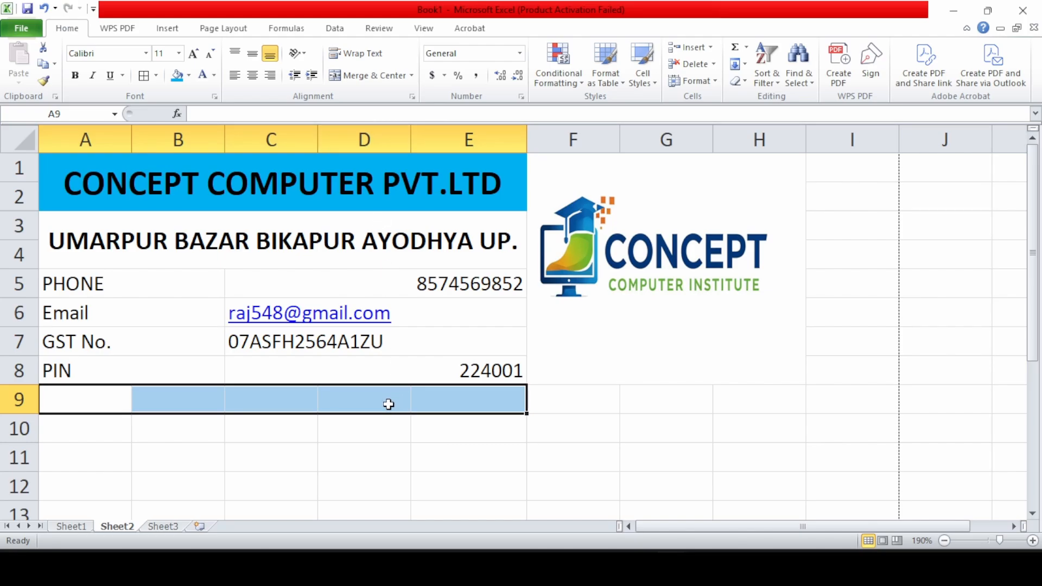
pyautogui.click(383, 79)
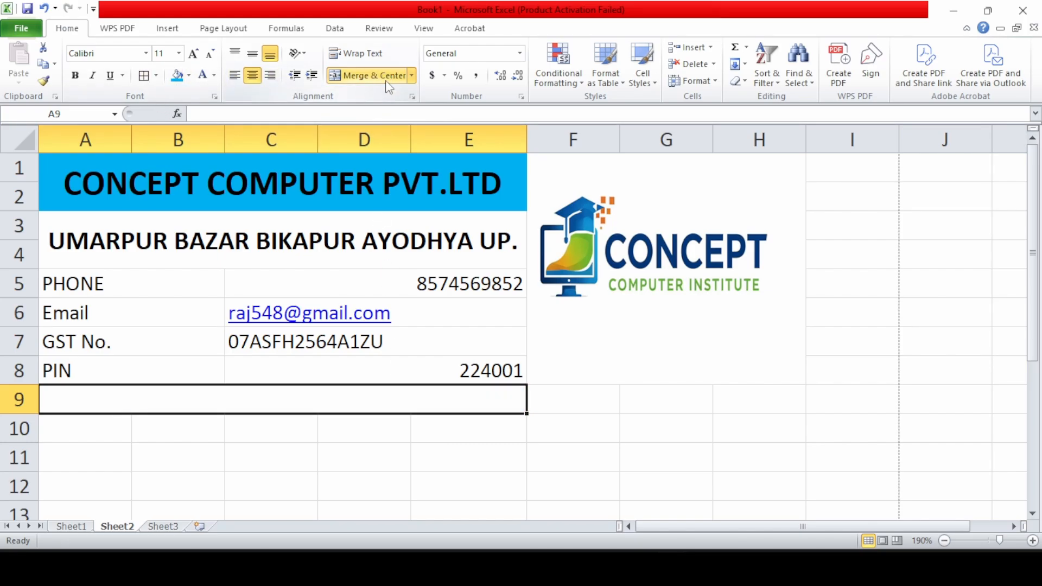
pyautogui.click(177, 75)
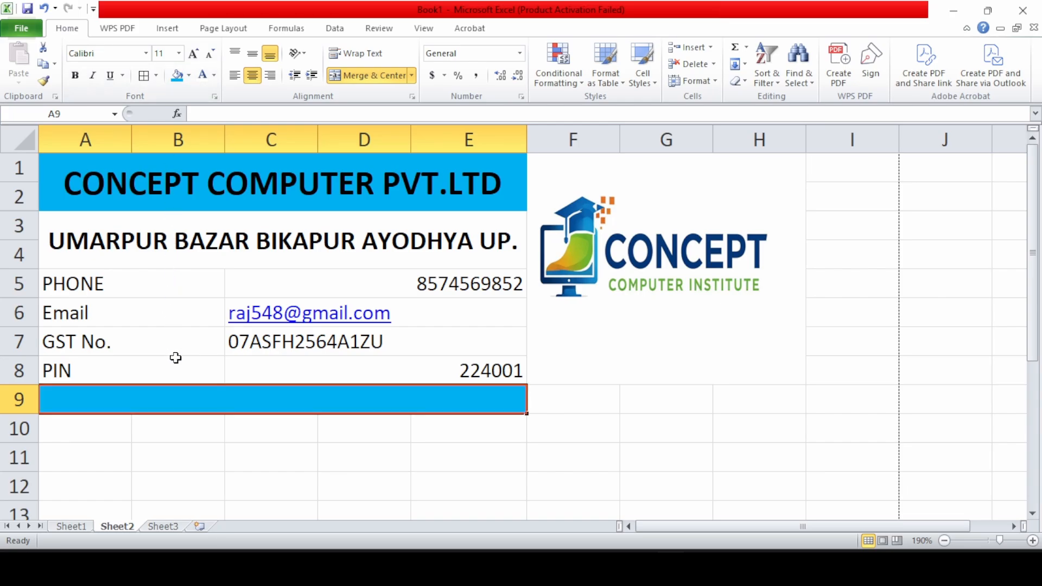
pyautogui.write('BILL TO')
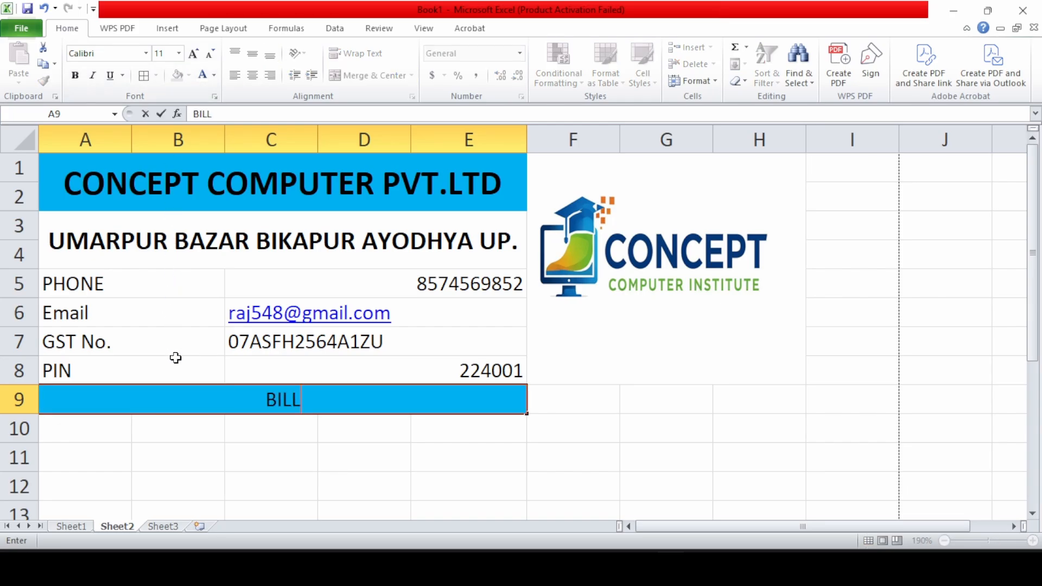
pyautogui.press('Return')
pyautogui.moveTo(109, 432); pyautogui.dragTo(166, 465)
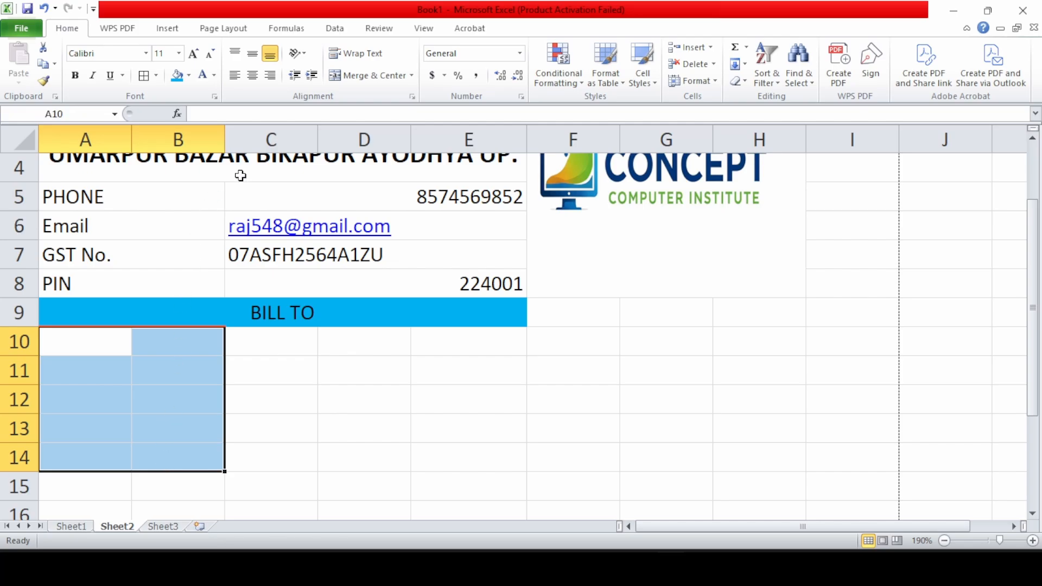
# Merge across each row of A10:B14 and of C10:E14
pyautogui.click(413, 76)
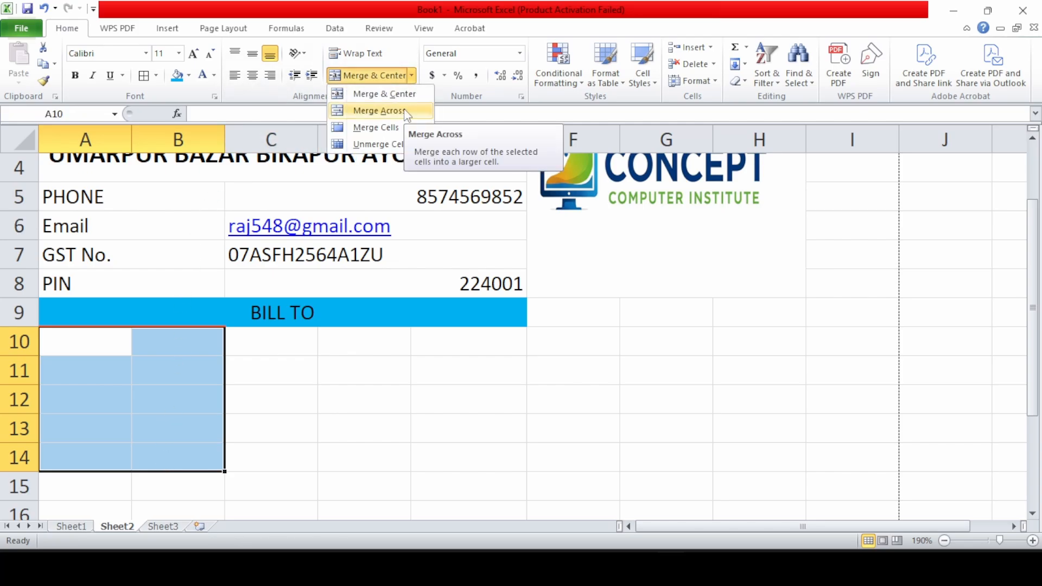
pyautogui.click(379, 111)
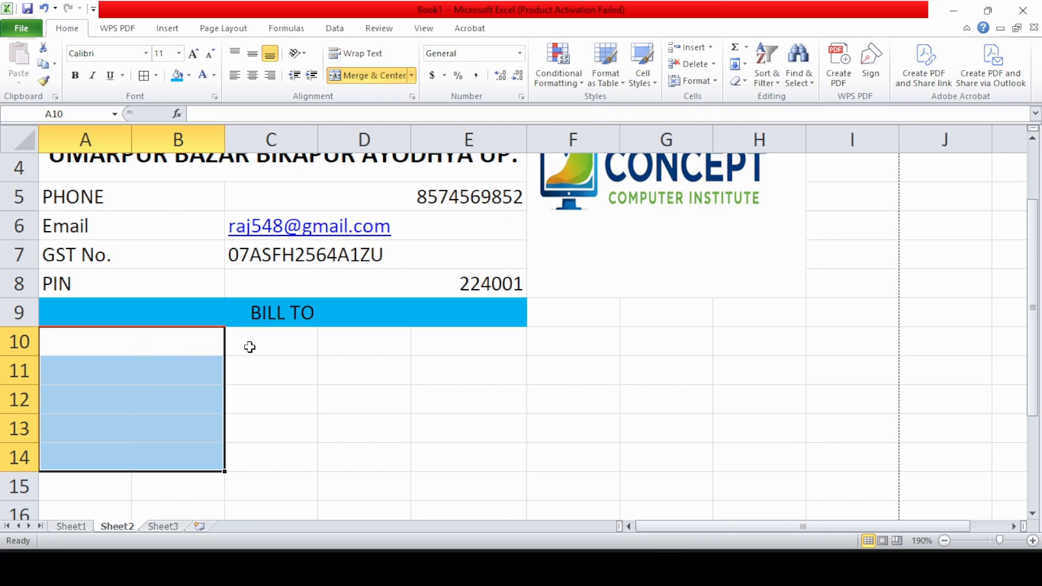
pyautogui.moveTo(249, 344); pyautogui.dragTo(491, 453)
pyautogui.click(412, 75)
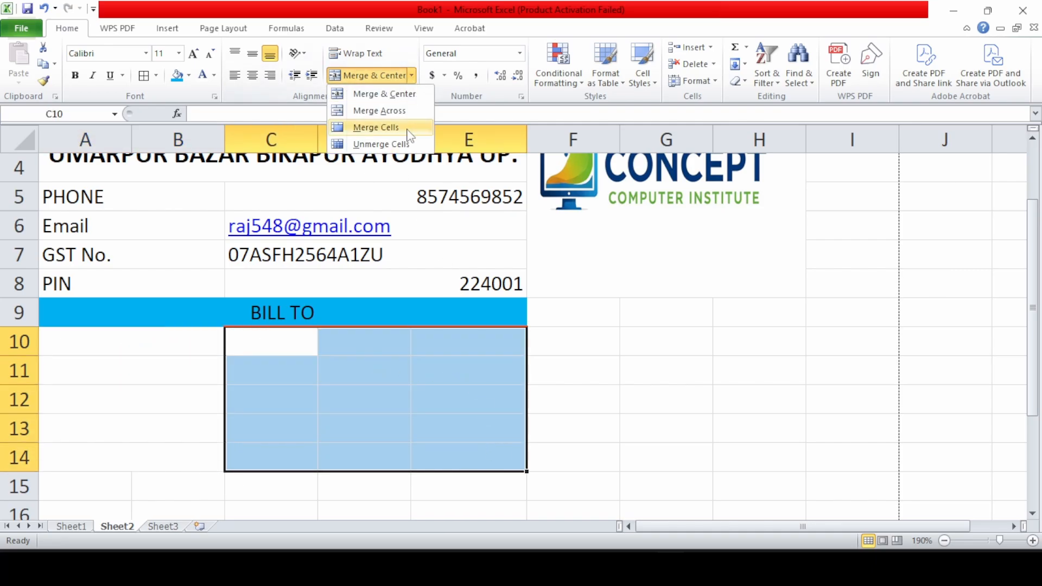
pyautogui.click(380, 111)
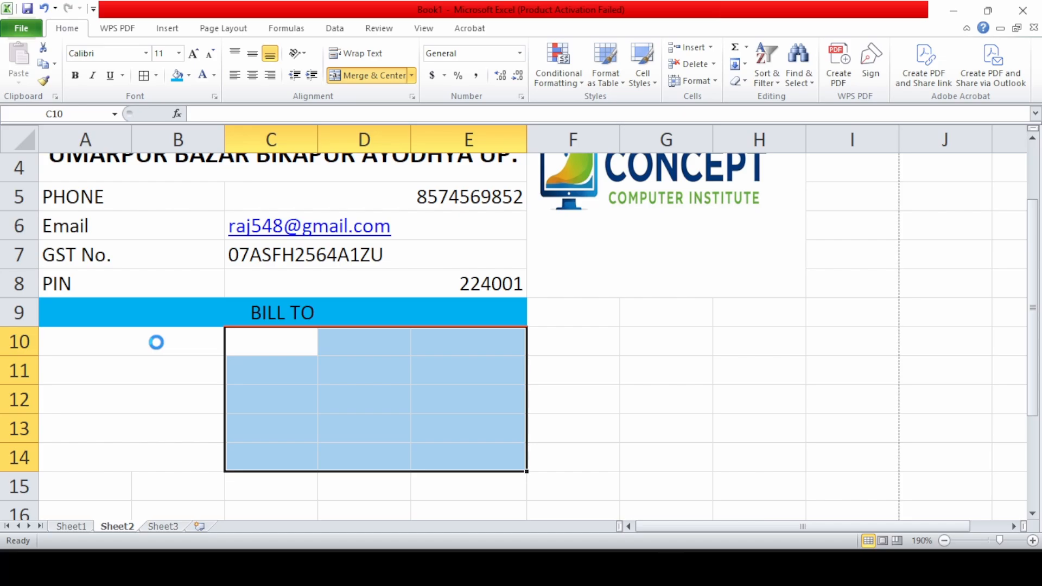
# Enter labels NAME, ADDRESS, PIN, PHONE and GST No. in A10:A14, then begin the customer's name in C10
pyautogui.click(156, 343)
pyautogui.write('NAME')
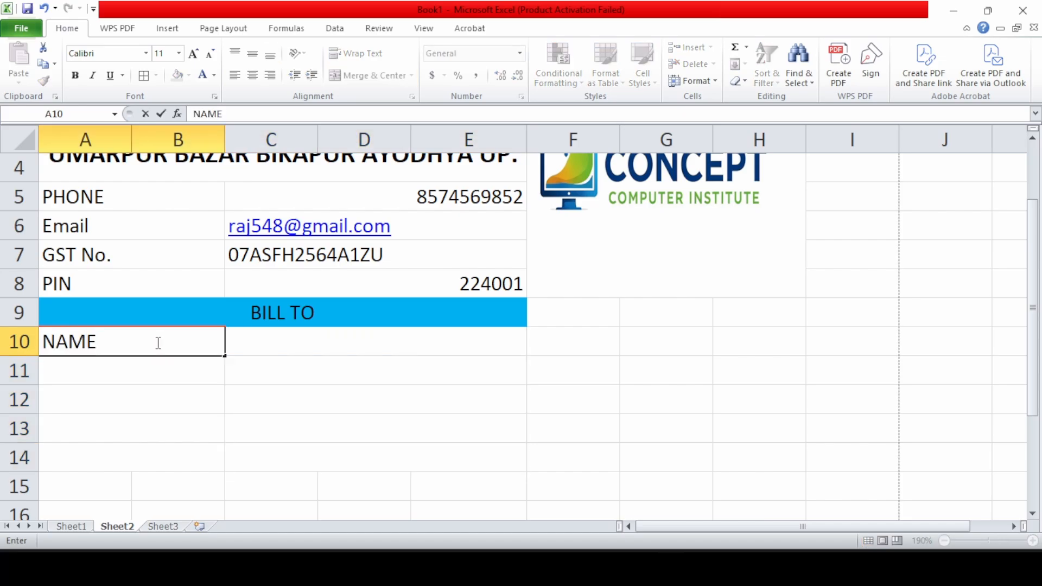
pyautogui.press('Return')
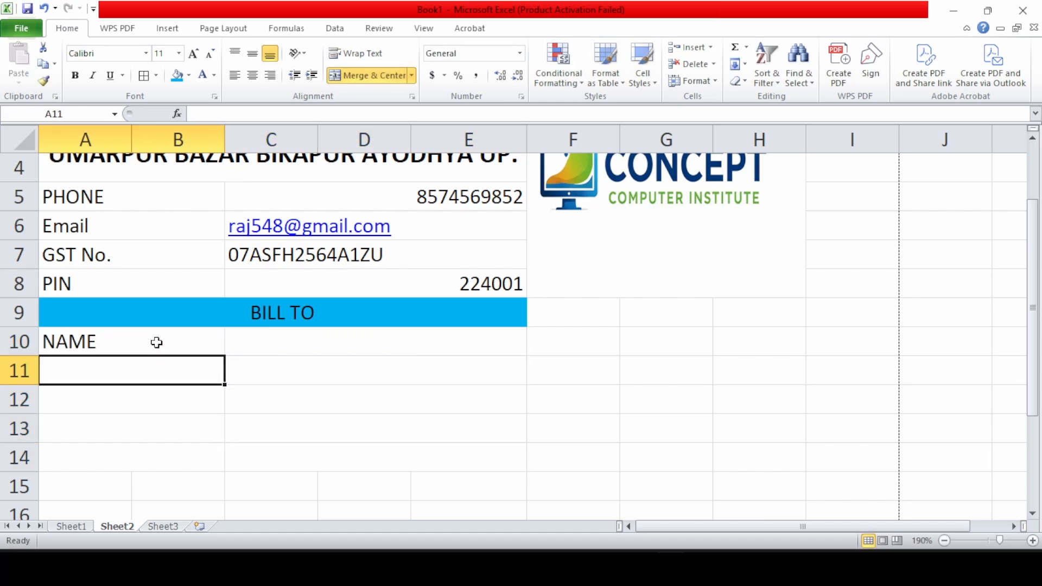
pyautogui.write('ADDR')
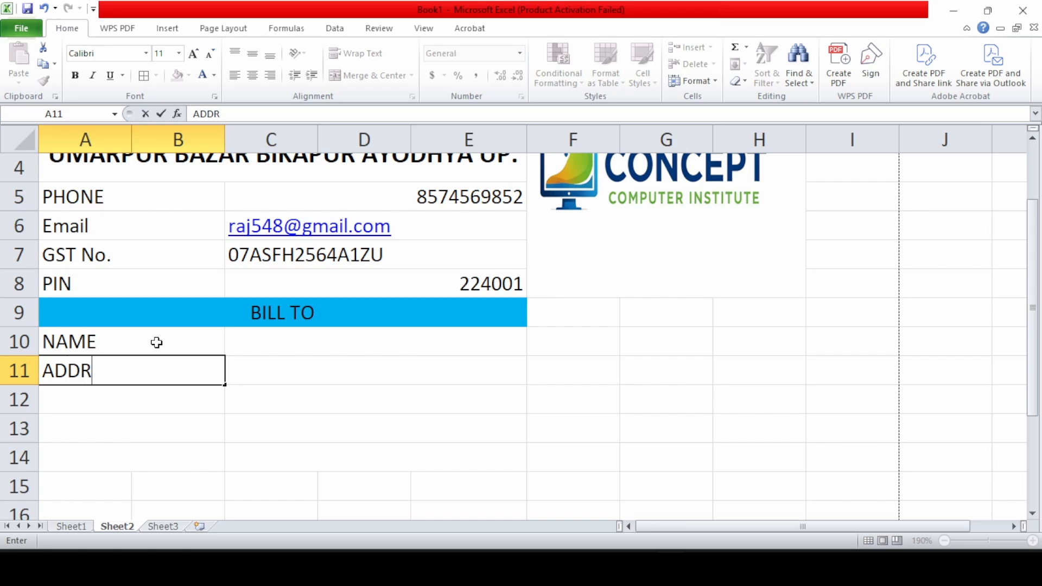
pyautogui.write('ESS')
pyautogui.press('Return')
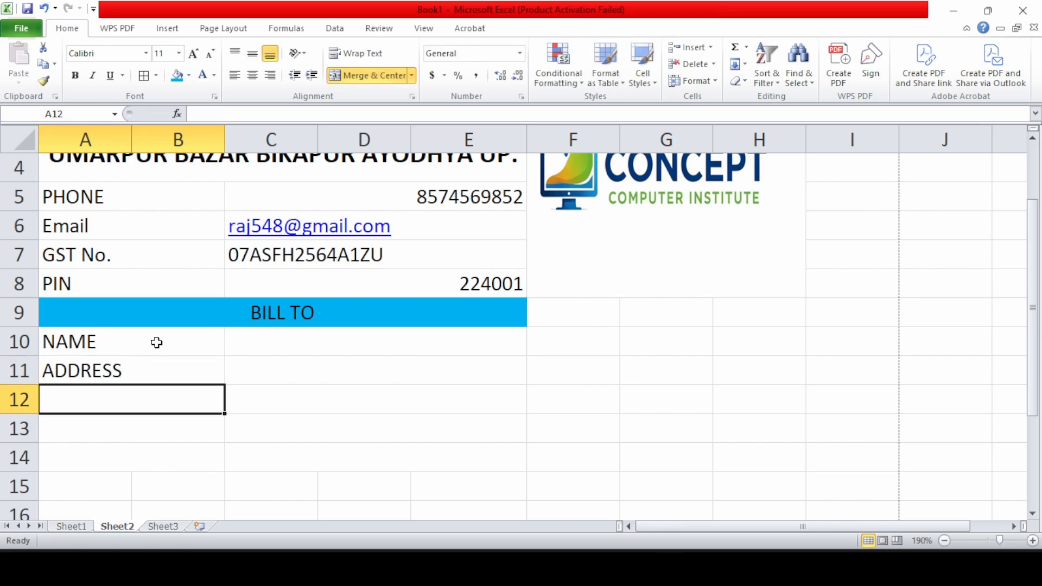
pyautogui.write('PIN')
pyautogui.press('Return')
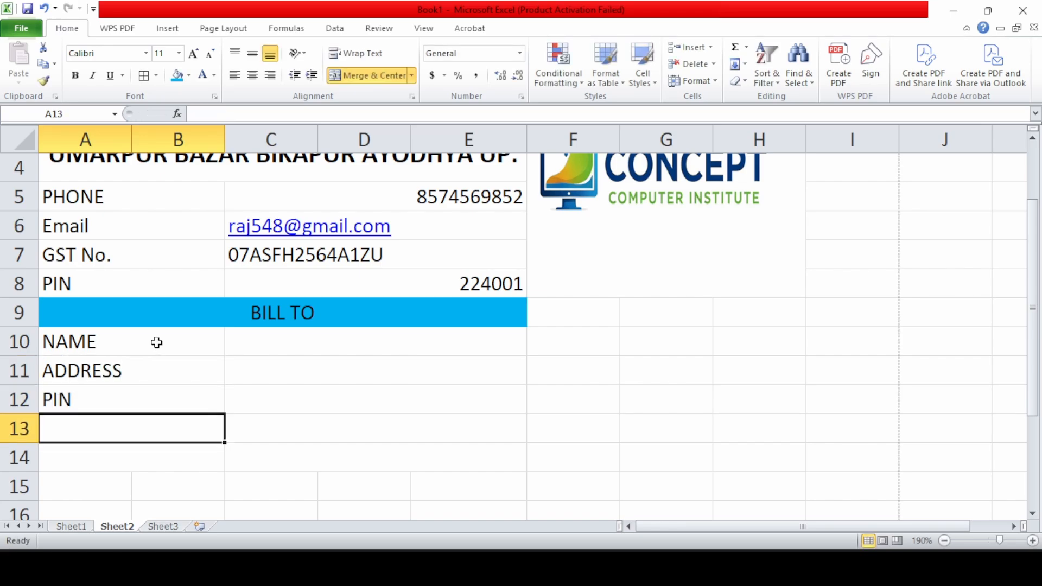
pyautogui.write('PHON')
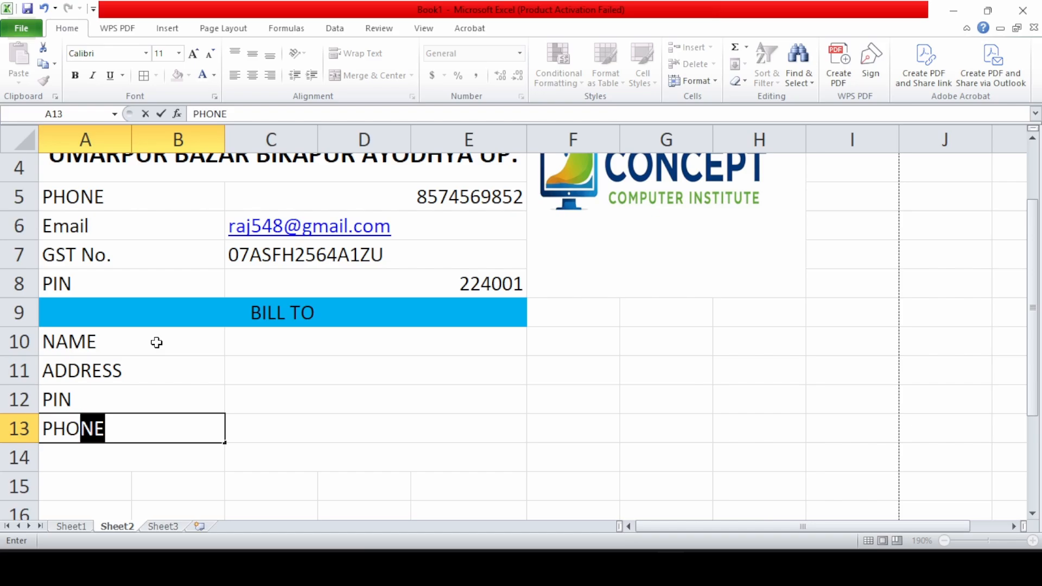
pyautogui.write('E')
pyautogui.press('Return')
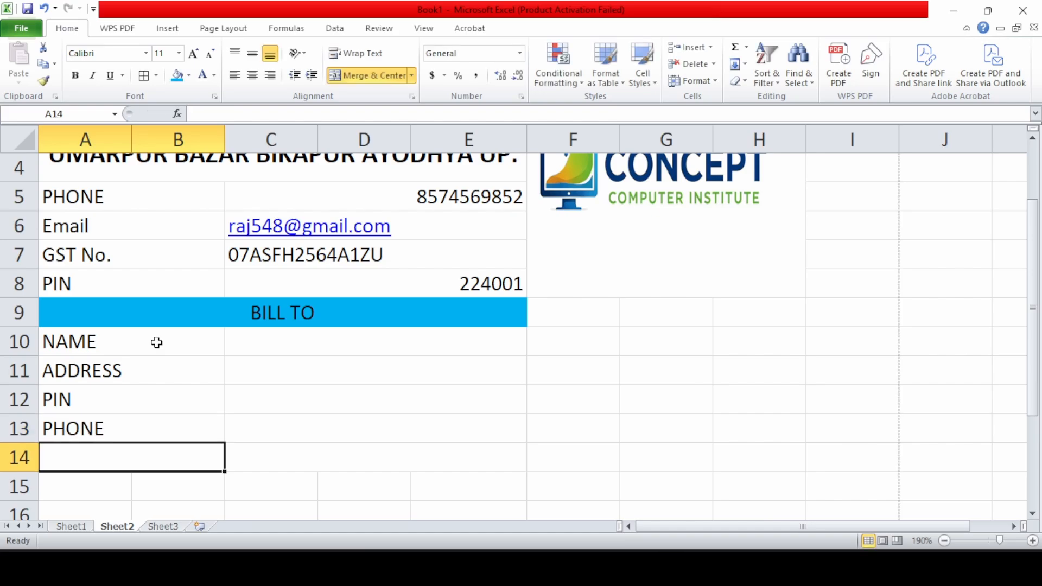
pyautogui.write('GST No.')
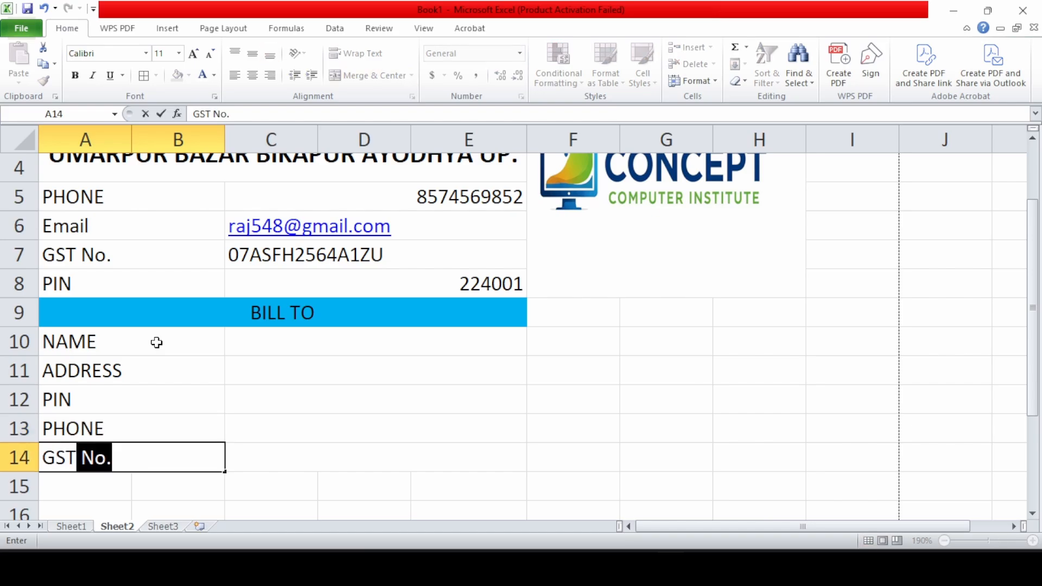
pyautogui.press('Tab')
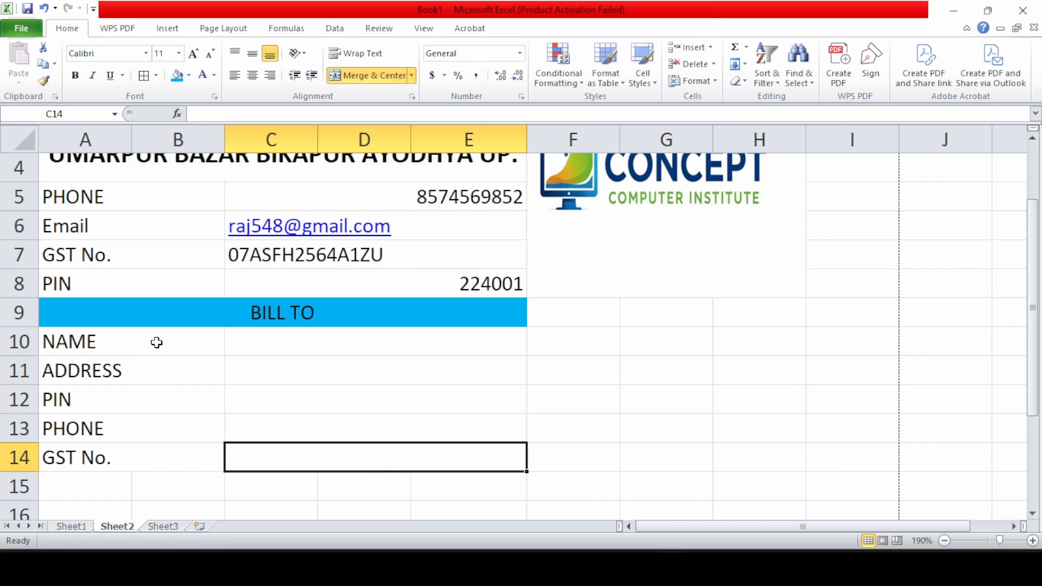
pyautogui.click(247, 343)
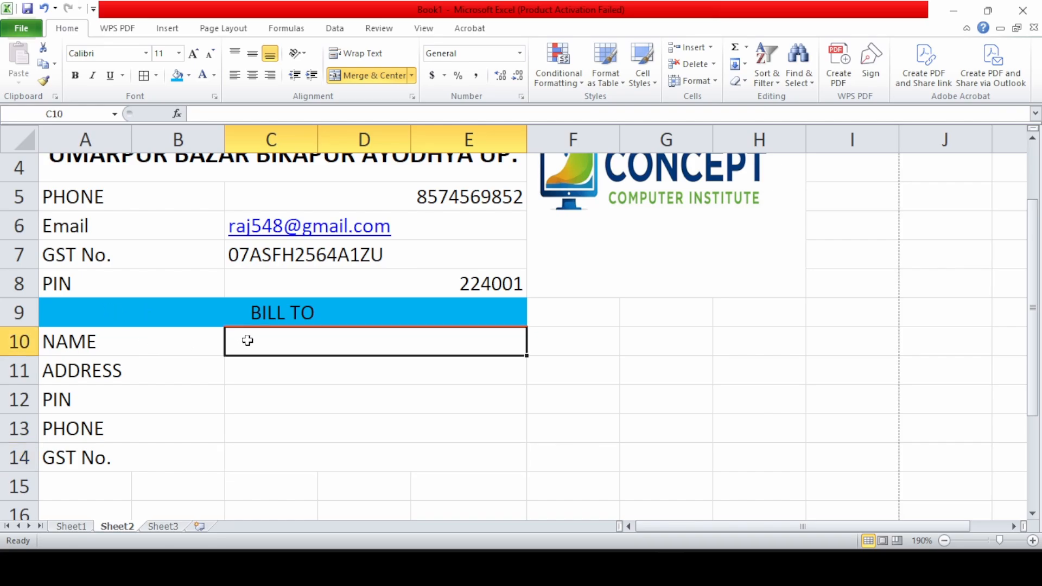
pyautogui.write('RAMAN')
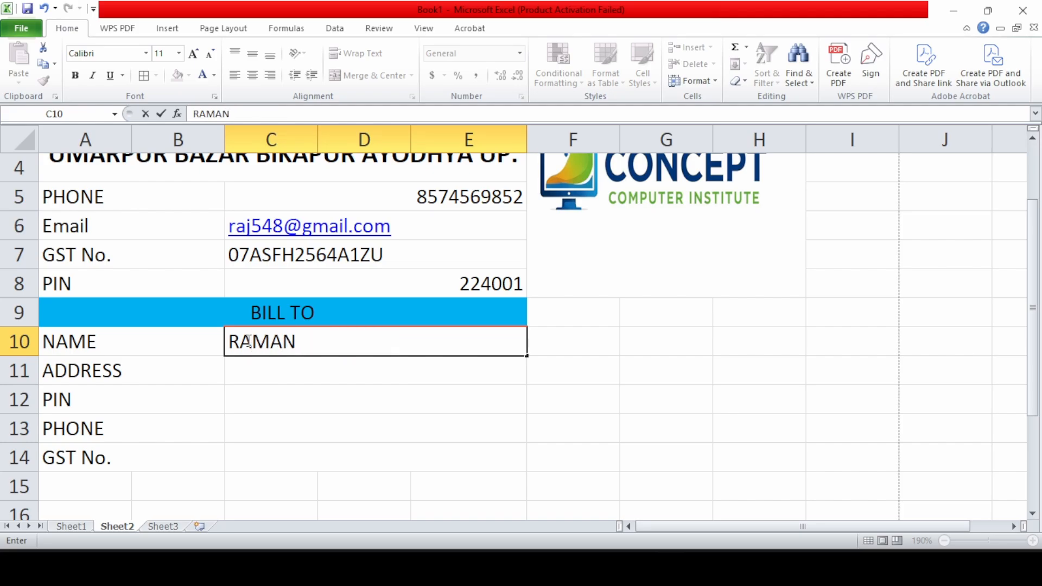
# After the customer's name, enter their address, PIN code, phone number and GST number in C11:C14
pyautogui.press('Return')
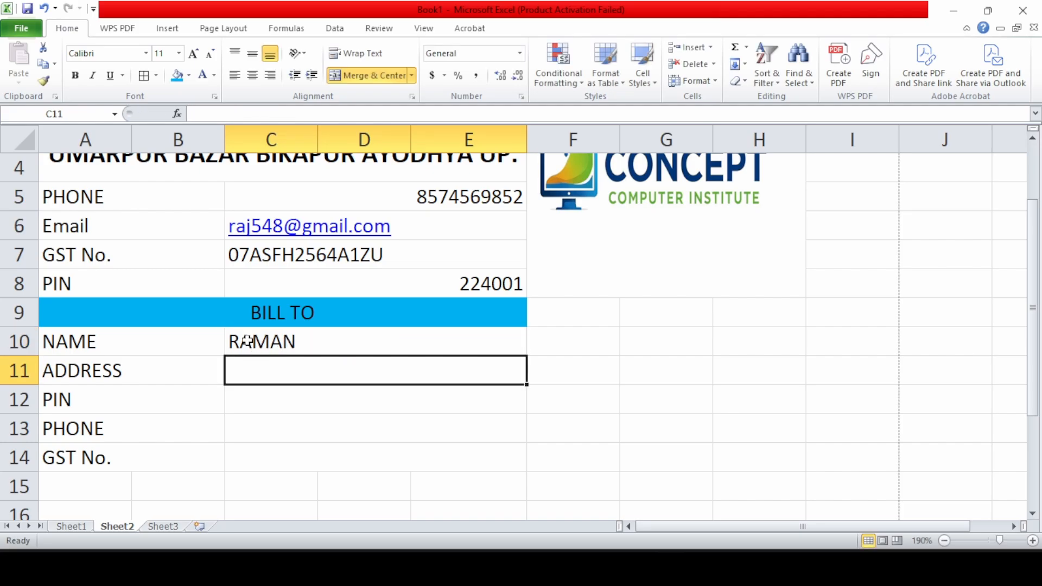
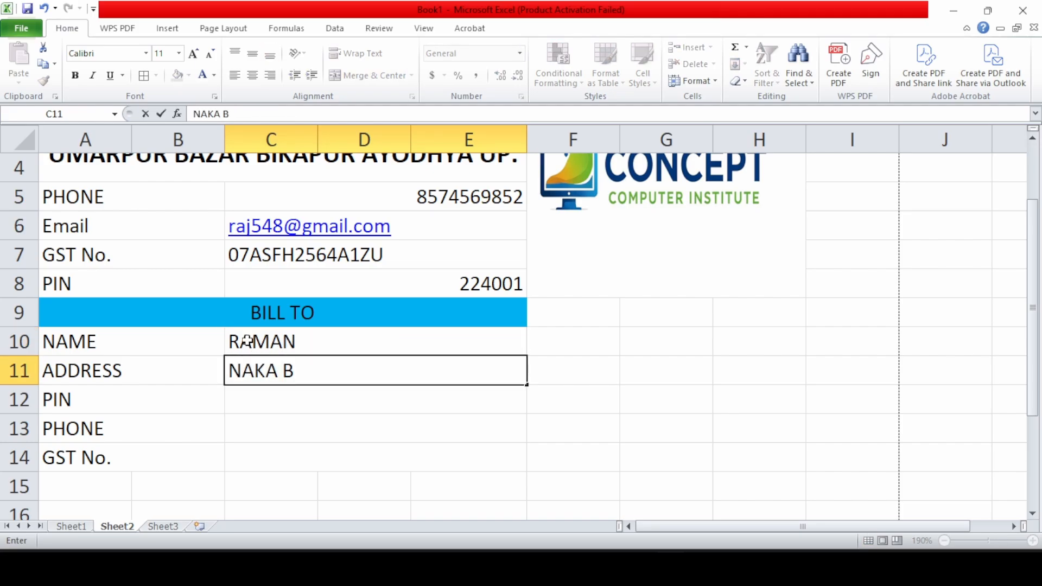
pyautogui.press('BackSpace')
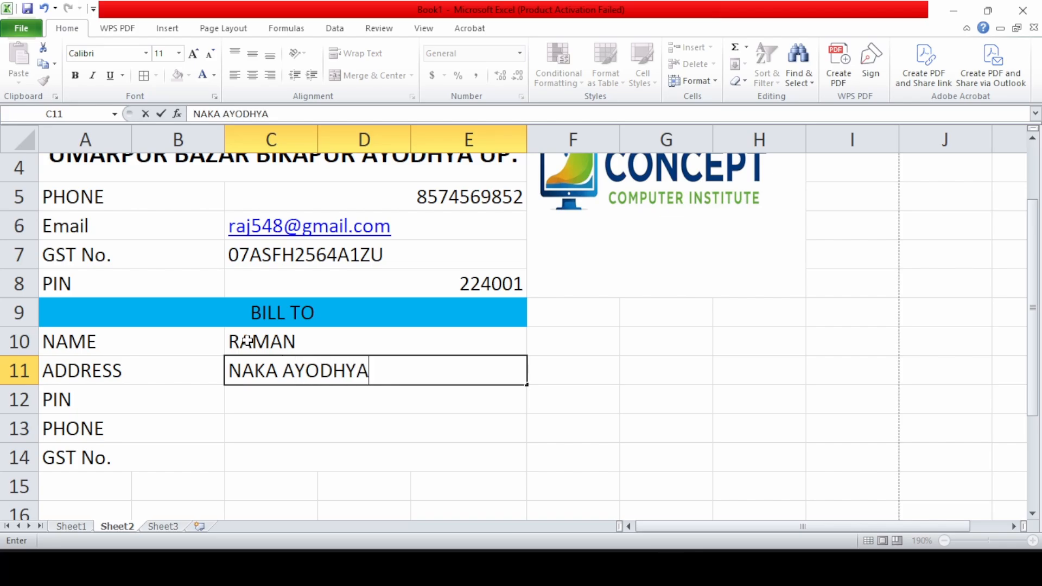
pyautogui.press('Return')
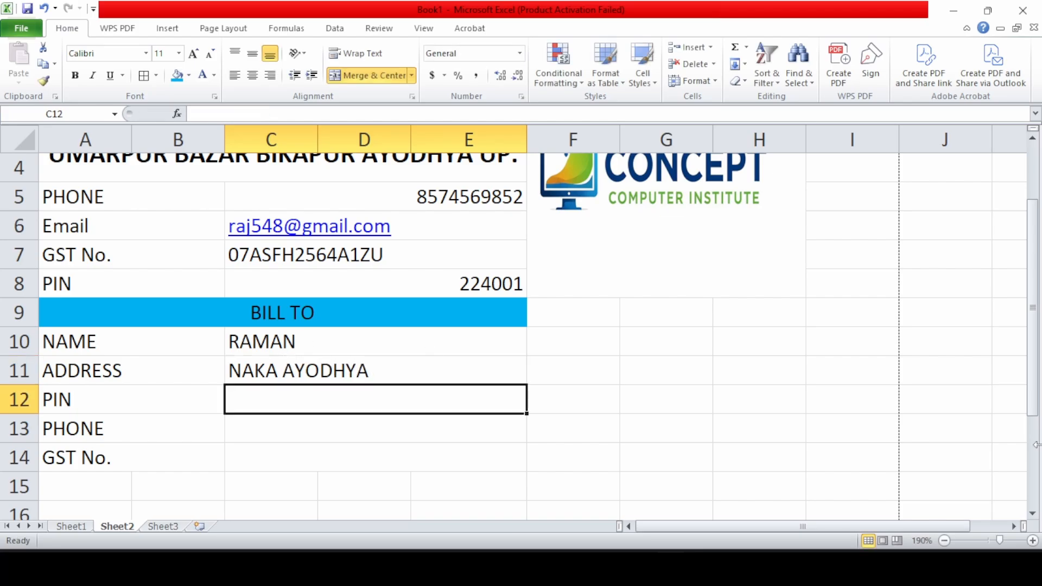
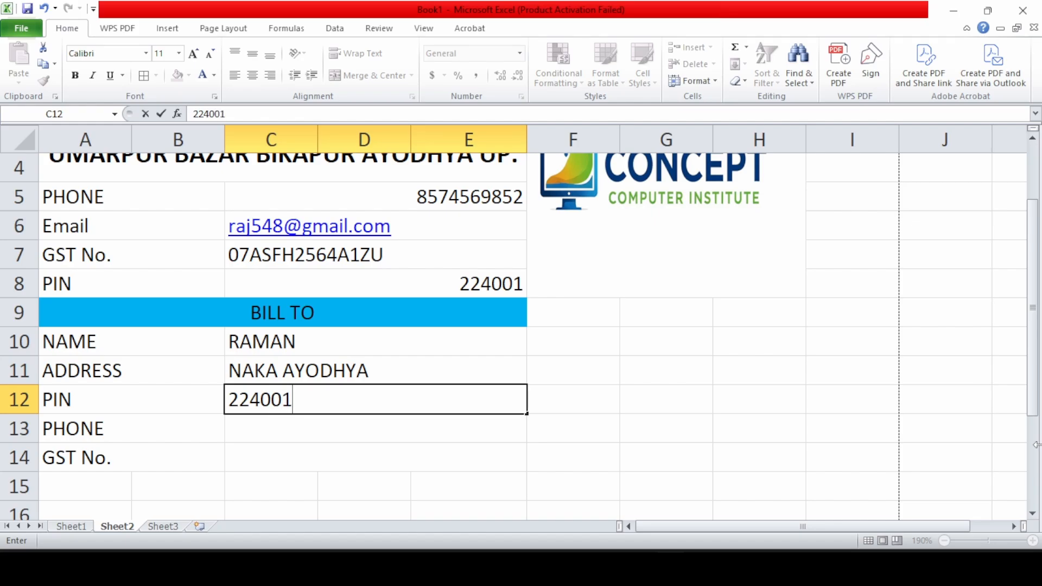
pyautogui.press('Return')
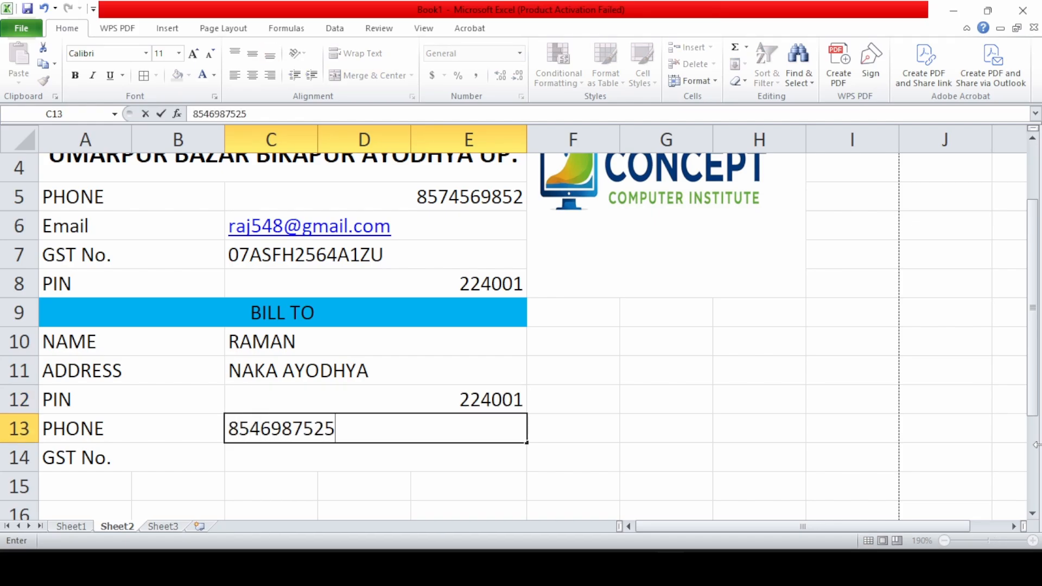
pyautogui.press('Return')
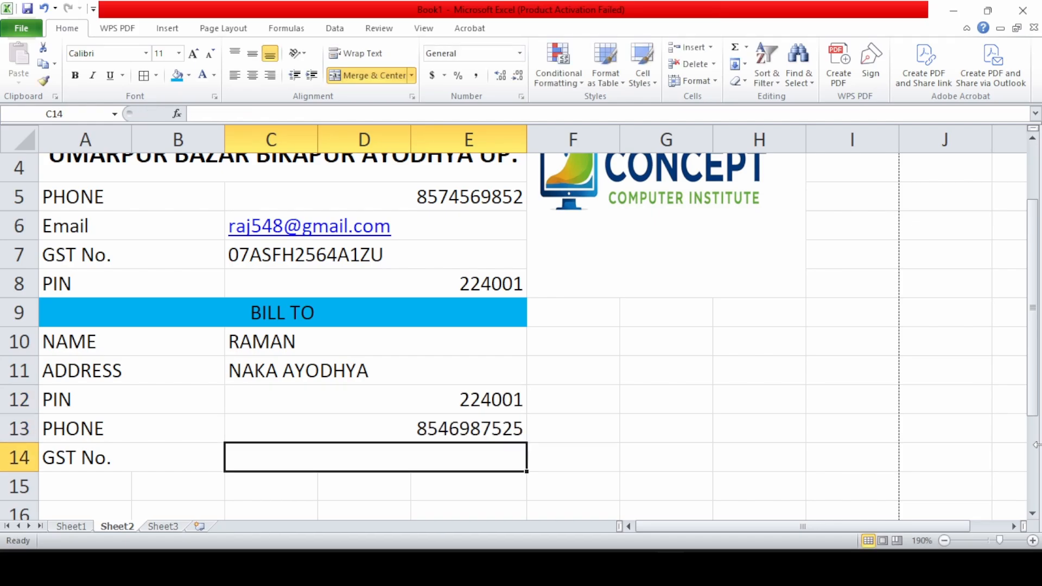
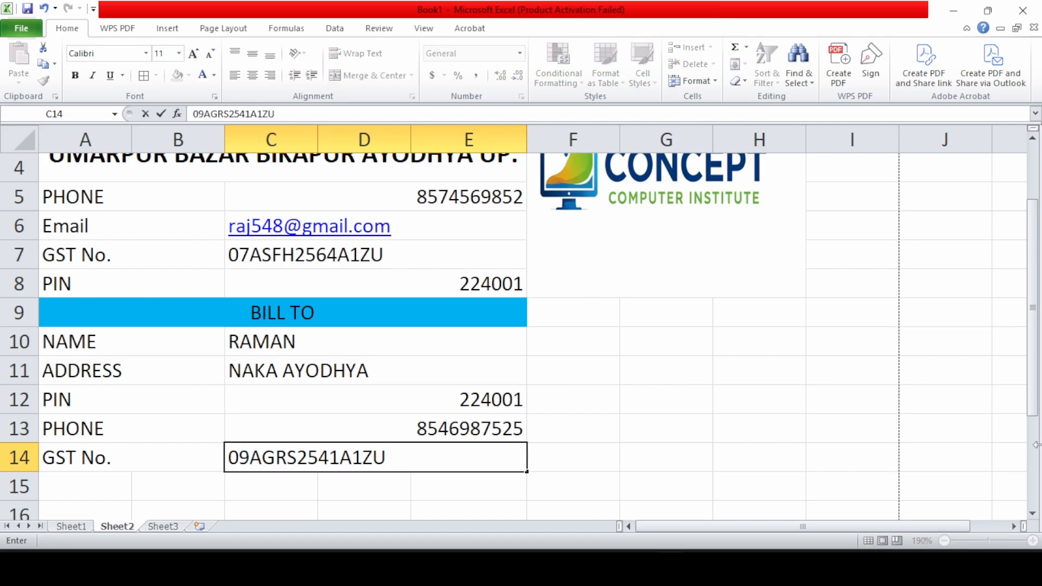
pyautogui.press('Return')
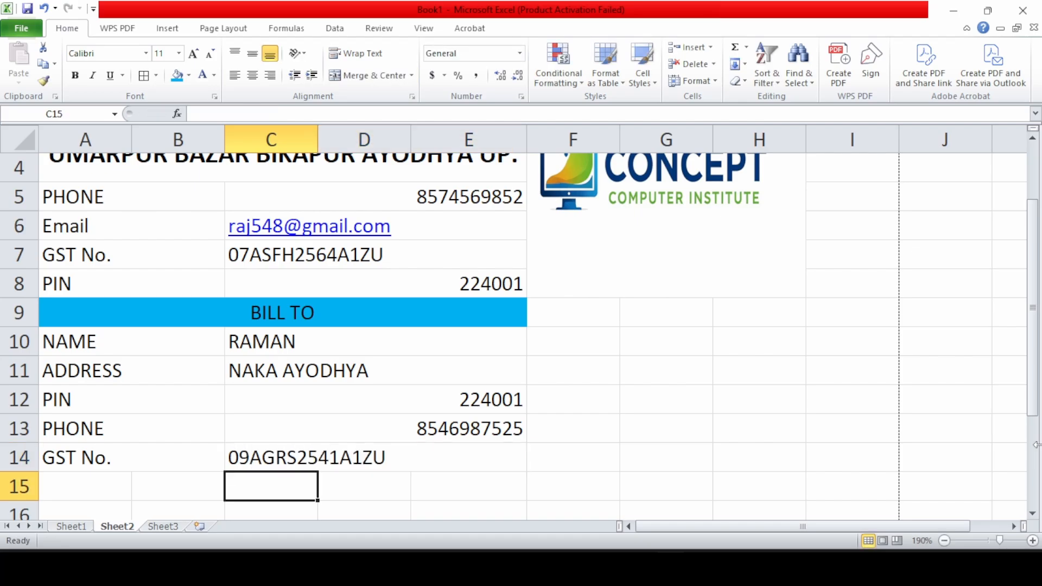
# Merge and centre F9:H9 and enter the heading INVOIVE
pyautogui.moveTo(574, 310); pyautogui.dragTo(781, 309)
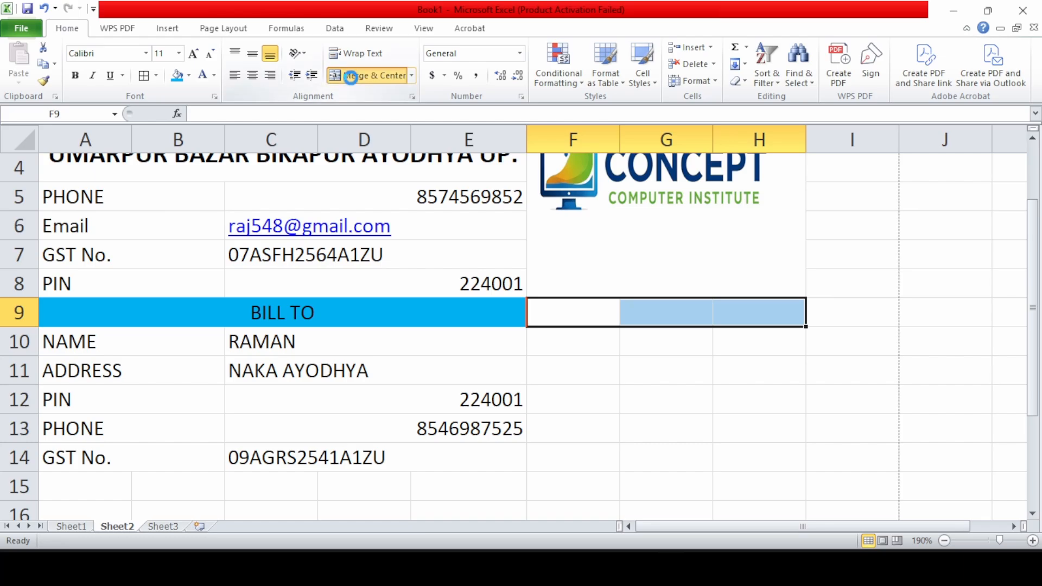
pyautogui.click(353, 75)
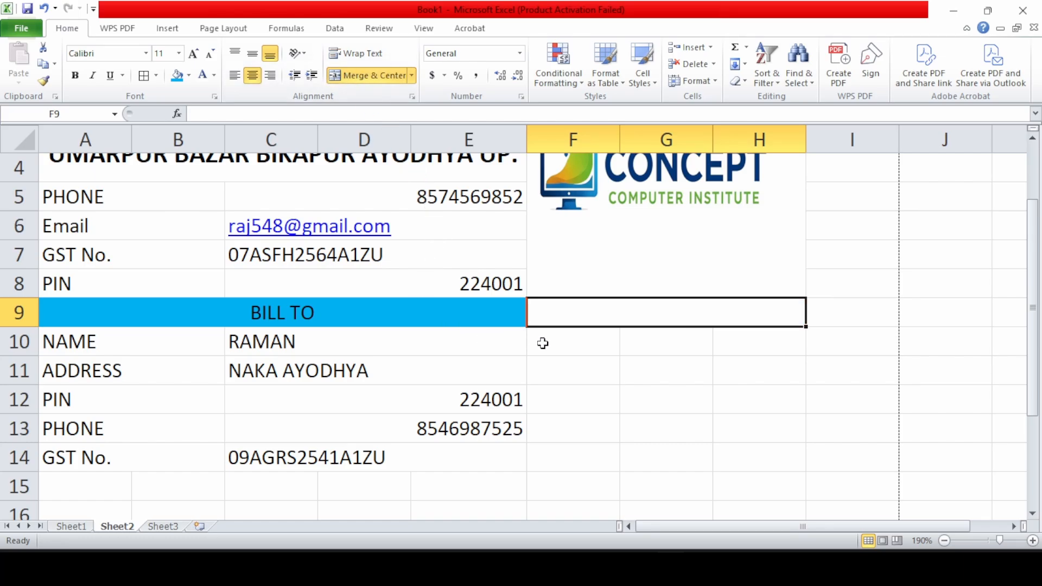
pyautogui.write('INVOIVE')
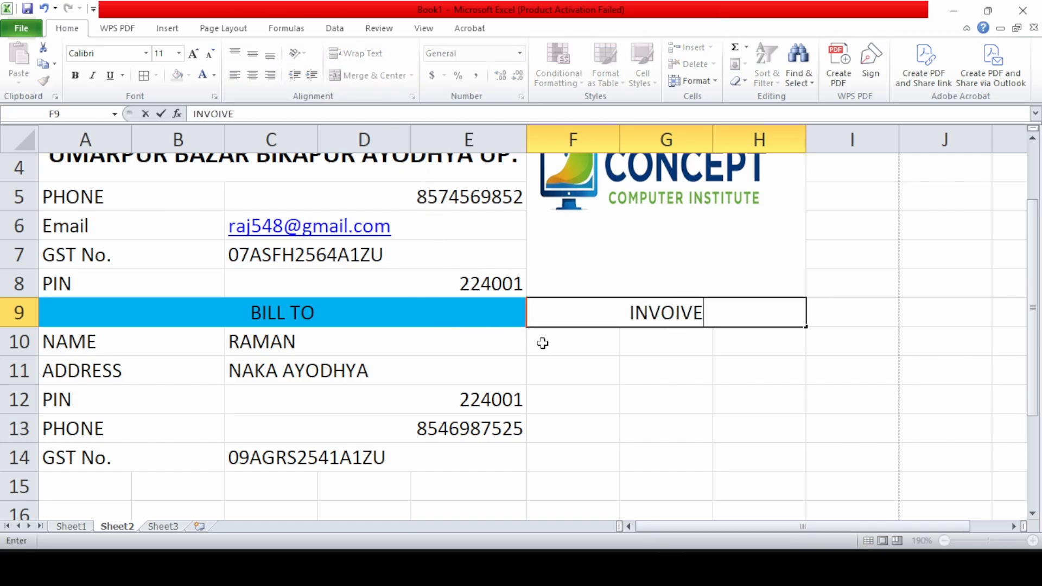
pyautogui.press('Return')
# Make the INVOIVE heading middle-aligned, bold, 14 pt and light blue
pyautogui.click(612, 311)
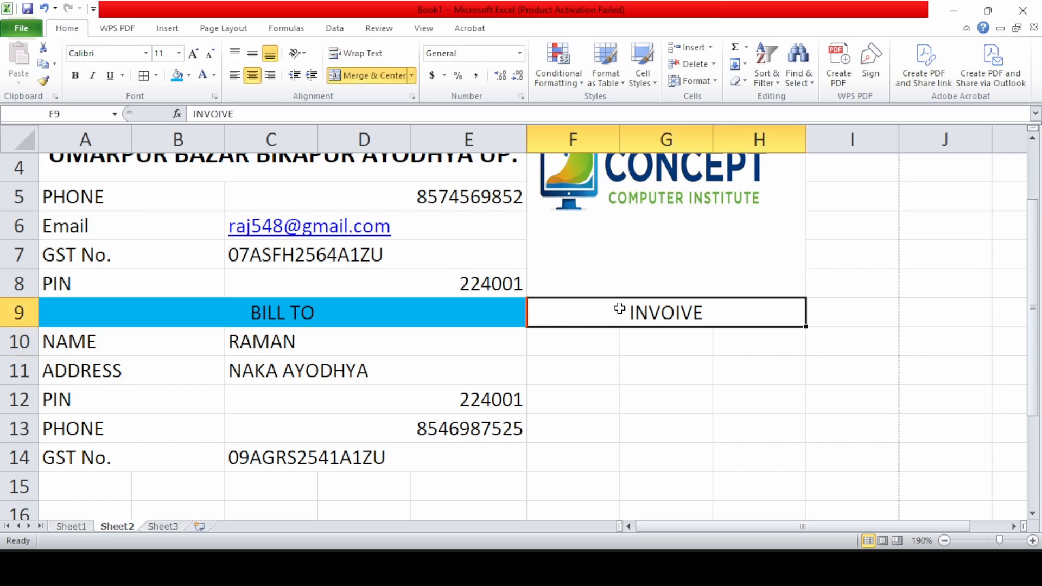
pyautogui.click(250, 58)
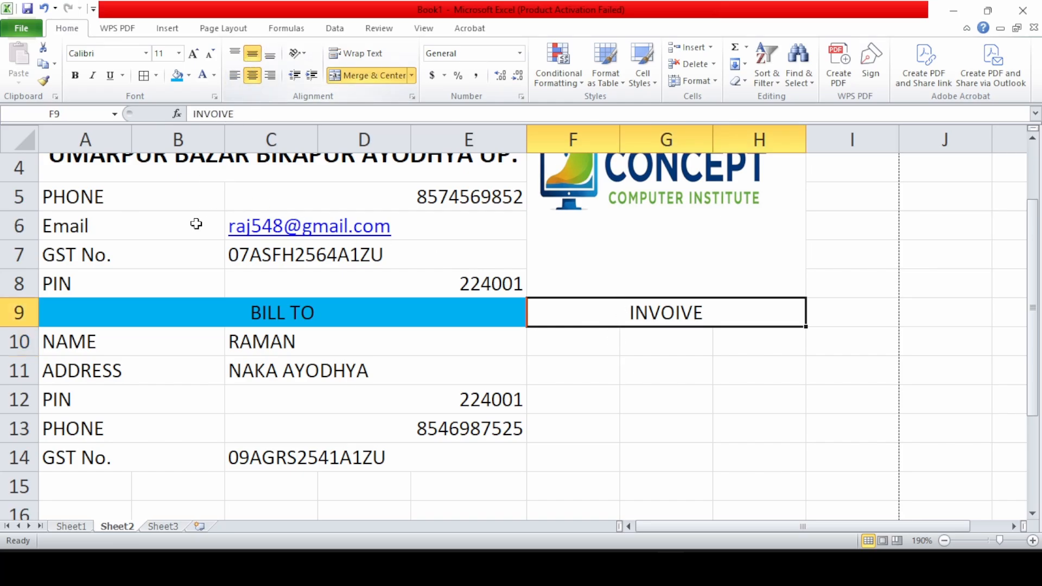
pyautogui.click(75, 75)
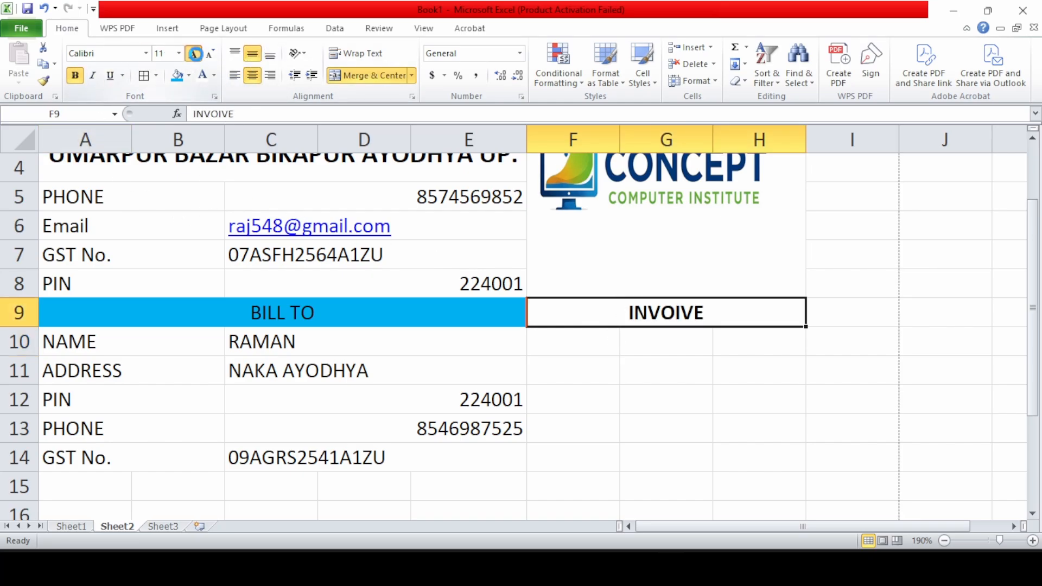
pyautogui.click(193, 54)
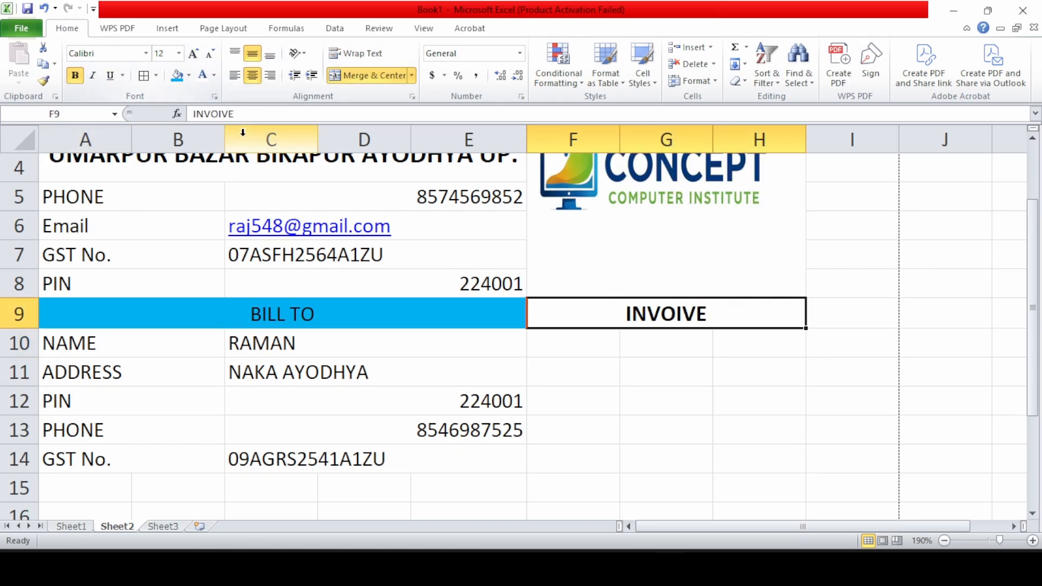
pyautogui.click(214, 76)
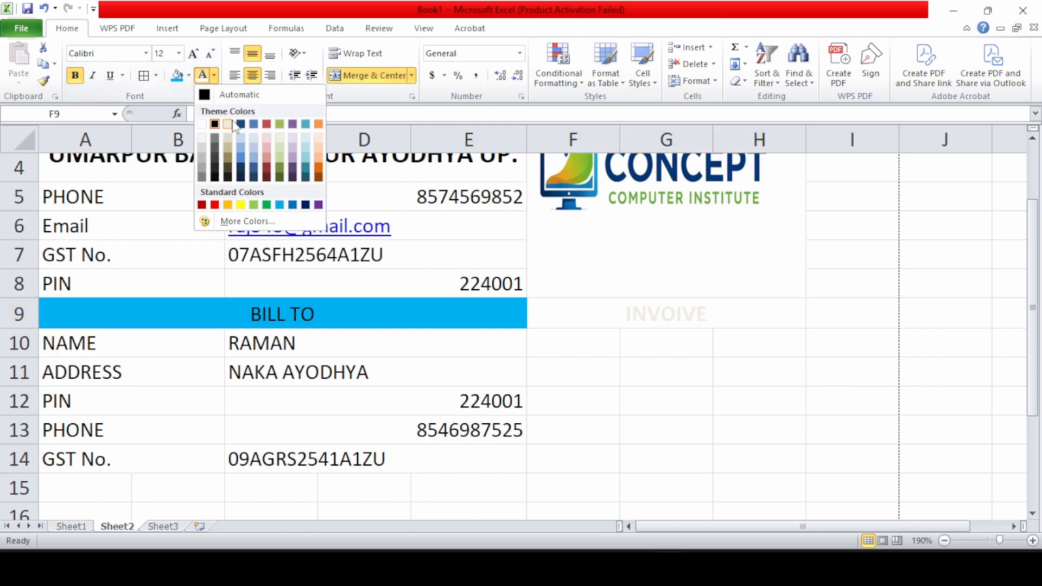
pyautogui.click(280, 204)
pyautogui.click(193, 55)
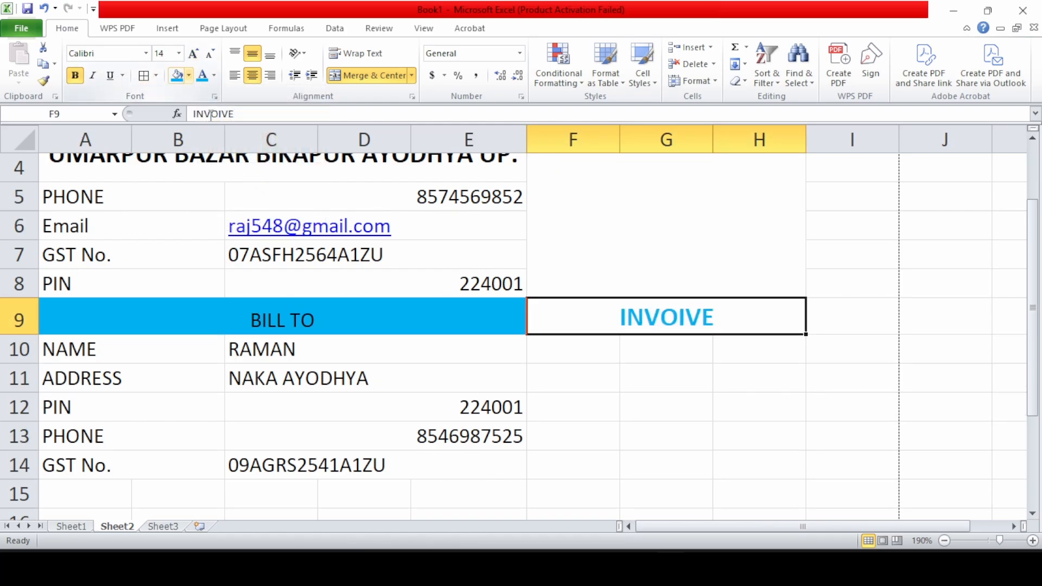
pyautogui.click(624, 377)
pyautogui.scroll(1, 635, 365)
# Add DATE and CUSTOMER ID labels in F10:F11 and widen column F to fit
pyautogui.scroll(-2, 574, 266)
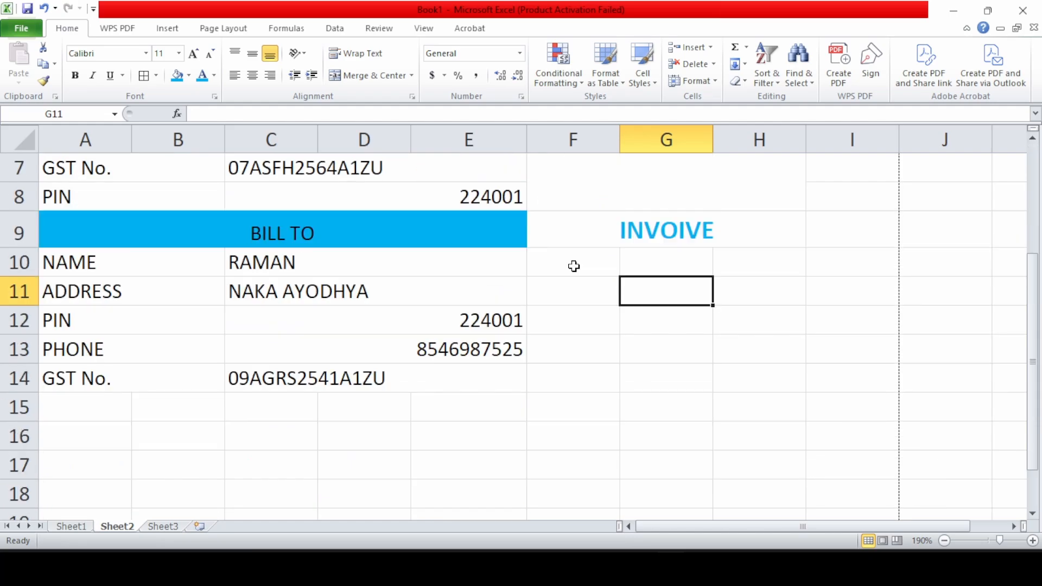
pyautogui.click(566, 268)
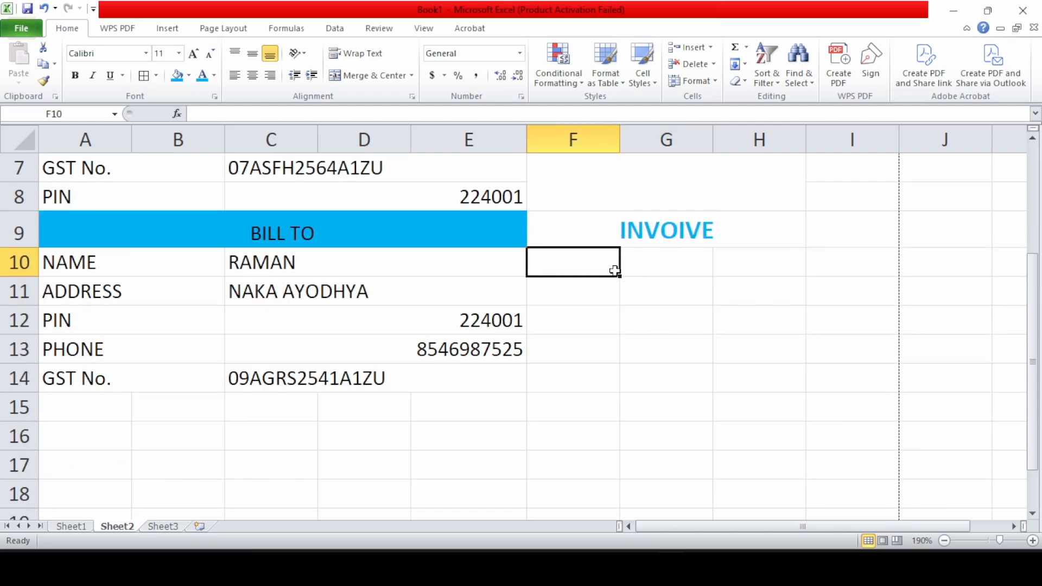
pyautogui.moveTo(615, 271); pyautogui.dragTo(619, 294)
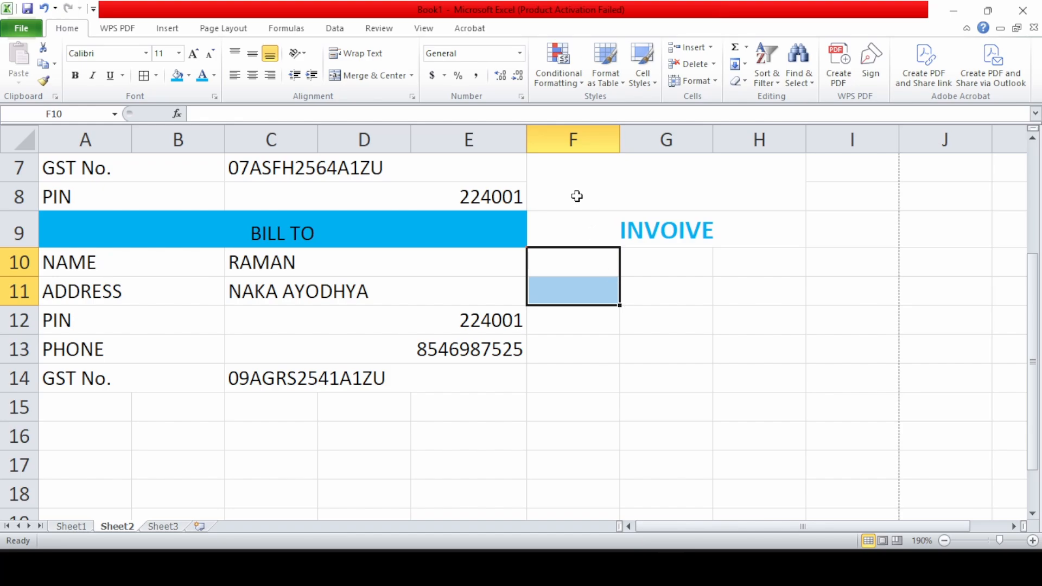
pyautogui.click(573, 254)
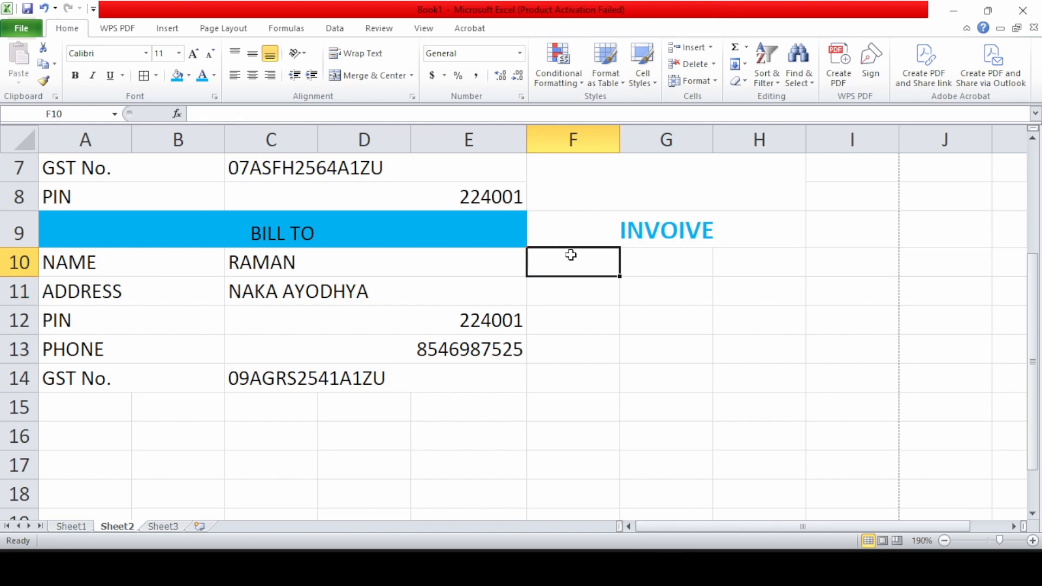
pyautogui.write('DATE')
pyautogui.press('Return')
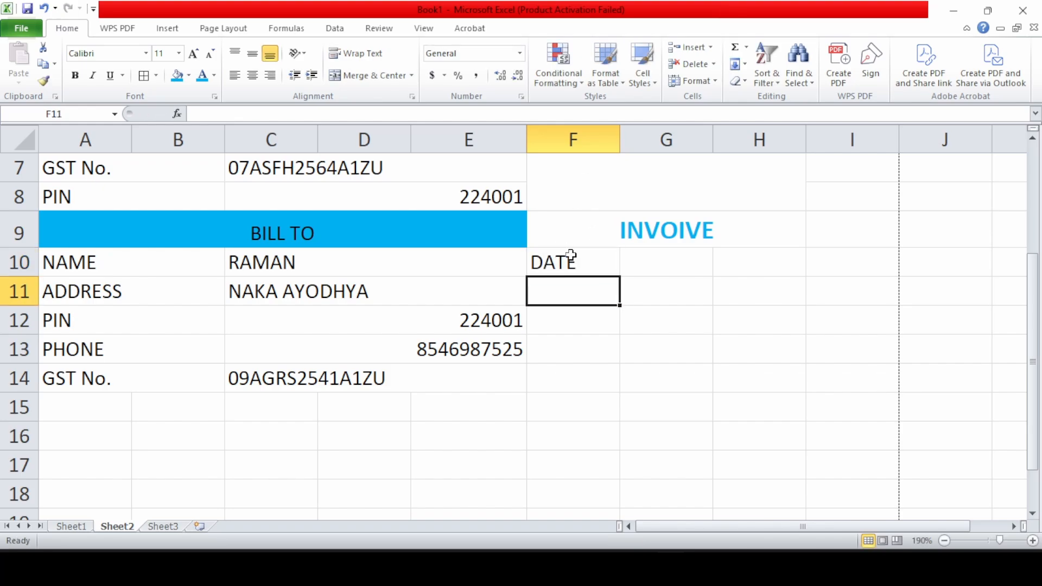
pyautogui.write('CUSTOMER ID')
pyautogui.press('Tab')
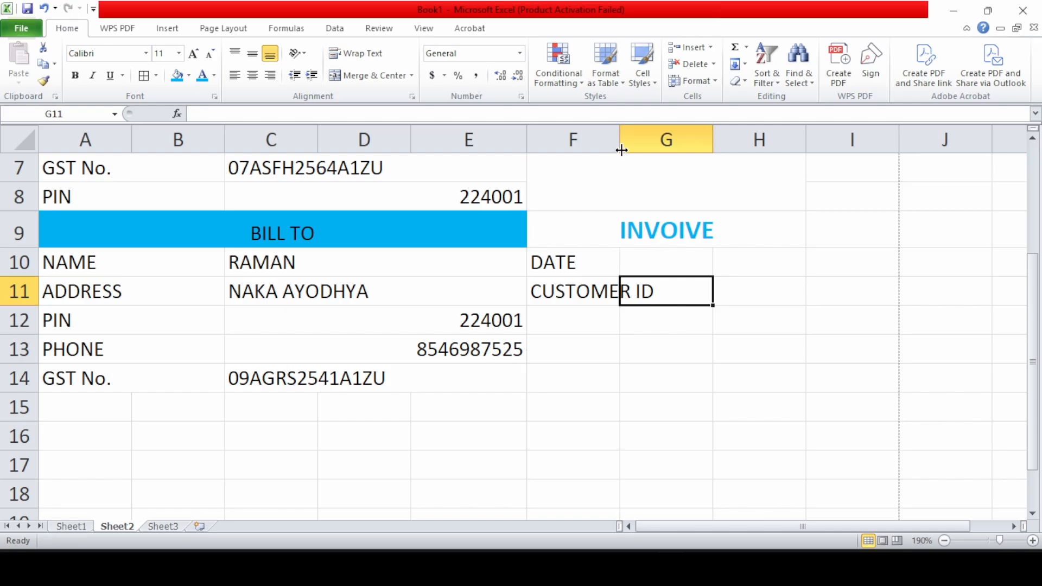
pyautogui.doubleClick(621, 140)
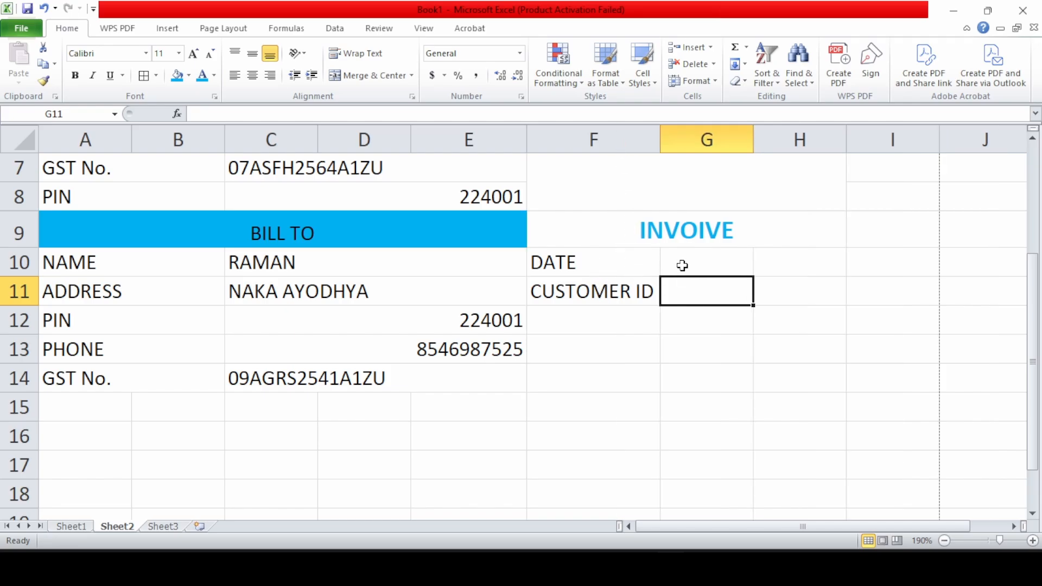
# Merge G10:H10 and G11:H11 across, then enter date 15/04/2026 and customer ID 258
pyautogui.moveTo(682, 265); pyautogui.dragTo(770, 295)
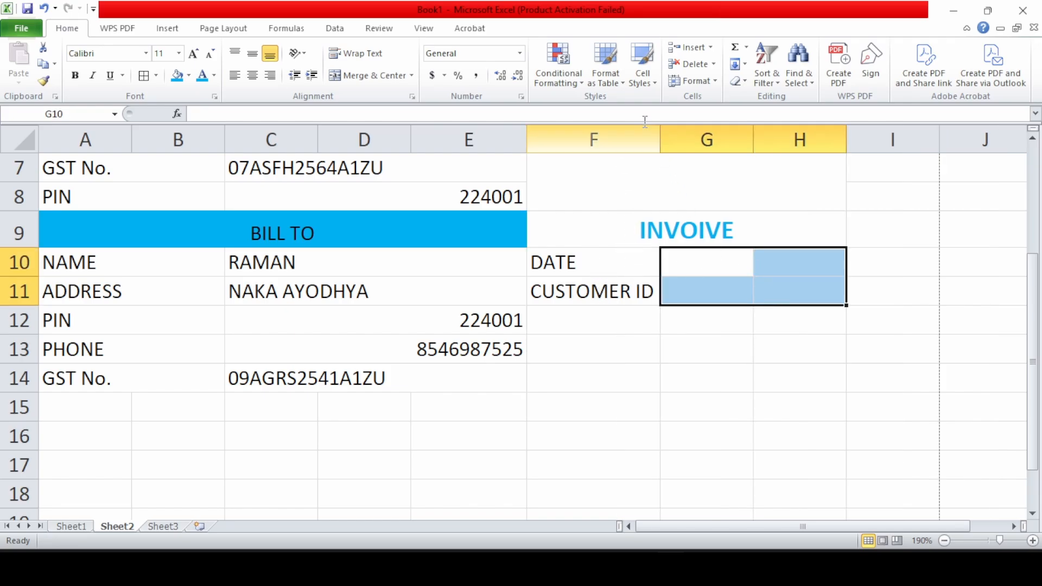
pyautogui.click(411, 76)
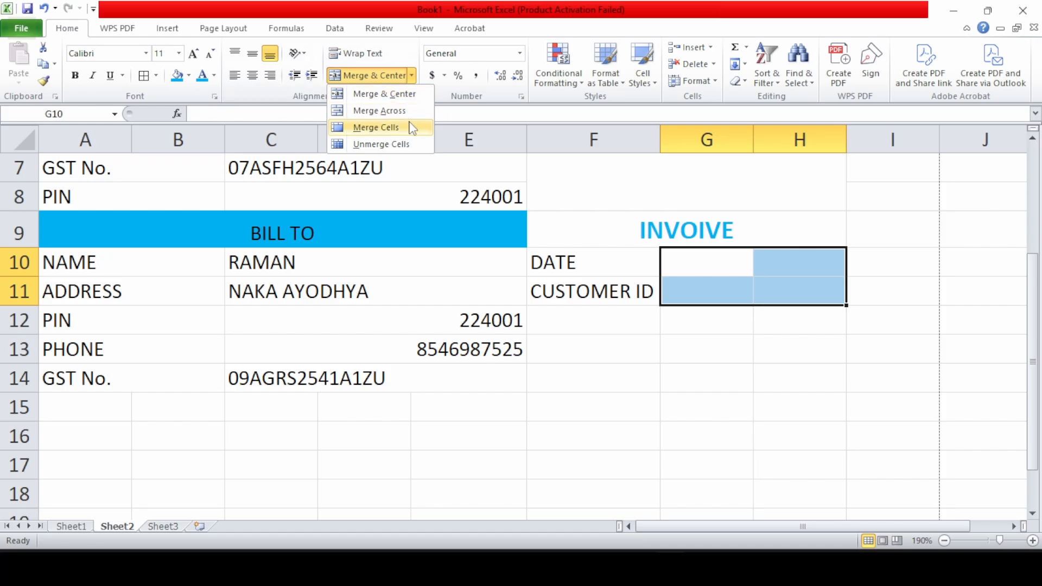
pyautogui.click(380, 111)
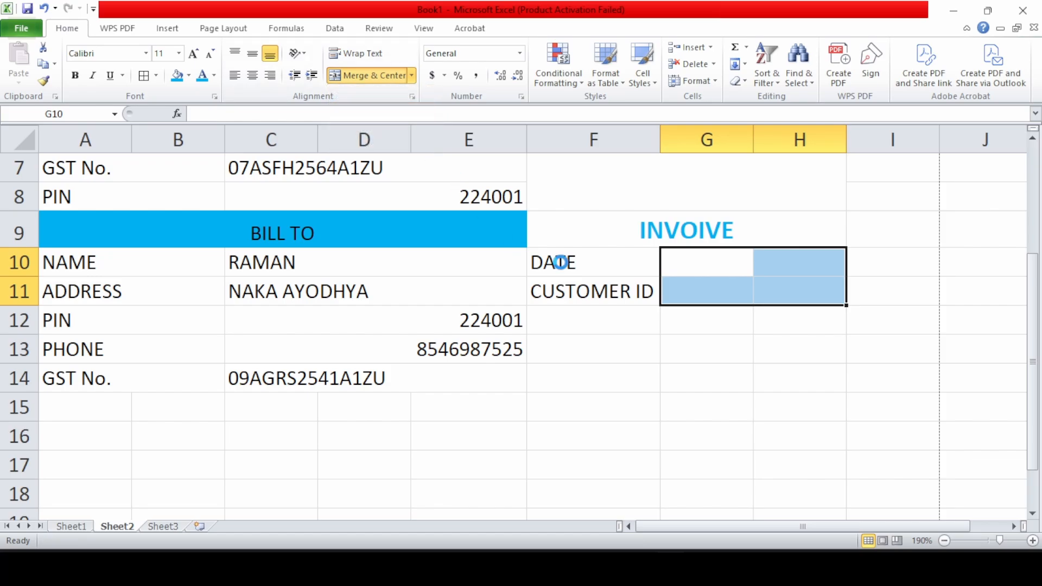
pyautogui.click(742, 266)
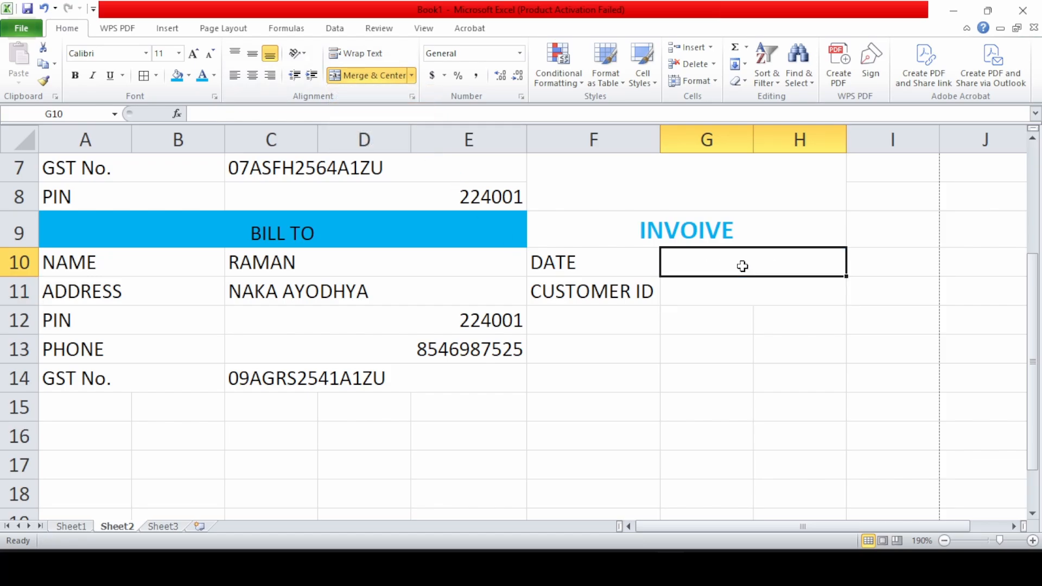
pyautogui.write('1')
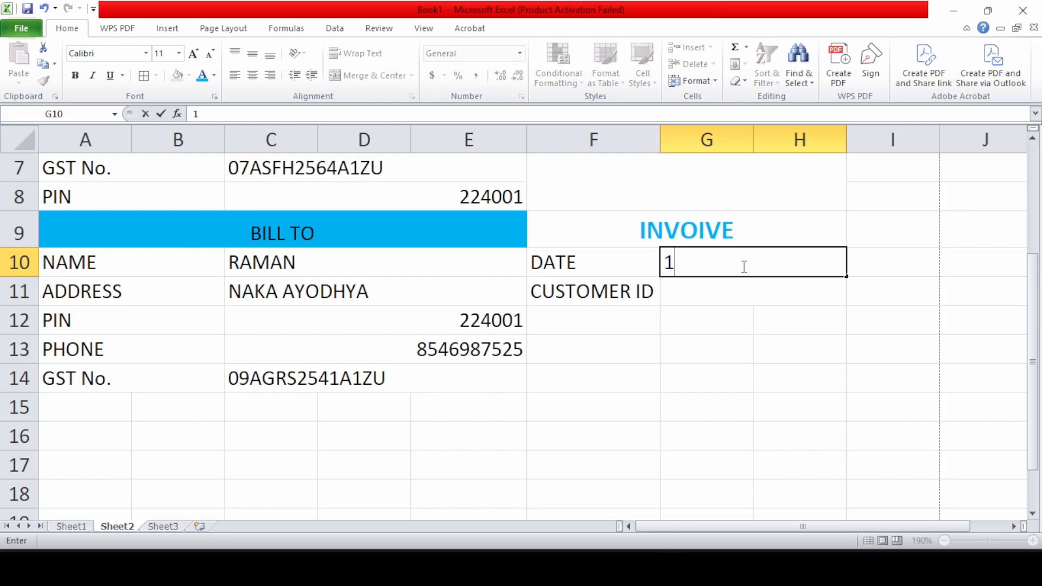
pyautogui.write('5/04/2026')
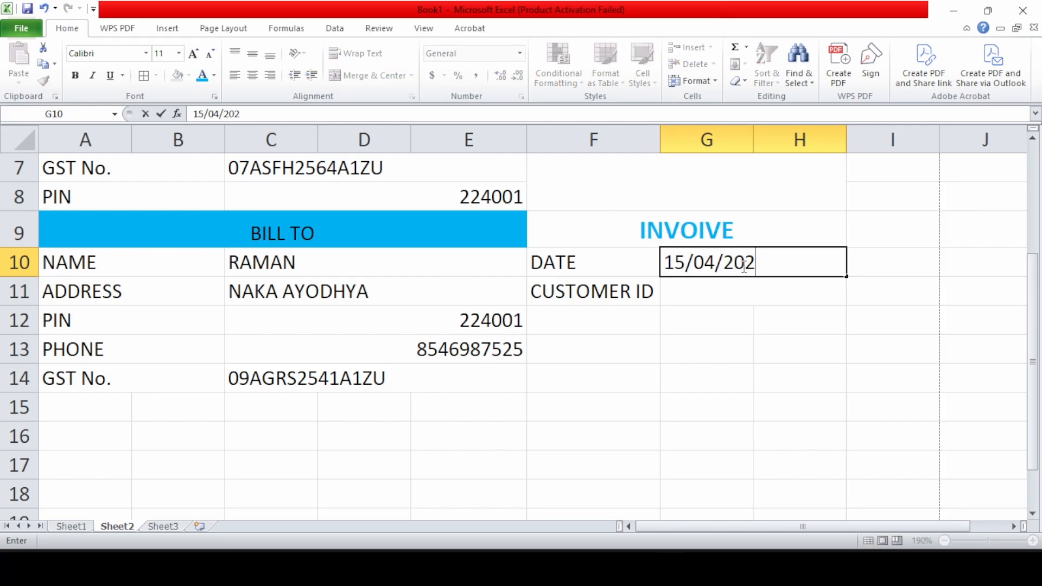
pyautogui.press('Return')
pyautogui.write('258')
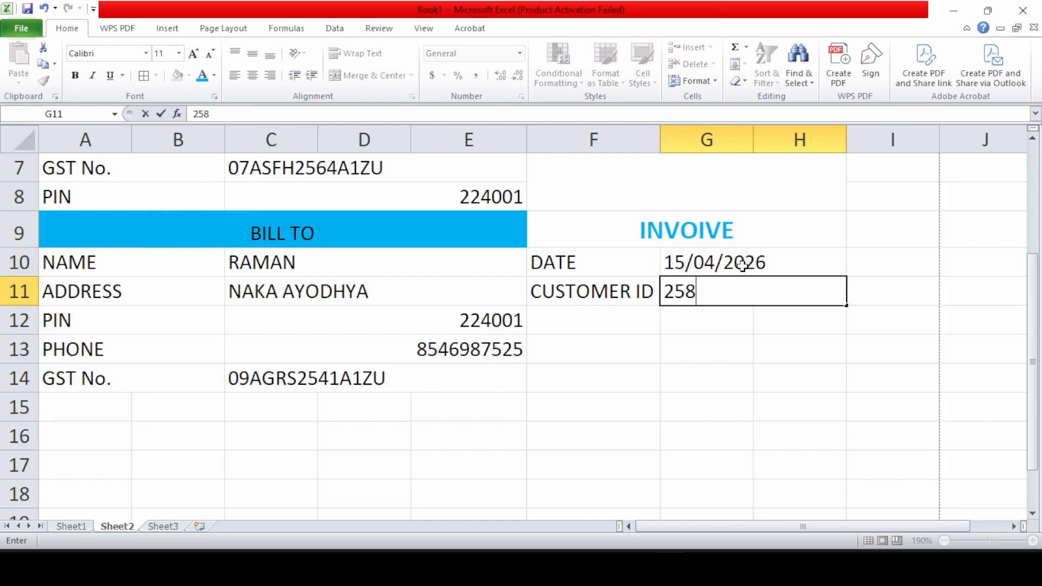
pyautogui.press('Return')
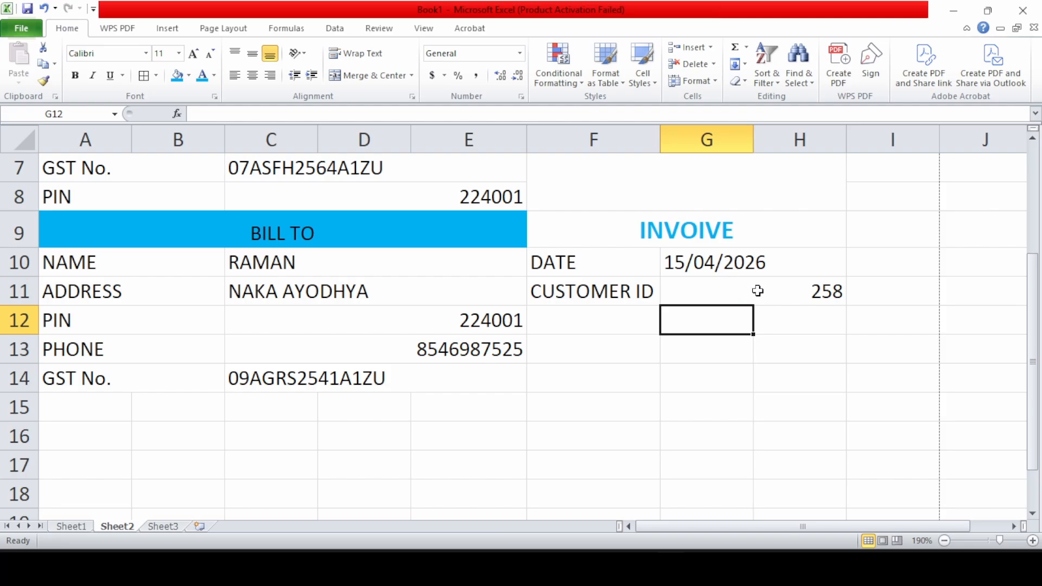
# Left-align and vertically centre the customer ID value 258
pyautogui.click(786, 290)
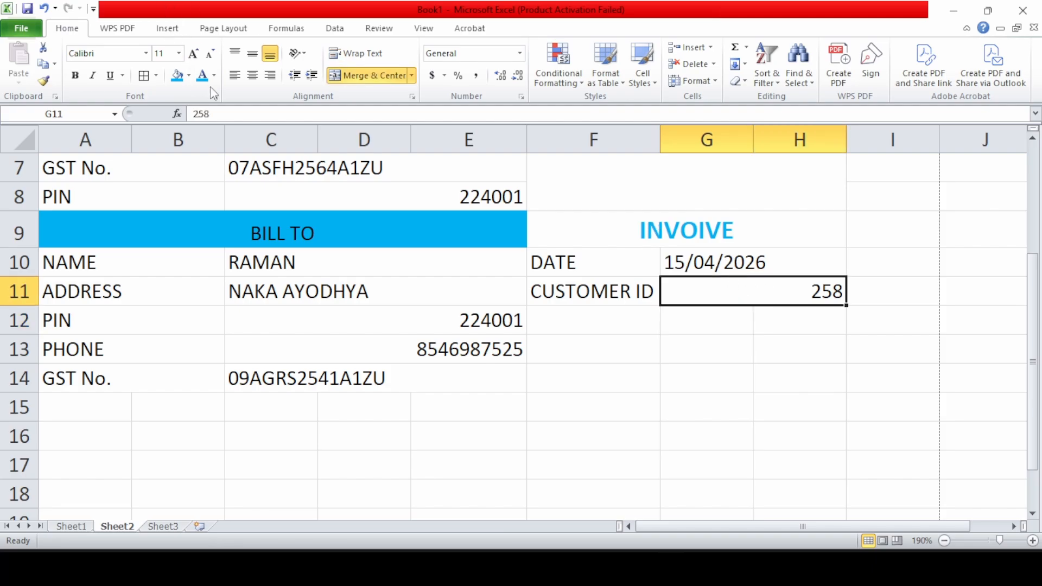
pyautogui.click(233, 78)
pyautogui.click(253, 53)
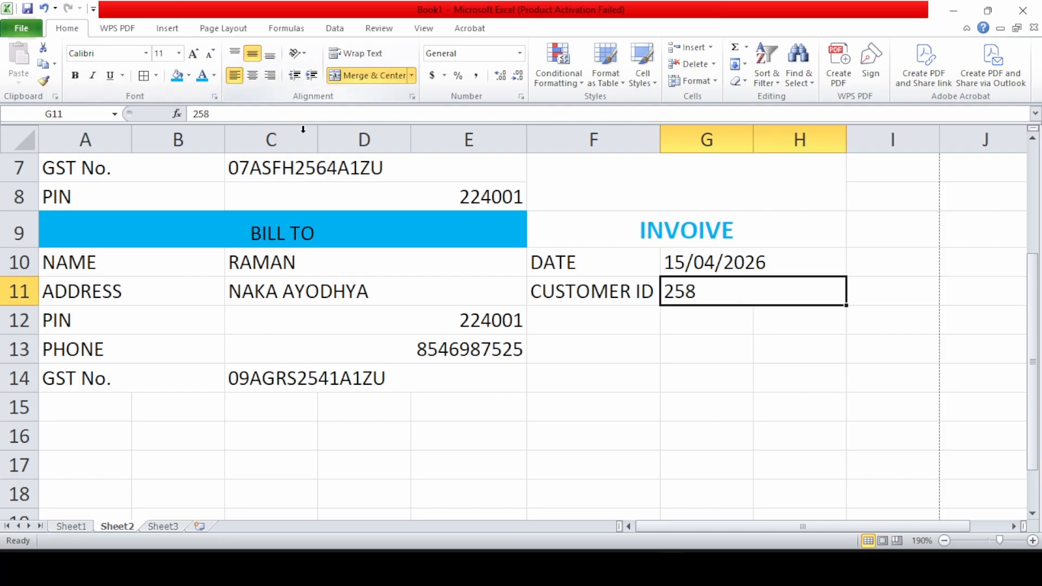
pyautogui.moveTo(393, 324); pyautogui.dragTo(389, 348)
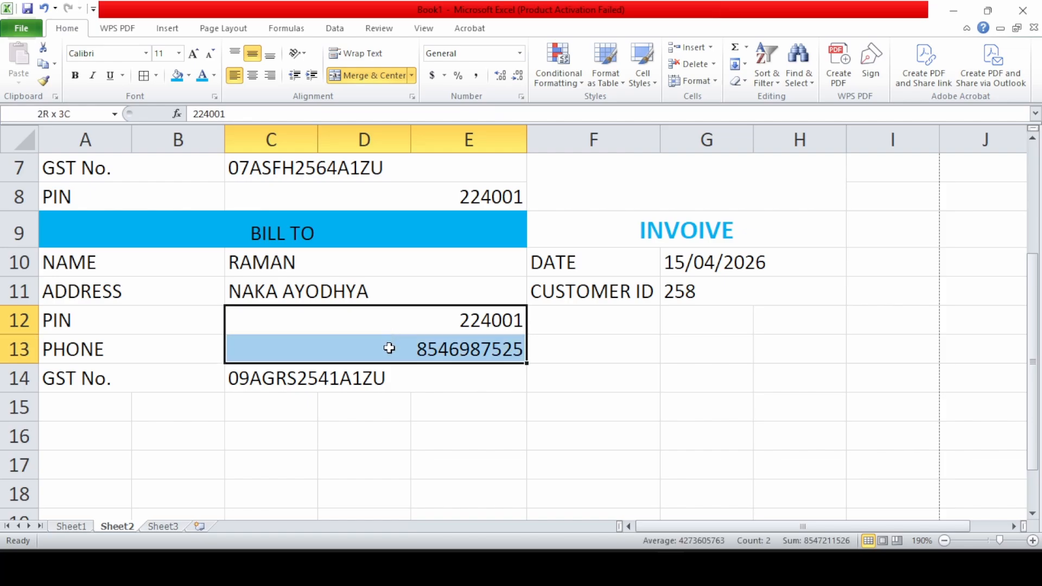
# Left-align the Bill To PIN and phone values and merge the empty block F12:H14
pyautogui.click(235, 75)
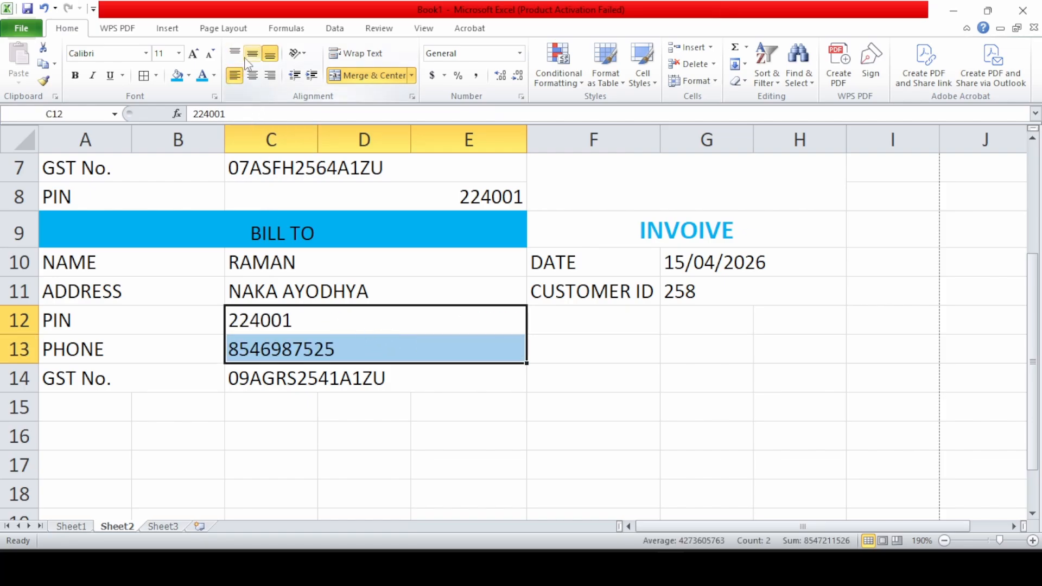
pyautogui.click(570, 319)
pyautogui.moveTo(570, 319); pyautogui.dragTo(788, 367)
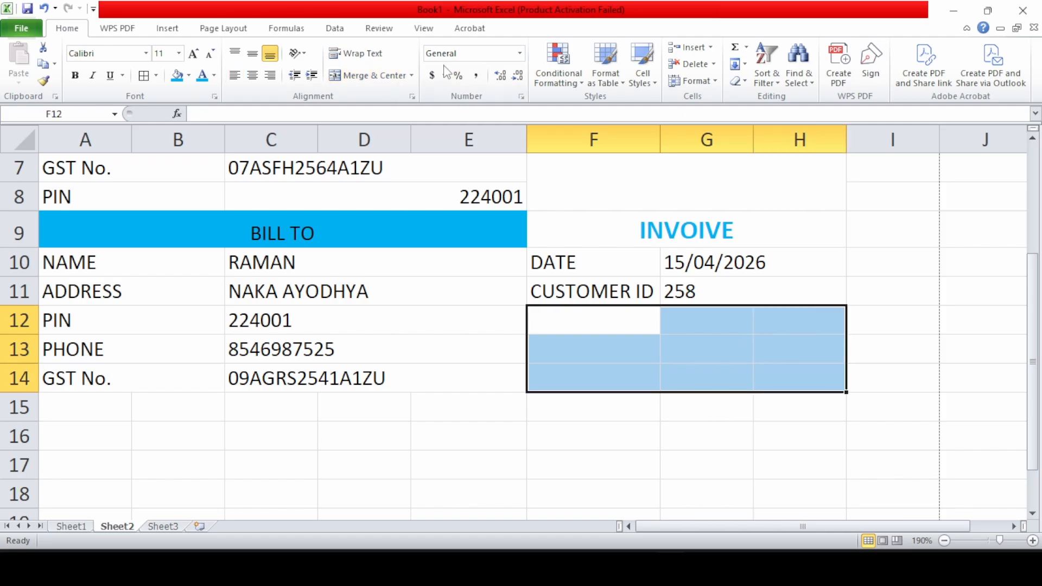
pyautogui.click(353, 74)
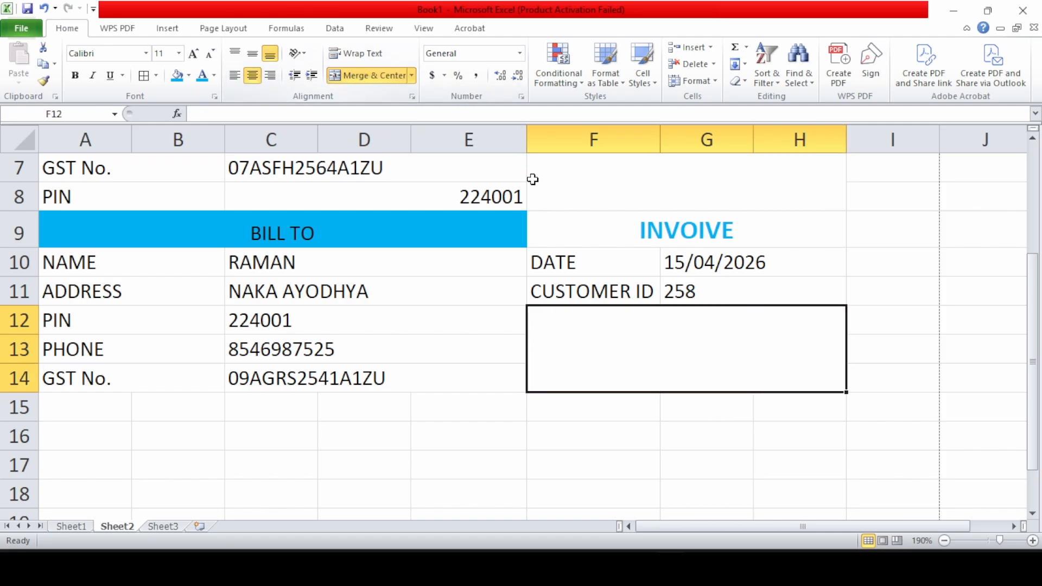
# Apply All Borders to the invoice header range A1:H14
pyautogui.scroll(1, 579, 206)
pyautogui.scroll(1, 580, 206)
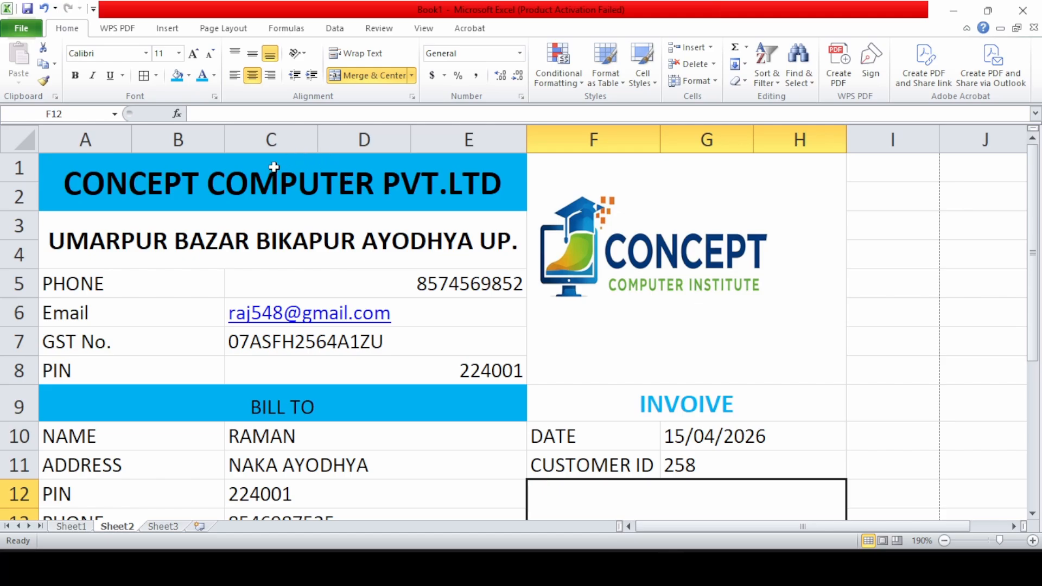
pyautogui.moveTo(274, 169); pyautogui.dragTo(639, 517)
pyautogui.scroll(-1, 639, 517)
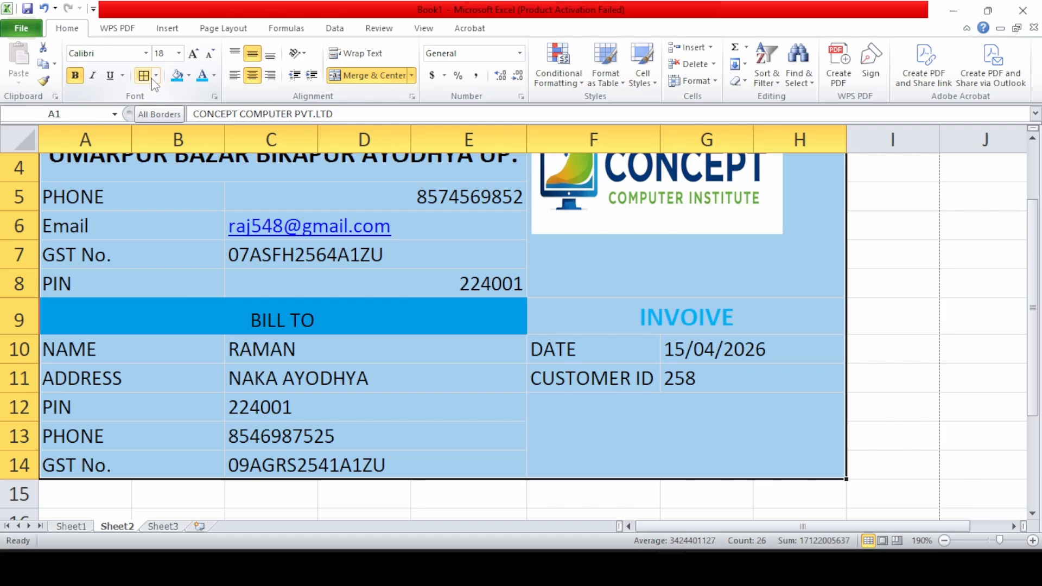
pyautogui.click(154, 80)
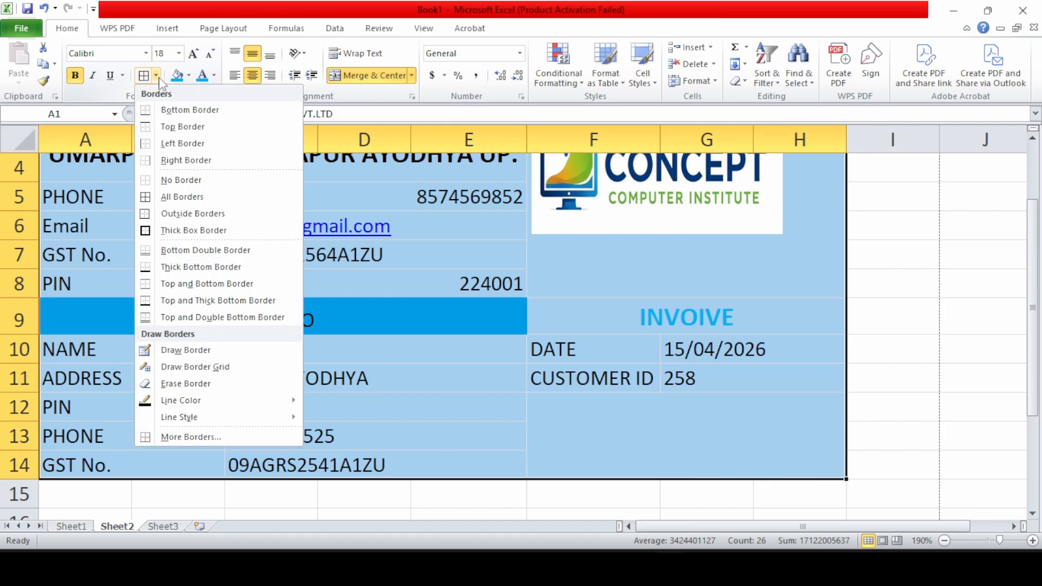
pyautogui.click(171, 197)
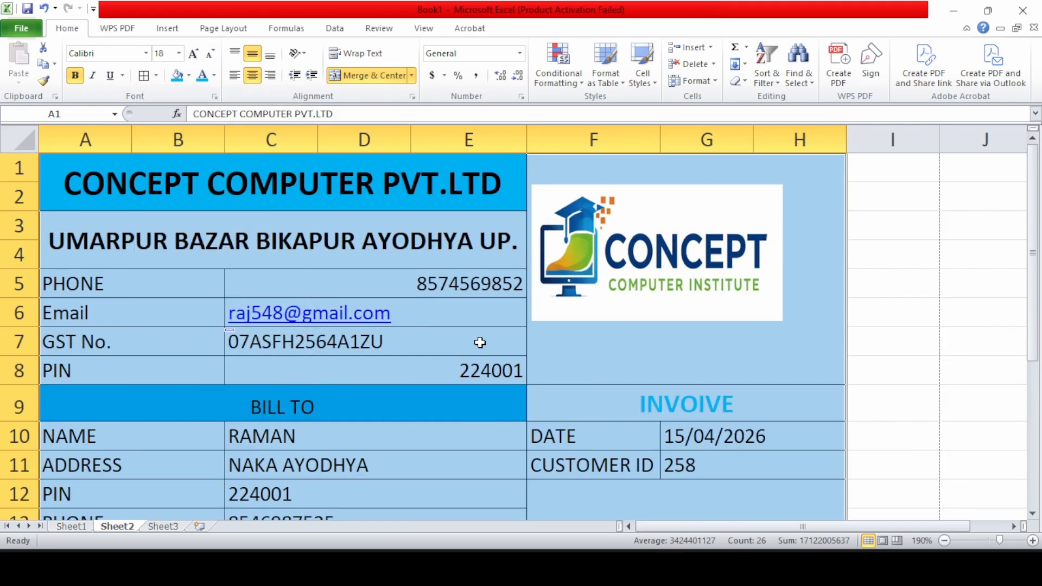
pyautogui.scroll(-1, 478, 345)
pyautogui.click(535, 348)
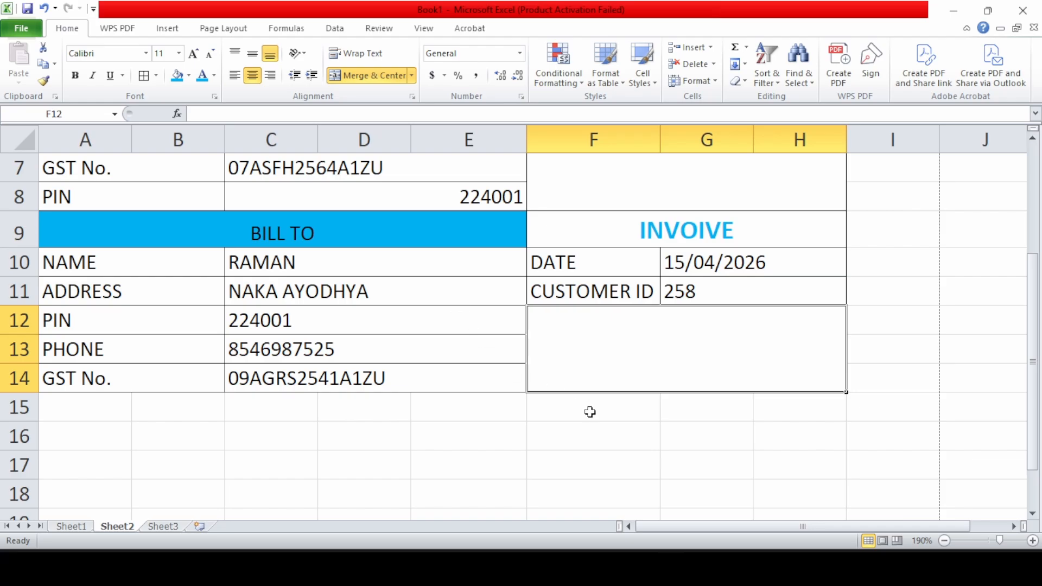
# Merge and centre row 15 into a single spacer cell across A15:H15
pyautogui.scroll(-1, 590, 411)
pyautogui.moveTo(82, 312); pyautogui.dragTo(766, 312)
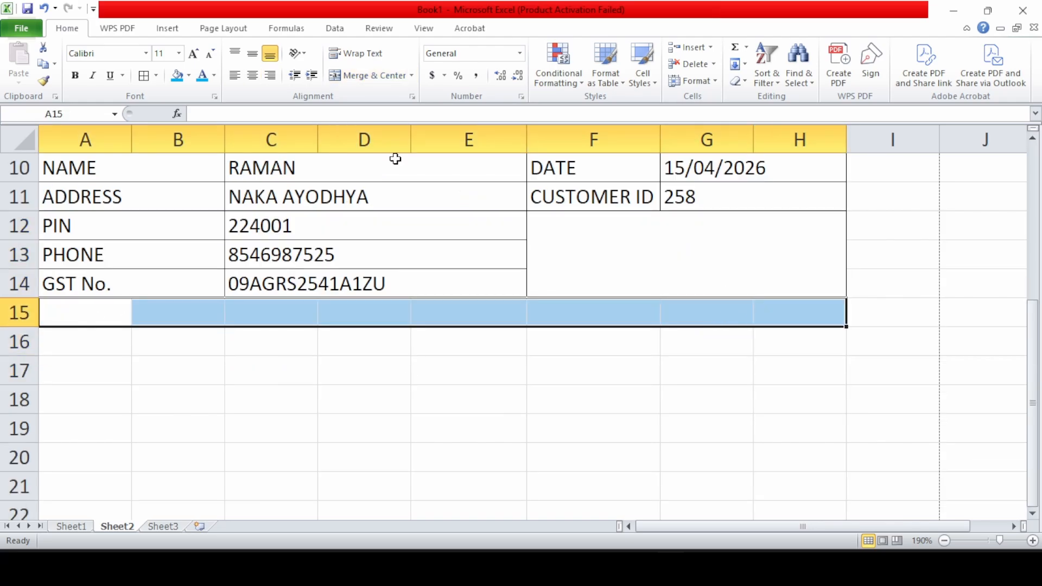
pyautogui.click(349, 75)
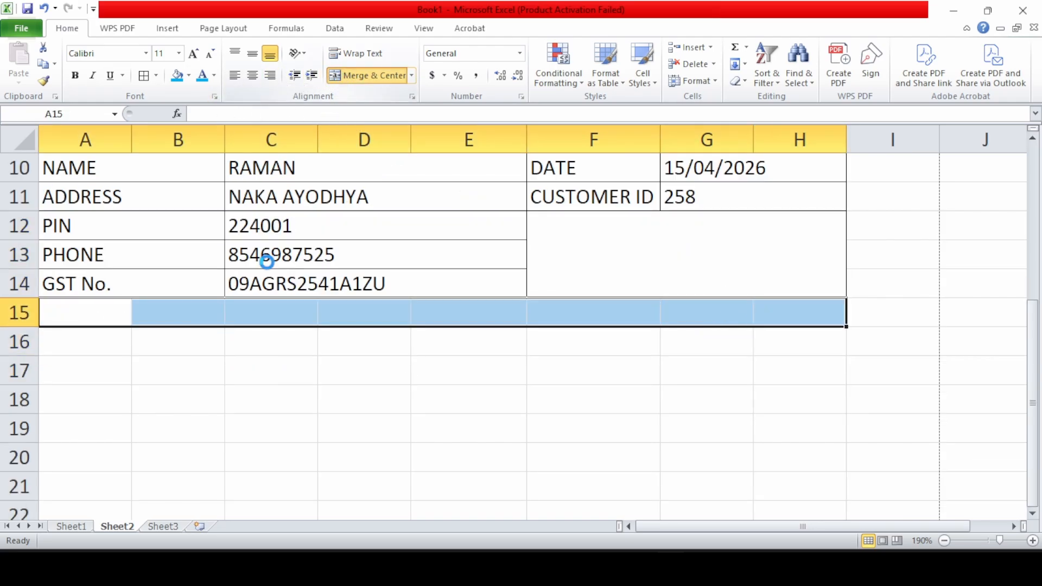
pyautogui.click(85, 333)
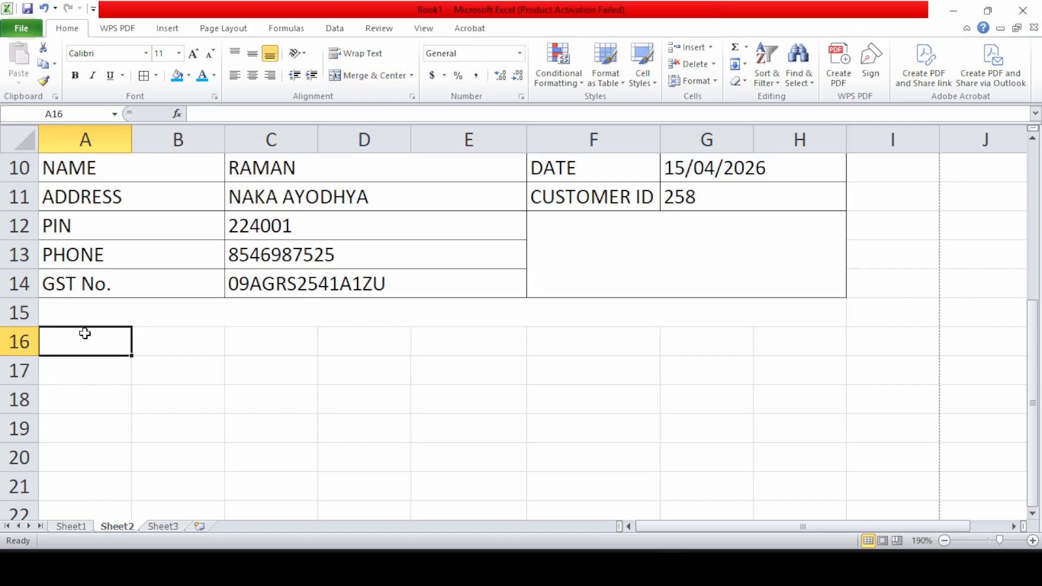
# Add headings Sr.No. in A16 and PARTICULARS merged and centred across B16:C16
pyautogui.write('Sr.No.')
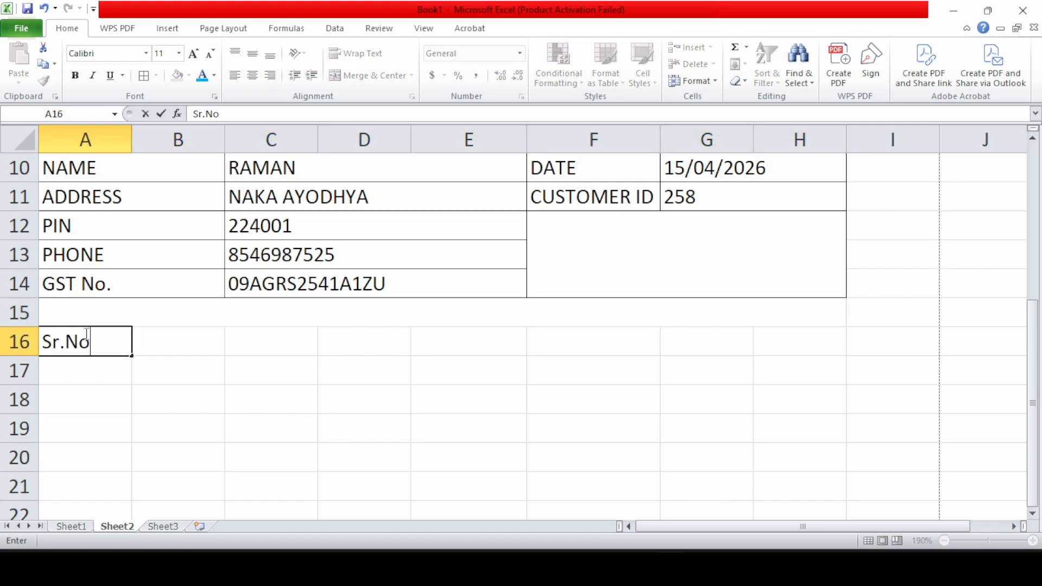
pyautogui.press('Tab')
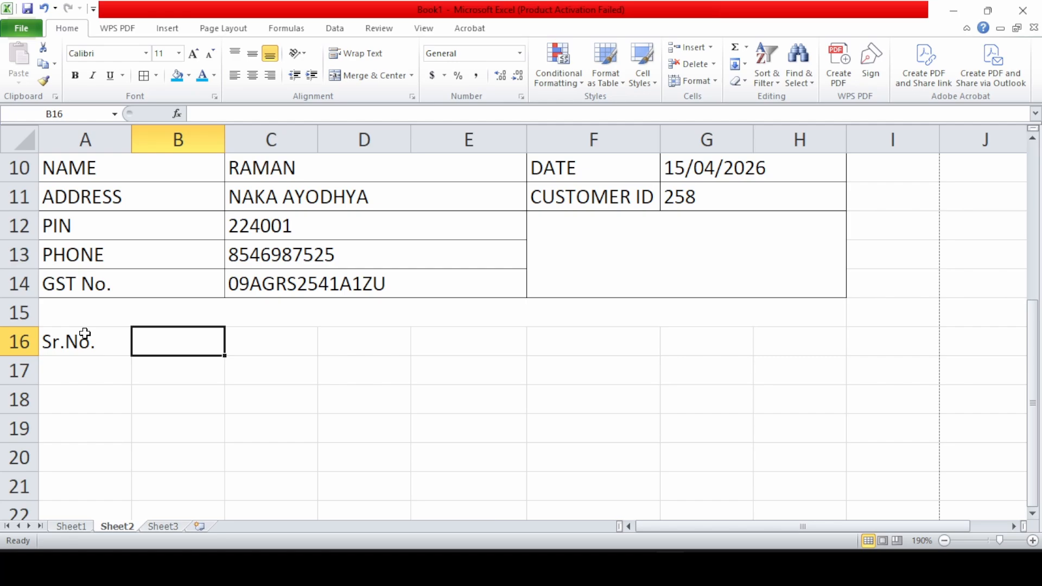
pyautogui.write('PE')
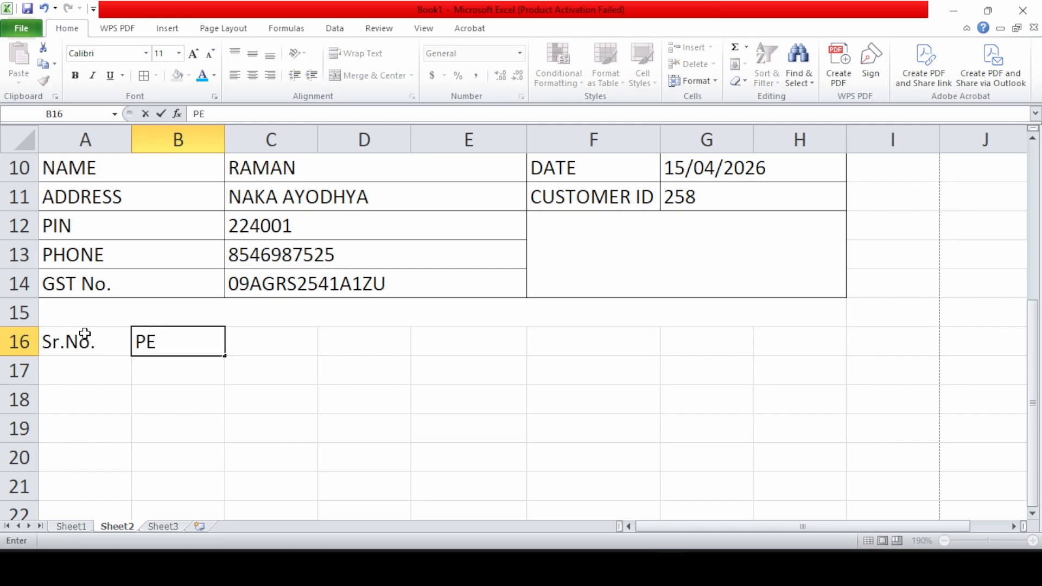
pyautogui.press('BackSpace')
pyautogui.write('ARTIC')
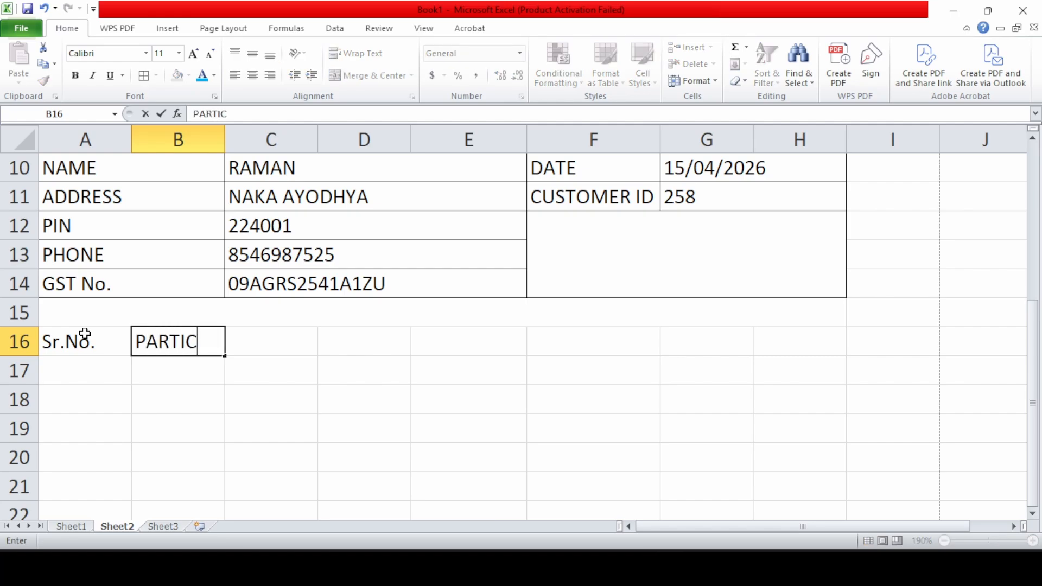
pyautogui.write('ULARS')
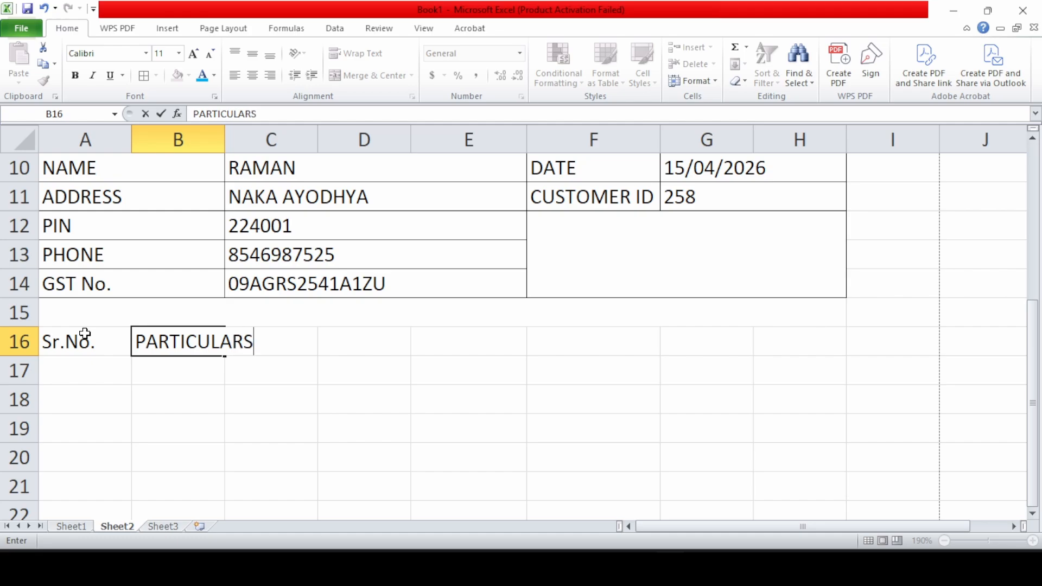
pyautogui.press('Tab')
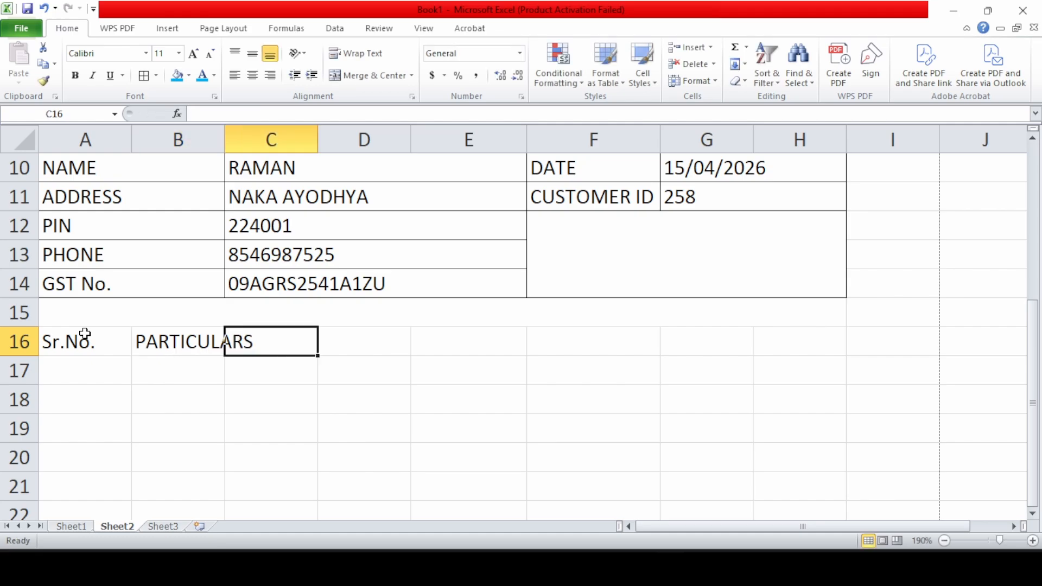
pyautogui.moveTo(176, 344); pyautogui.dragTo(248, 343)
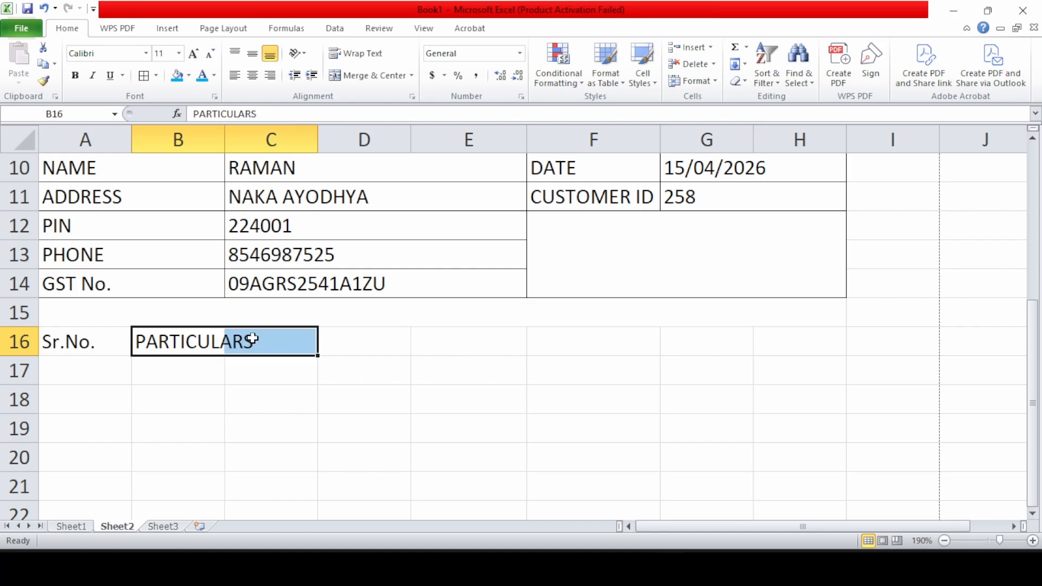
pyautogui.click(374, 75)
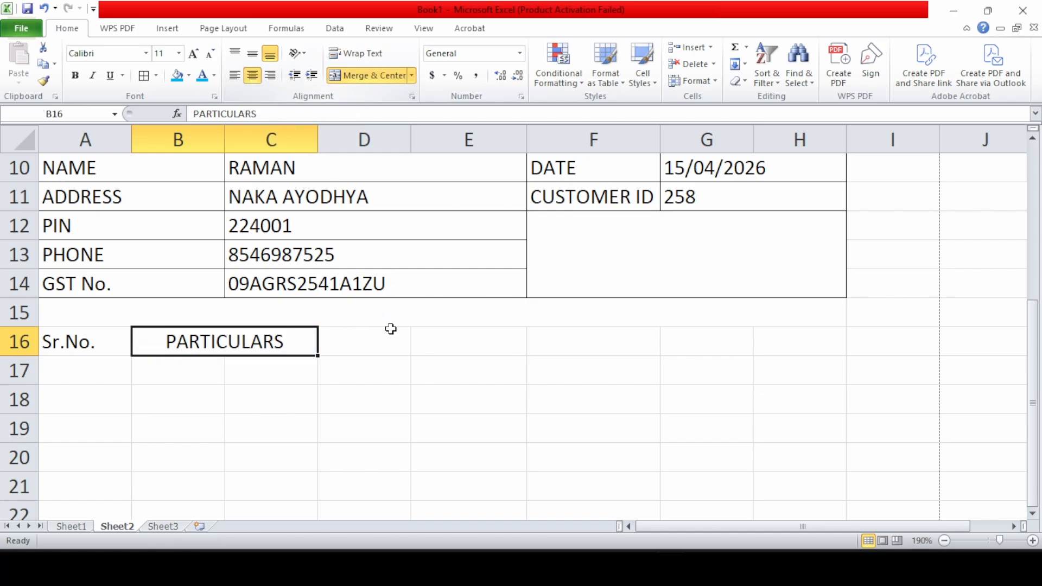
# Add the QTY heading in D16 and RATE merged across E16:F16
pyautogui.moveTo(372, 349); pyautogui.dragTo(431, 348)
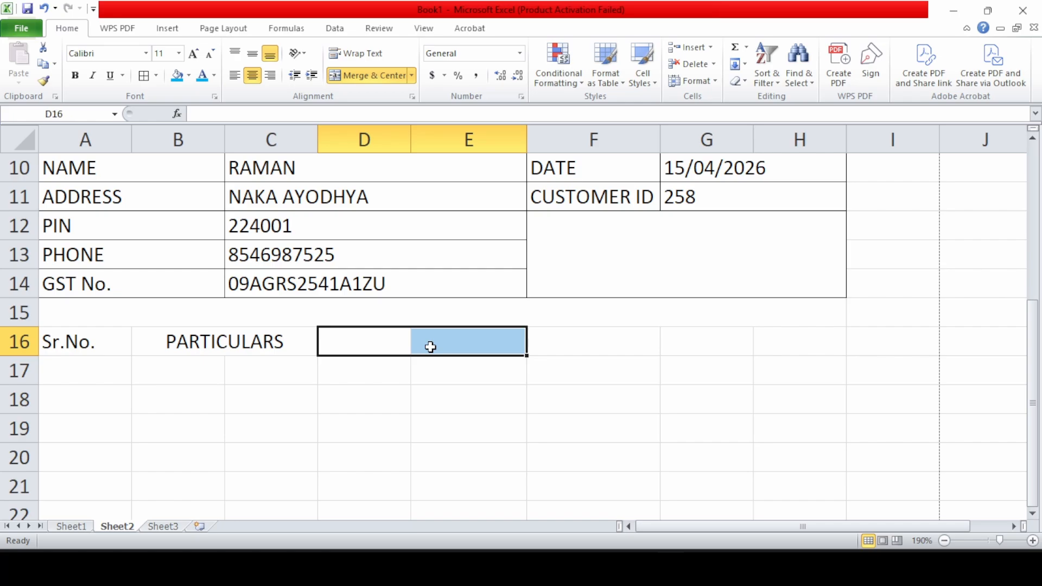
pyautogui.click(385, 342)
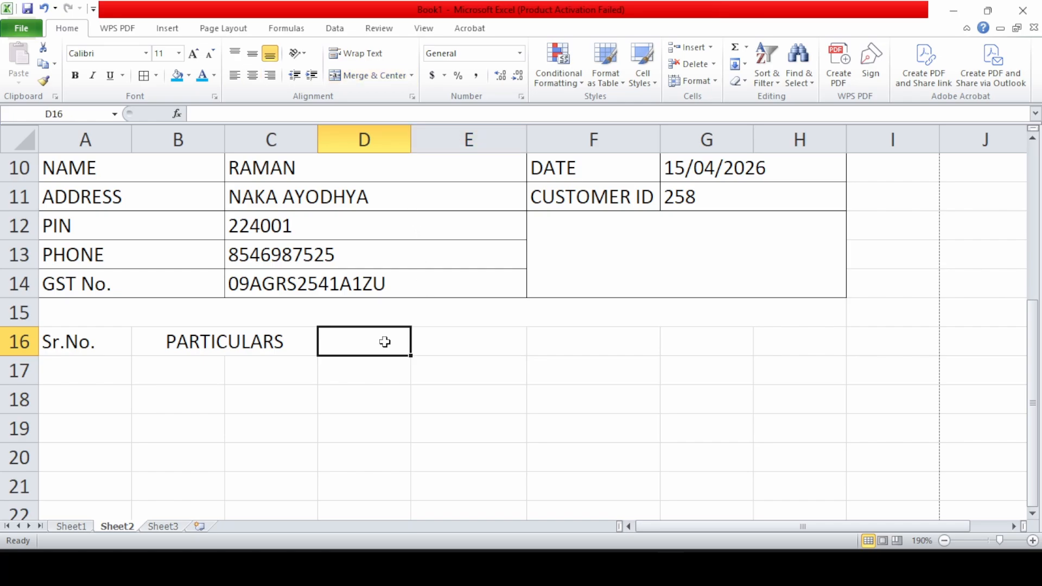
pyautogui.write('QTY')
pyautogui.press('Tab')
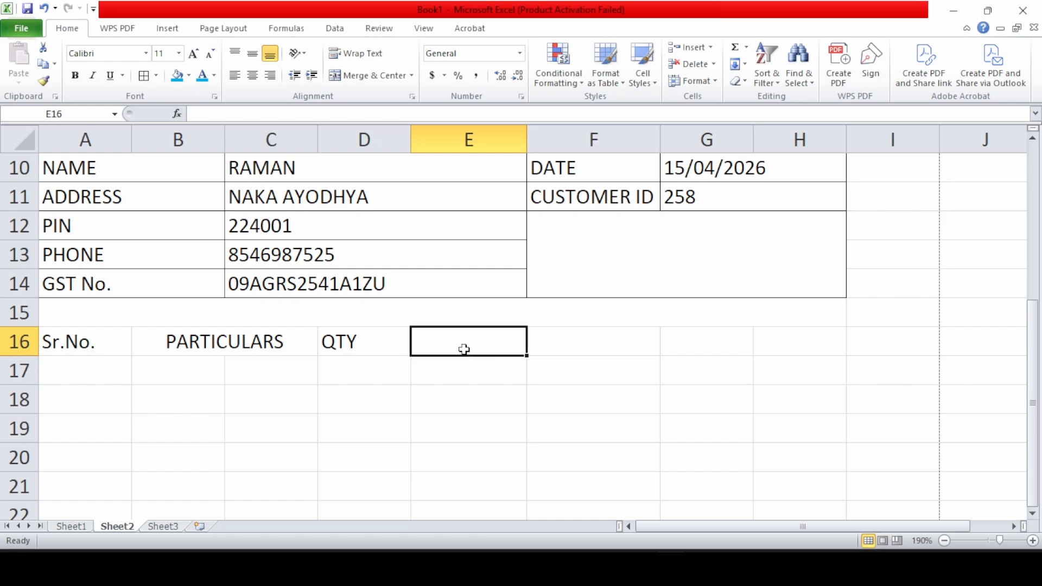
pyautogui.moveTo(465, 349); pyautogui.dragTo(559, 347)
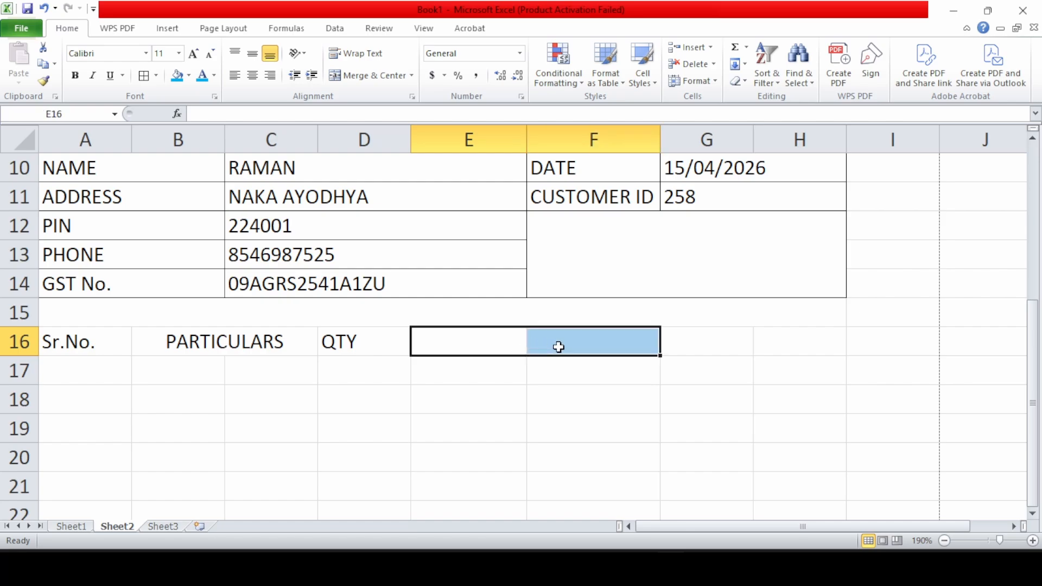
pyautogui.click(380, 76)
pyautogui.write('RATE')
pyautogui.press('Tab')
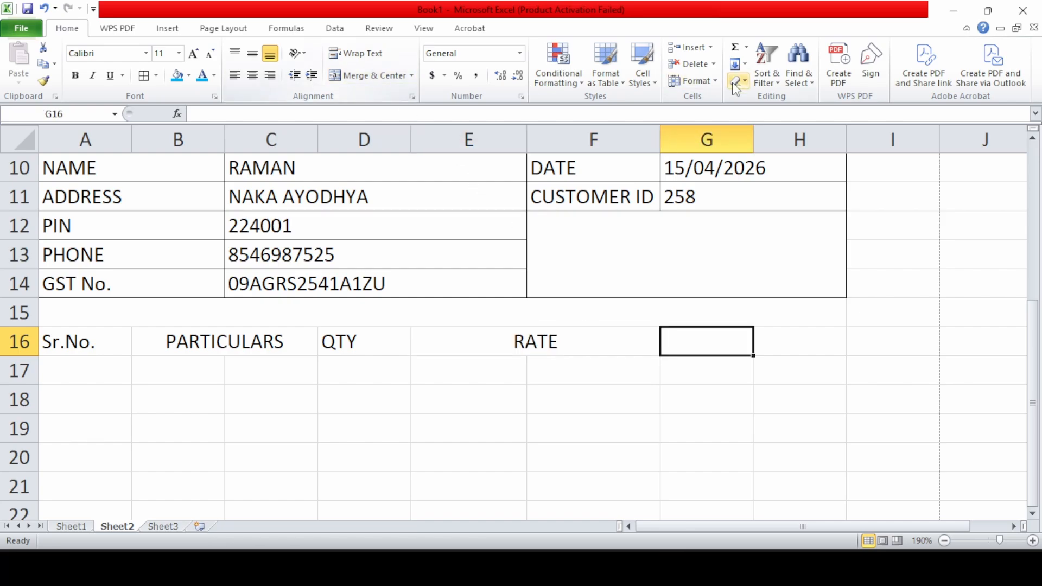
# Add the AMOUNT heading merged and centred across G16:H16
pyautogui.moveTo(704, 331); pyautogui.dragTo(770, 337)
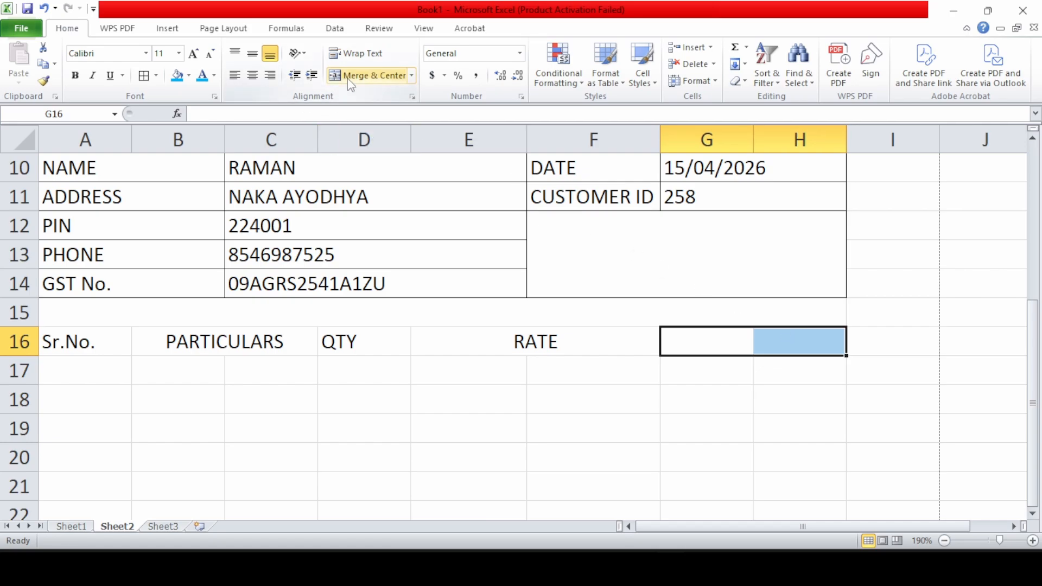
pyautogui.click(370, 76)
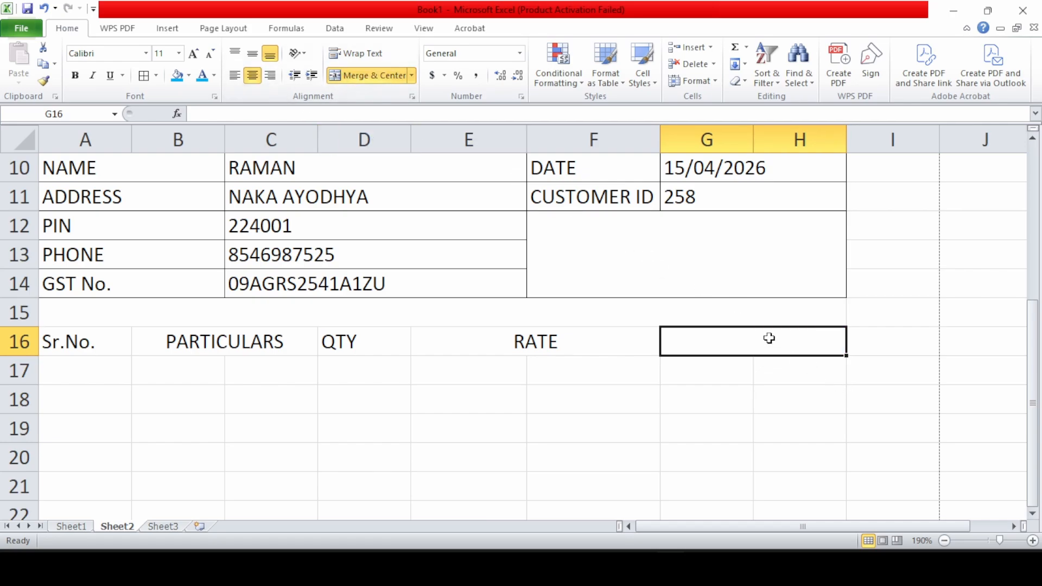
pyautogui.write('AMOUNT')
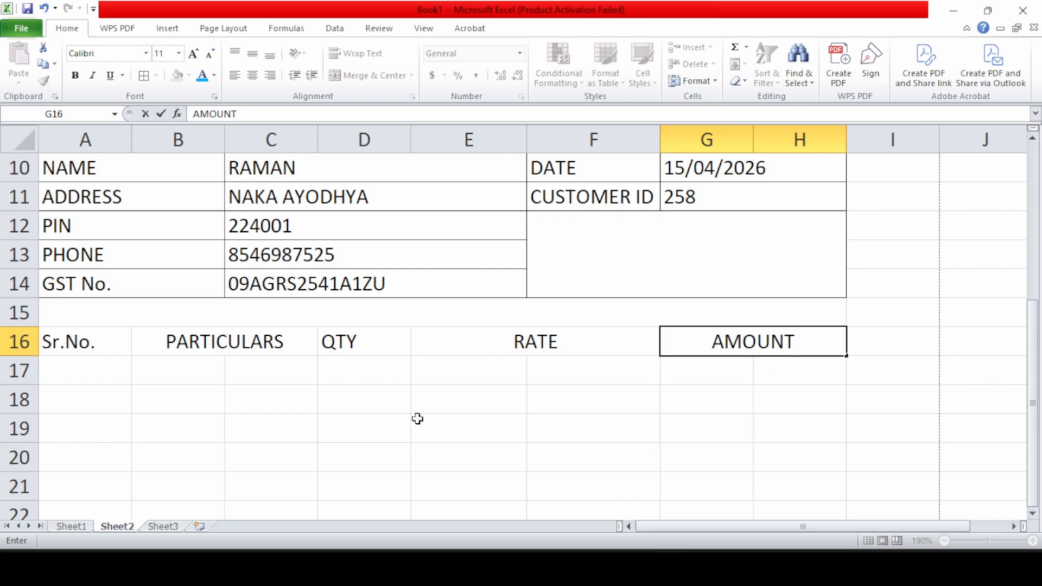
pyautogui.click(195, 342)
pyautogui.moveTo(194, 362); pyautogui.dragTo(227, 378)
# Fill serial numbers 1 to 15 down A17:A31 starting from 1 and 2
pyautogui.click(91, 366)
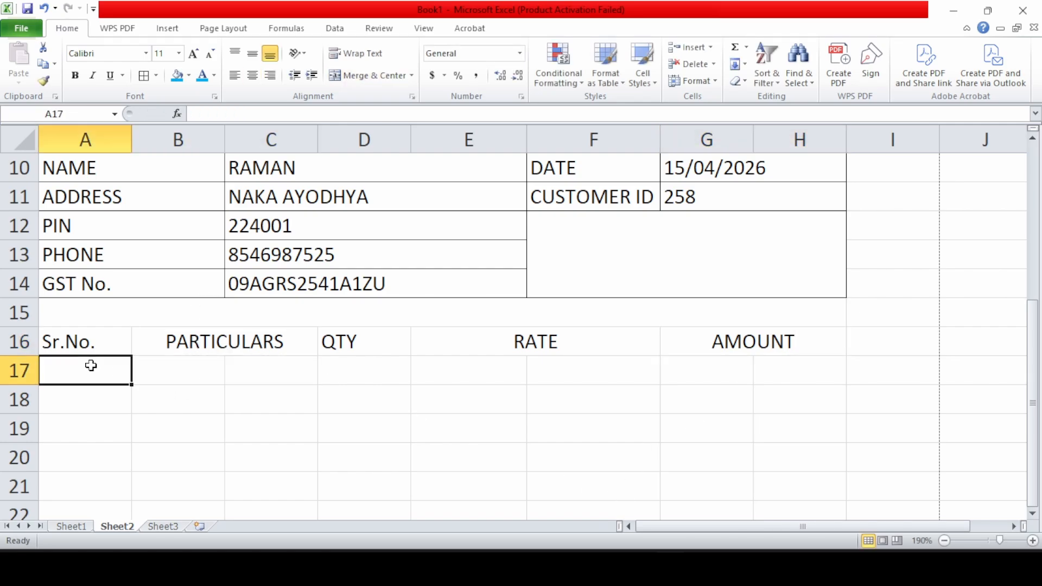
pyautogui.write('1')
pyautogui.press('Return')
pyautogui.write('2')
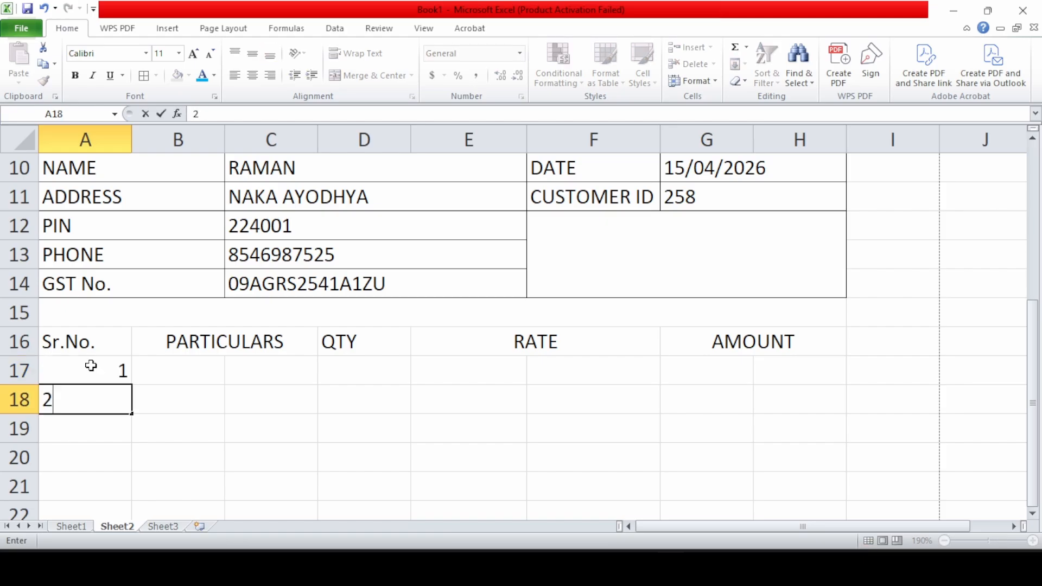
pyautogui.press('Return')
pyautogui.click(85, 368)
pyautogui.moveTo(85, 369); pyautogui.dragTo(140, 364)
pyautogui.scroll(6, 137, 370)
pyautogui.scroll(-3, 137, 369)
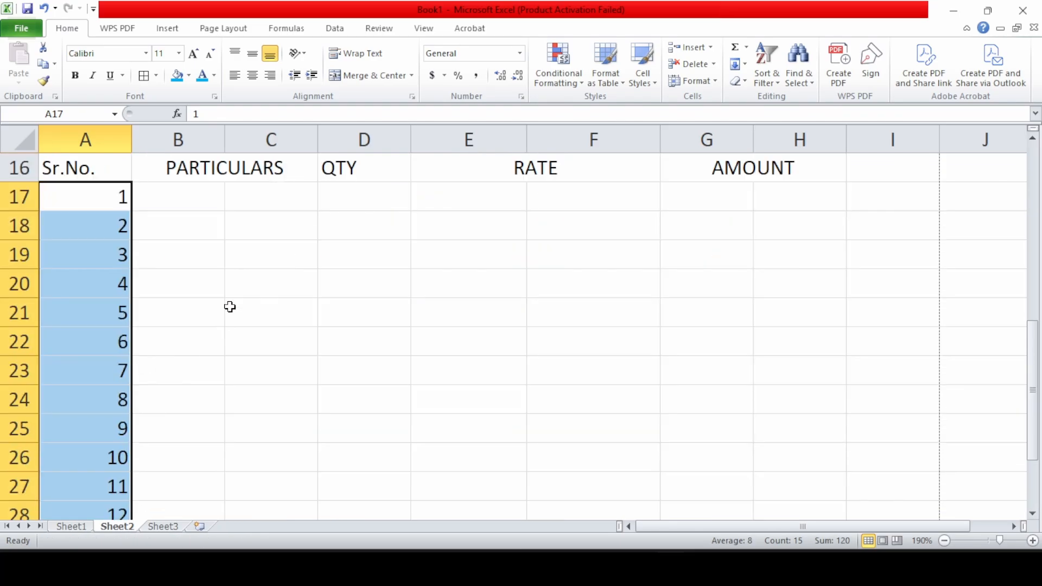
# Merge columns B and C across each item row for PARTICULARS
pyautogui.moveTo(196, 202); pyautogui.dragTo(281, 451)
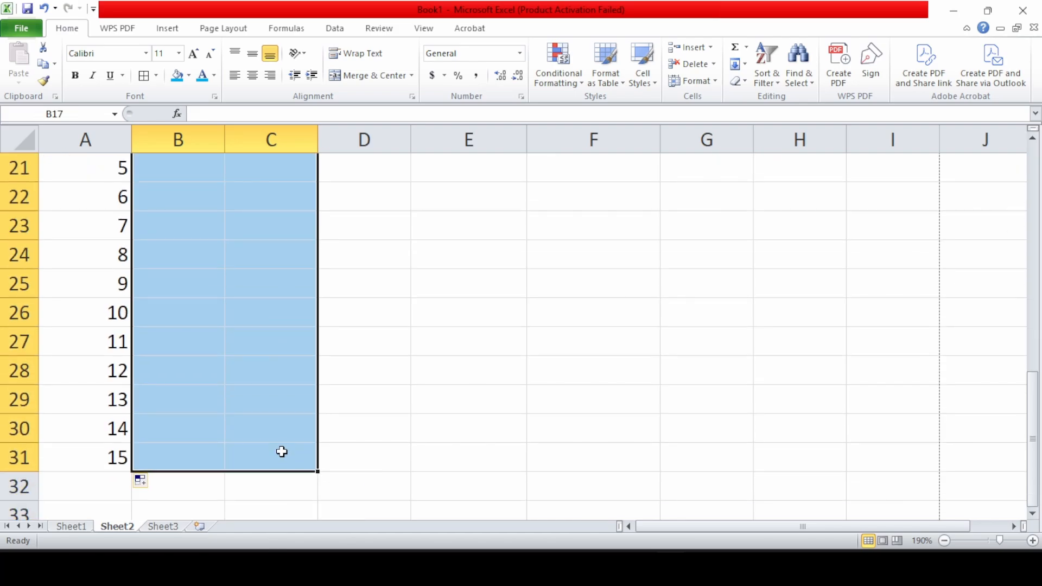
pyautogui.click(412, 76)
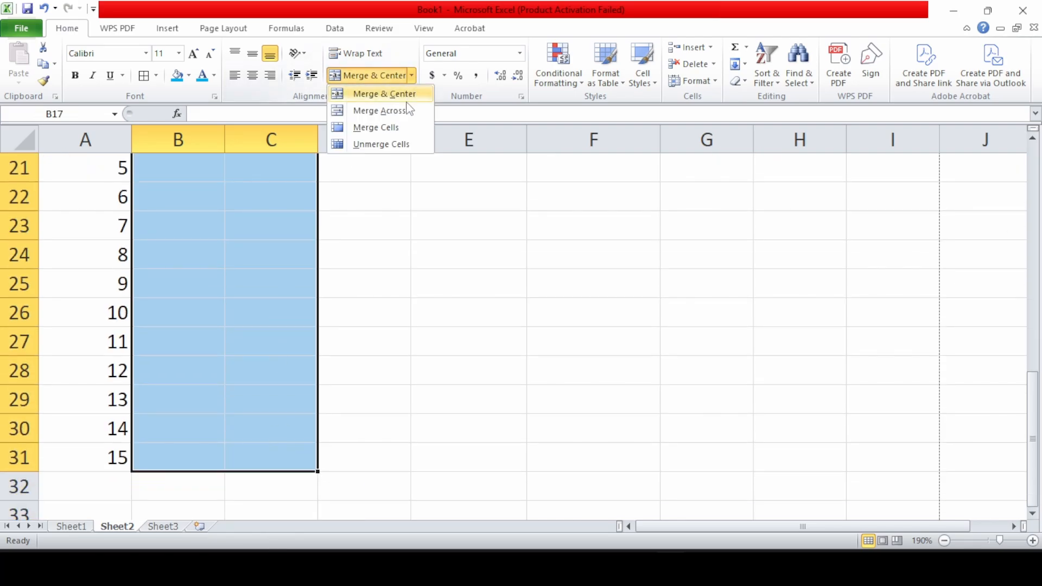
pyautogui.click(407, 116)
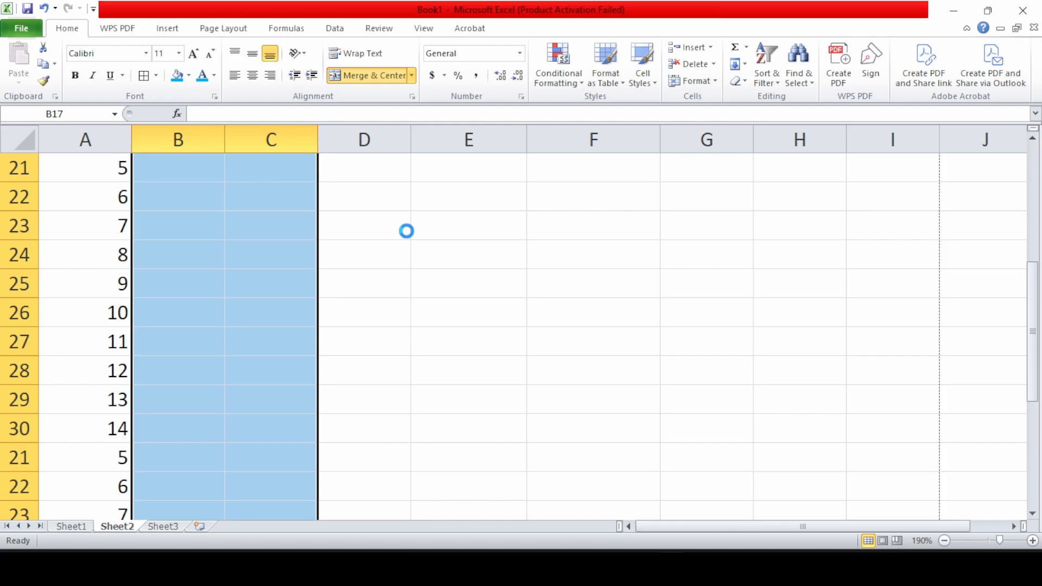
pyautogui.scroll(7, 205, 224)
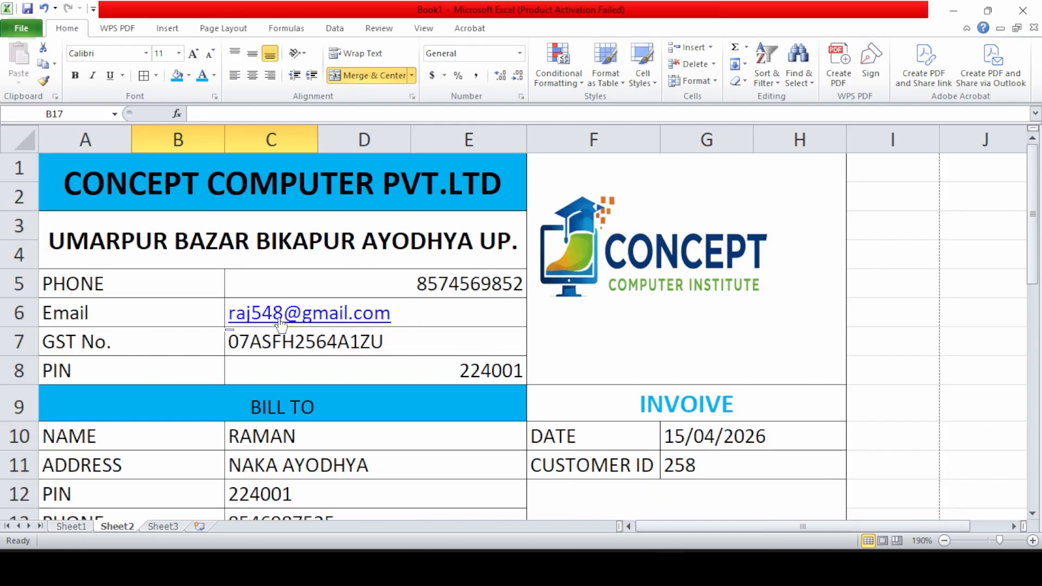
pyautogui.scroll(-6, 281, 324)
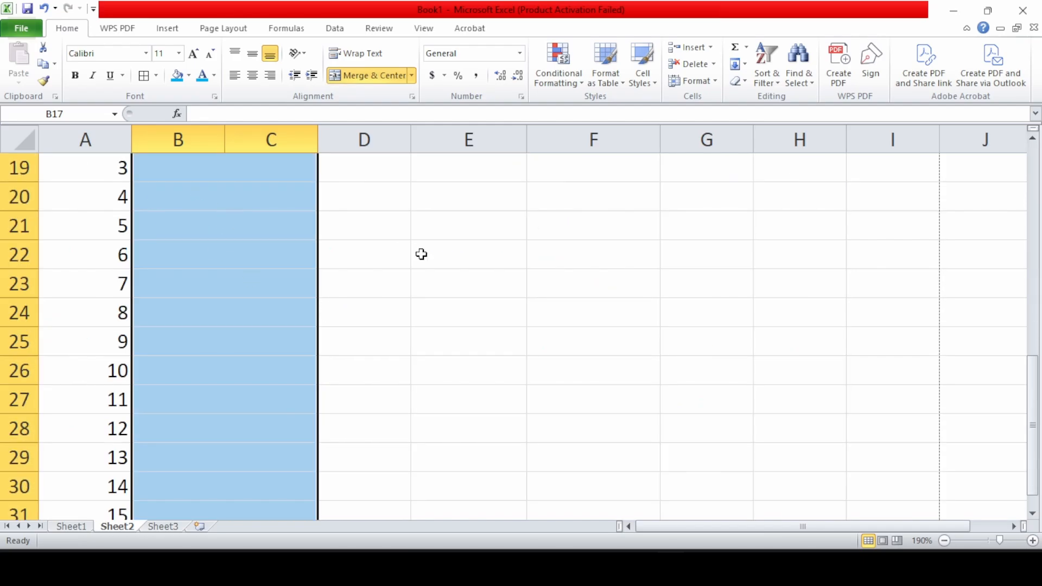
pyautogui.scroll(1, 421, 254)
# Merge E:F and G:H across each item row for RATE and AMOUNT
pyautogui.moveTo(459, 193); pyautogui.dragTo(560, 488)
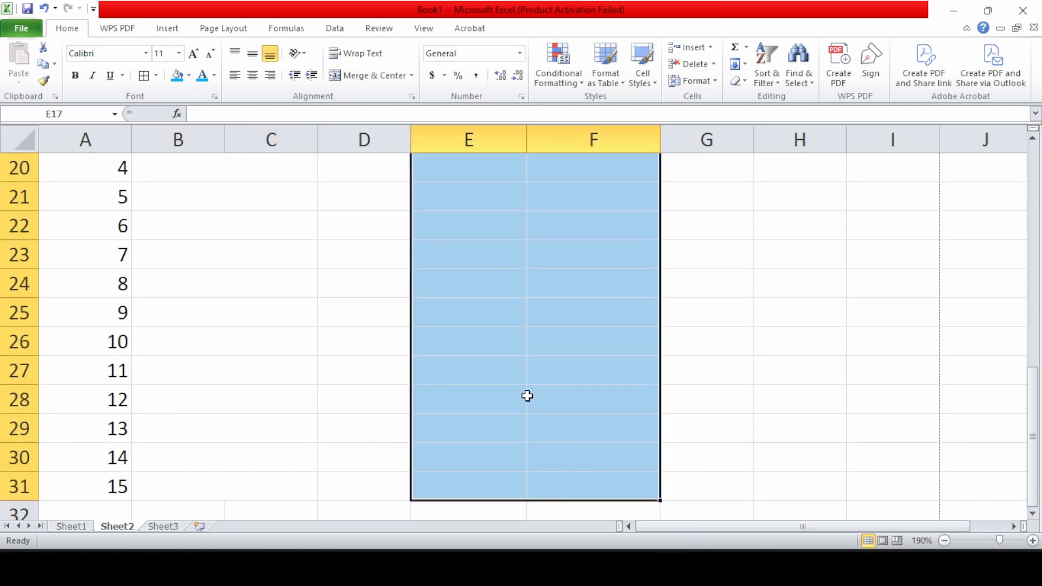
pyautogui.click(412, 75)
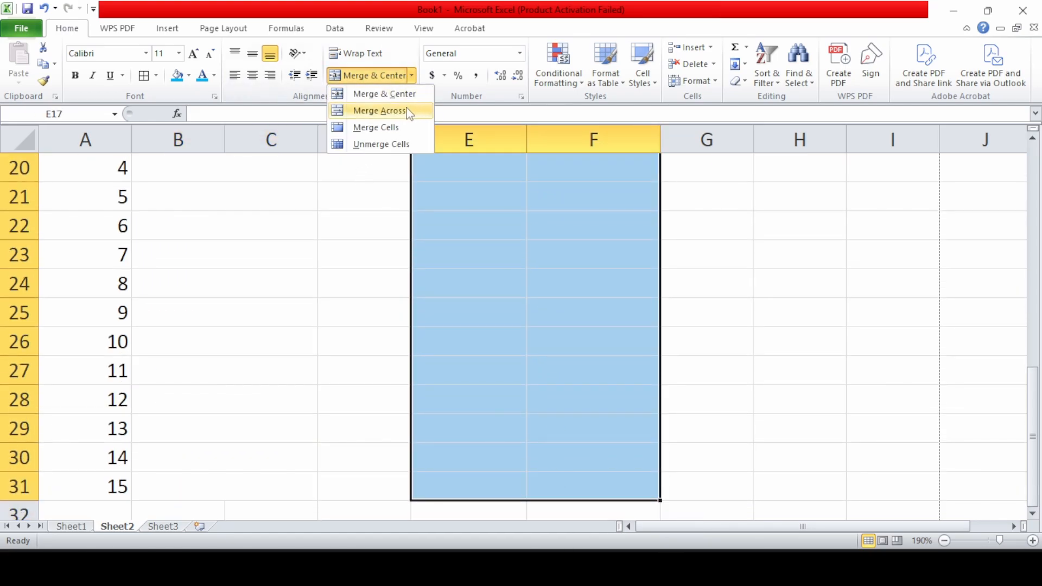
pyautogui.click(380, 110)
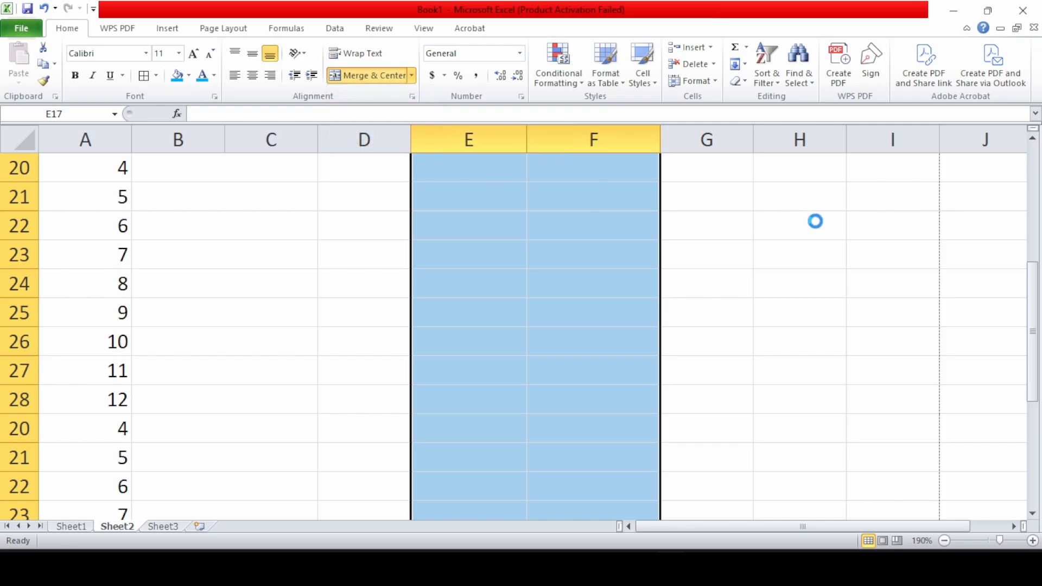
pyautogui.moveTo(722, 250); pyautogui.dragTo(798, 464)
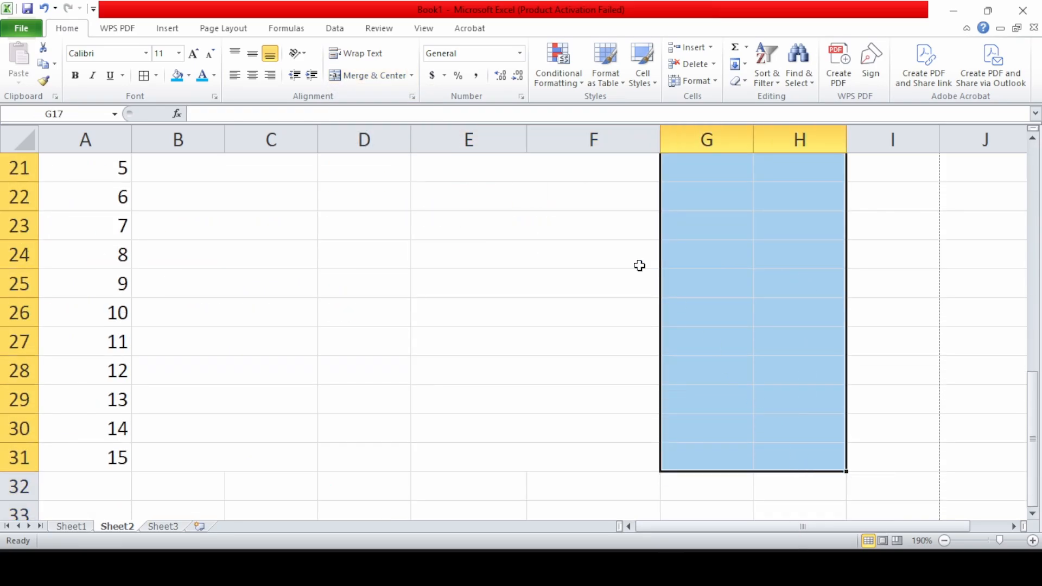
pyautogui.click(413, 75)
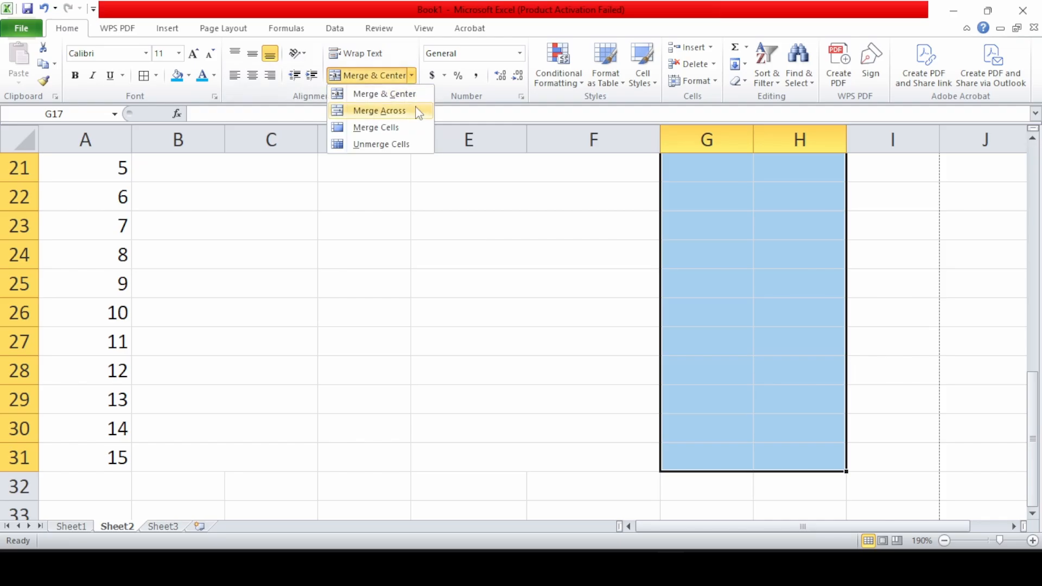
pyautogui.click(396, 110)
pyautogui.scroll(-6, 569, 243)
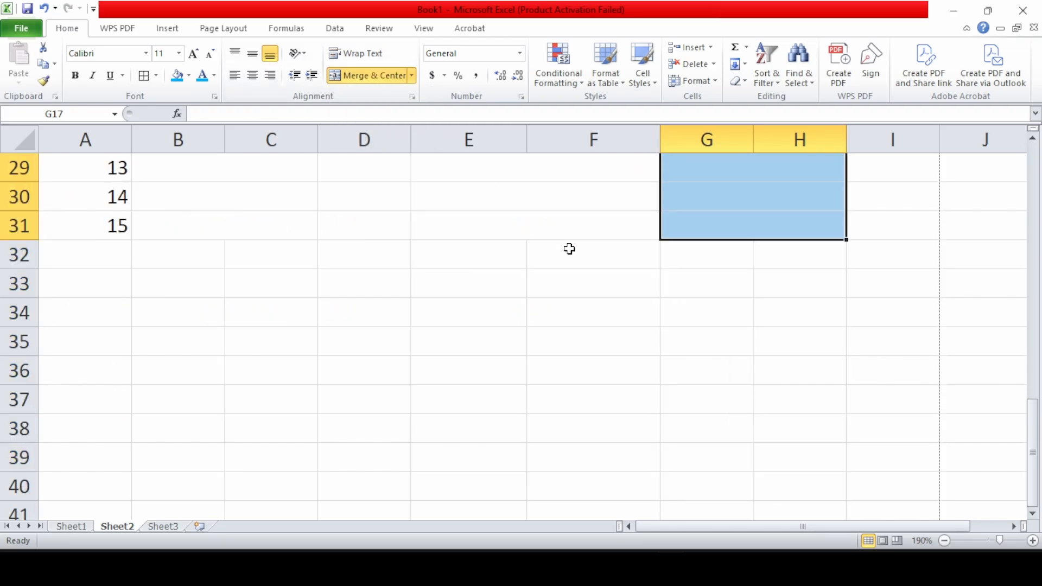
pyautogui.moveTo(480, 259); pyautogui.dragTo(543, 261)
pyautogui.scroll(6, 543, 261)
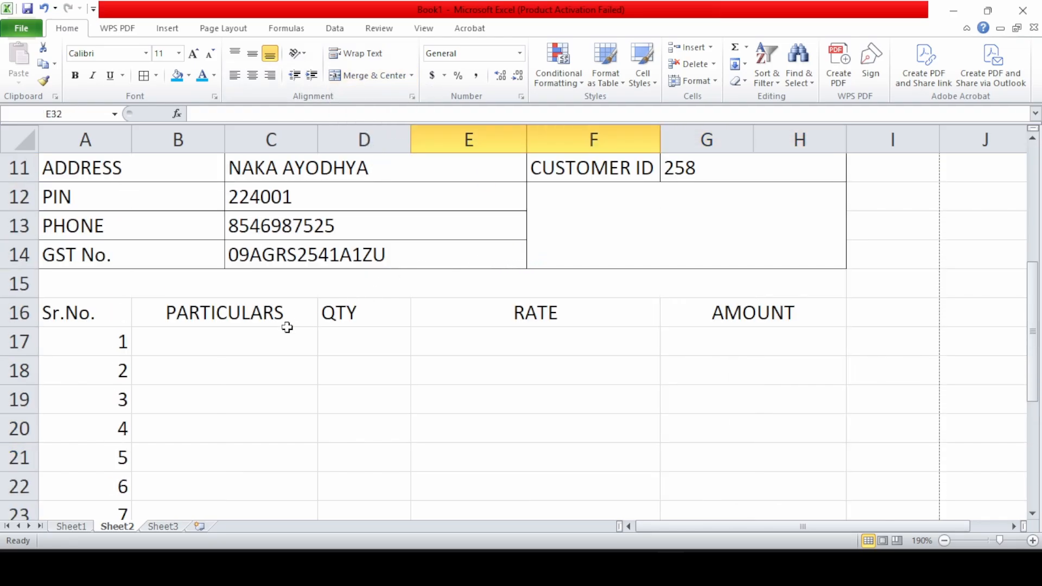
# Enter CPU, PROCESSOR, RAM, SSD and HDD as the first five items from B17
pyautogui.click(255, 339)
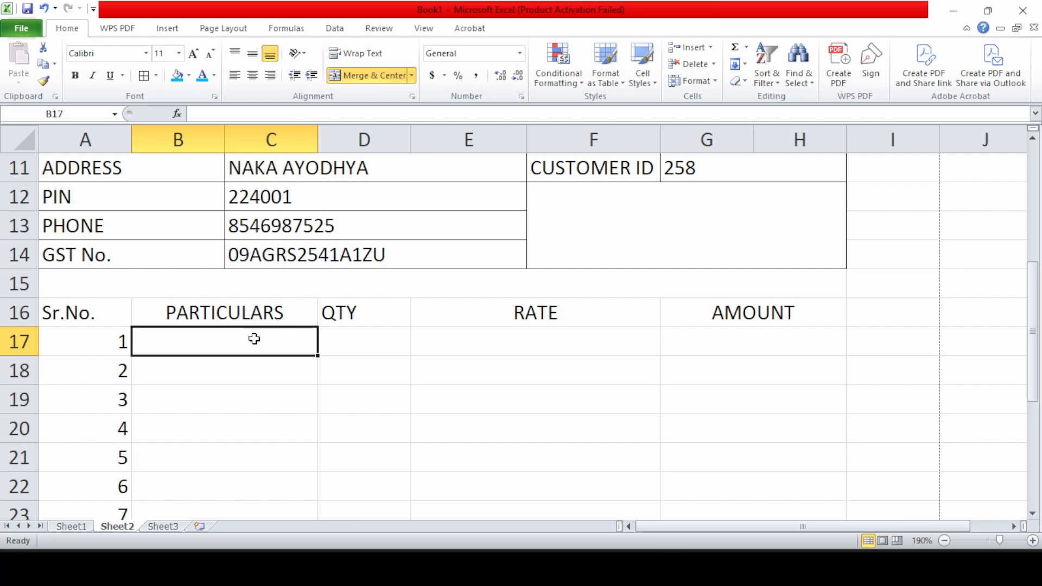
pyautogui.write('CPU')
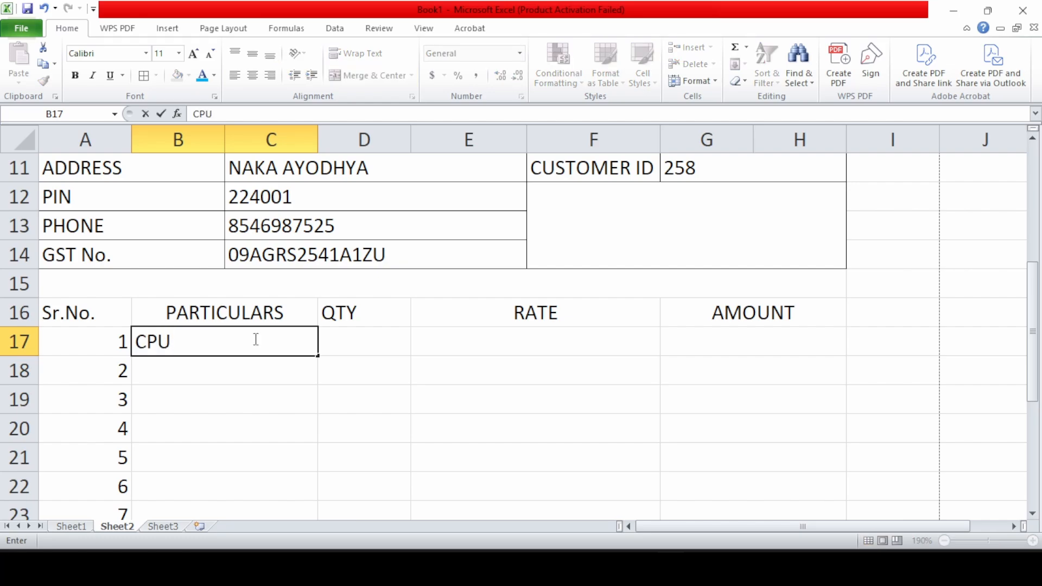
pyautogui.press('Return')
pyautogui.write('PROCESSOR')
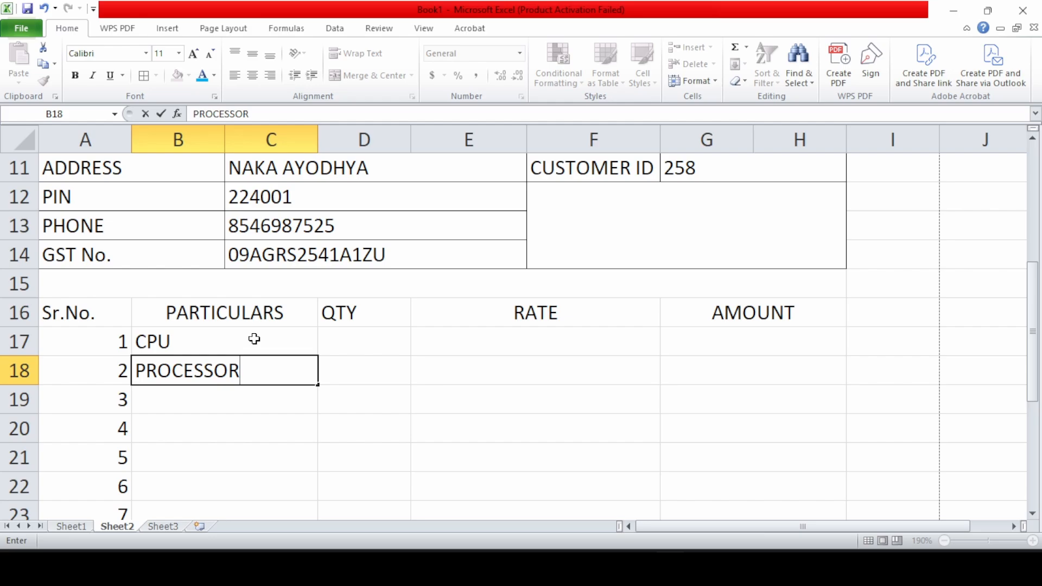
pyautogui.press('Return')
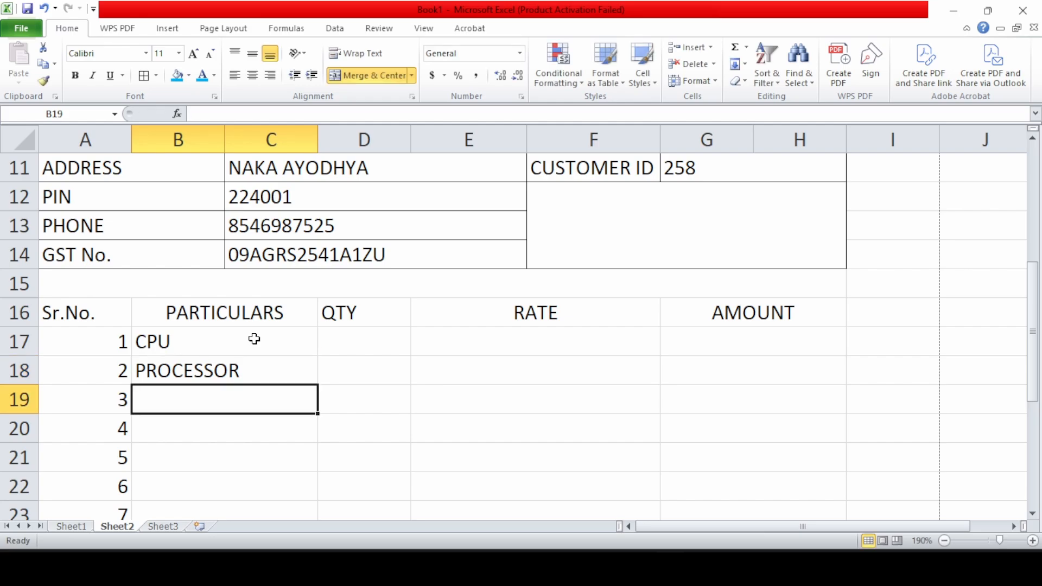
pyautogui.write('RAM')
pyautogui.press('Return')
pyautogui.write('SSD')
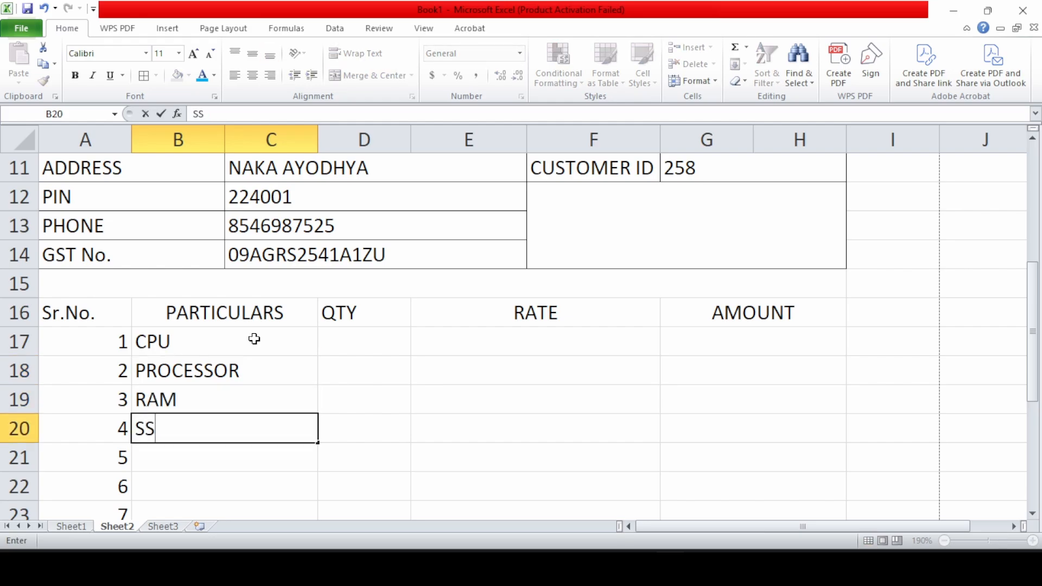
pyautogui.press('Return')
pyautogui.write('HDD')
pyautogui.press('Return')
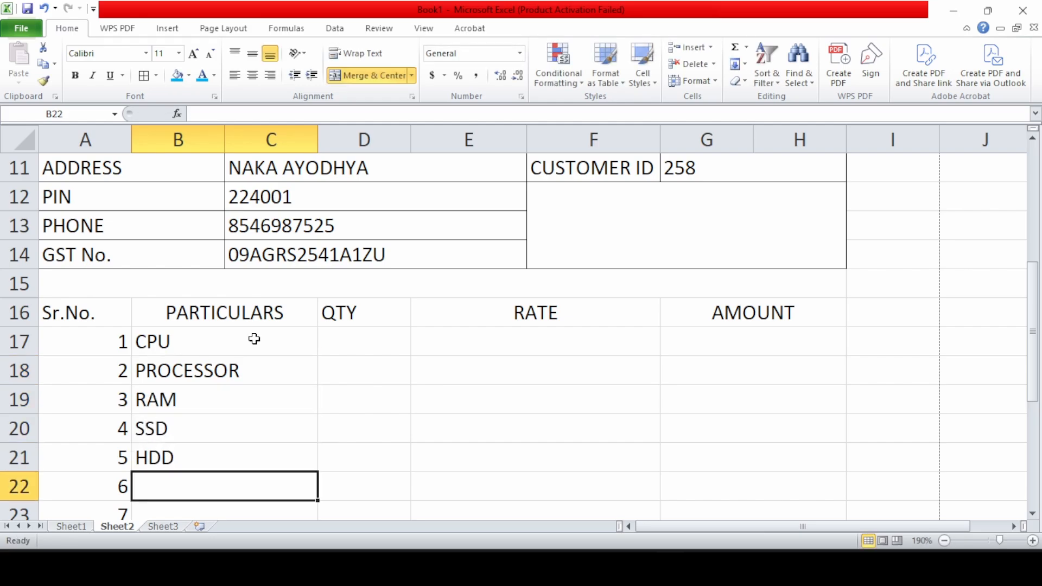
# Continue the items with MONITOR, KEYBOARD, MOUSE, CCTV, BGA CABLE and LAN CABLE
pyautogui.write('MON')
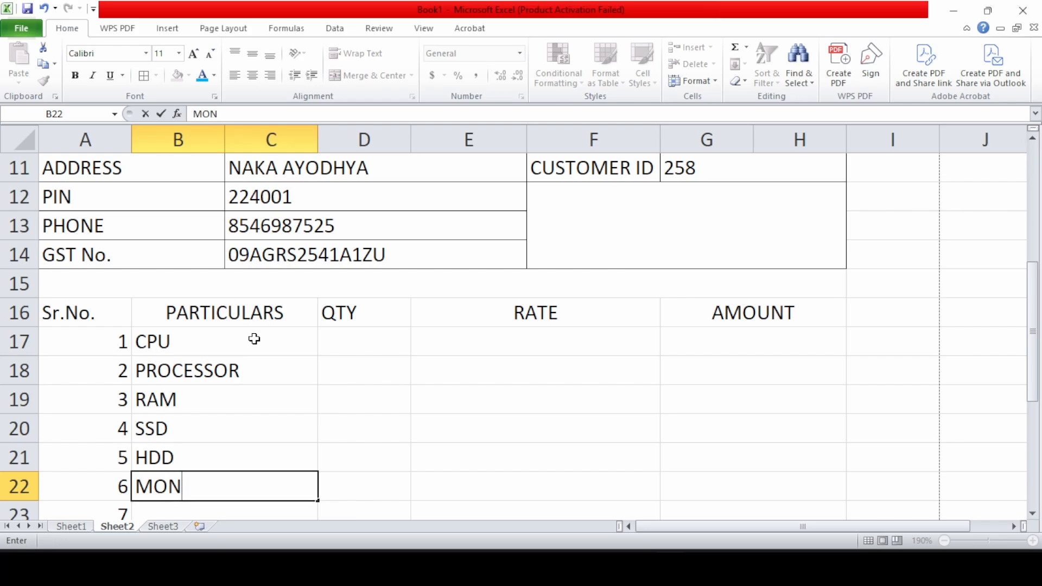
pyautogui.write('ITOR')
pyautogui.press('Return')
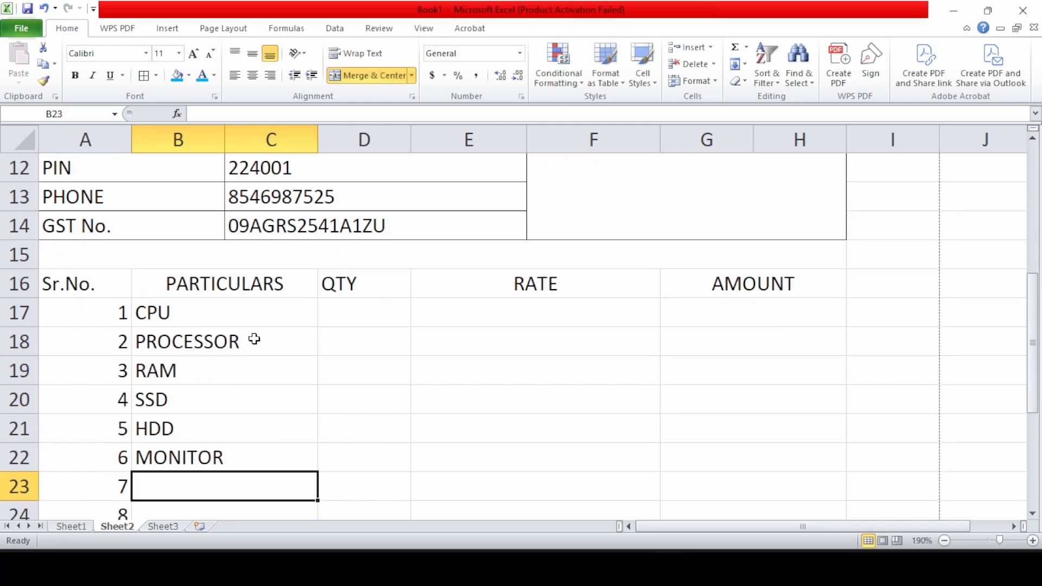
pyautogui.write('KEYBOARD')
pyautogui.press('Return')
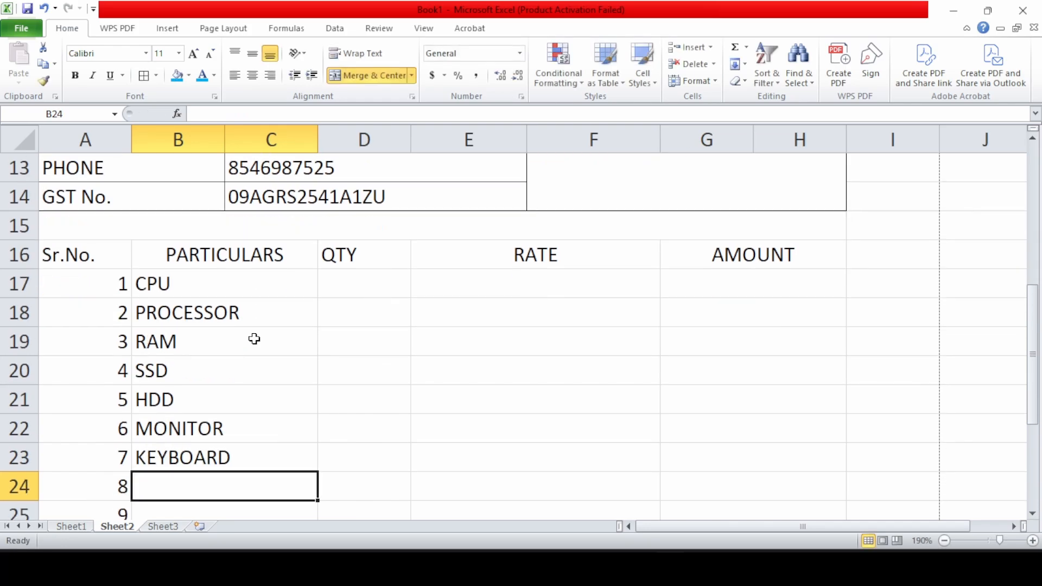
pyautogui.write('MOUSE')
pyautogui.press('Return')
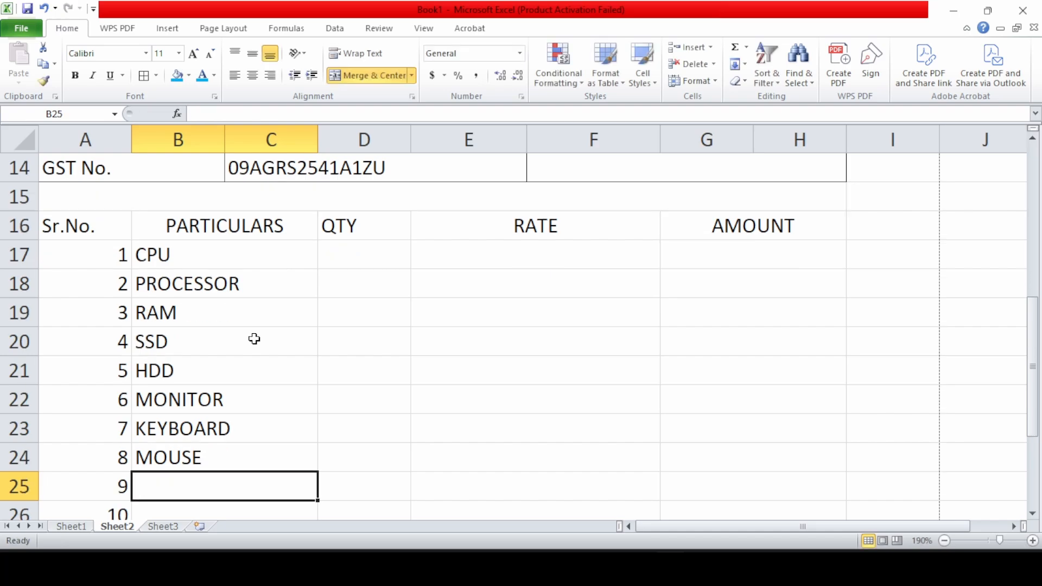
pyautogui.write('CCT')
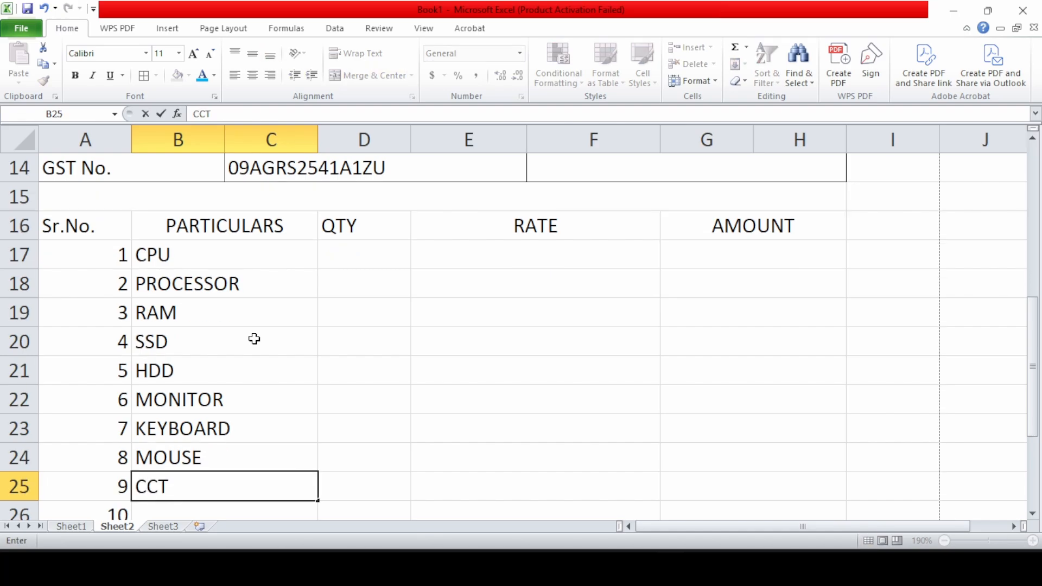
pyautogui.write('V')
pyautogui.press('Return')
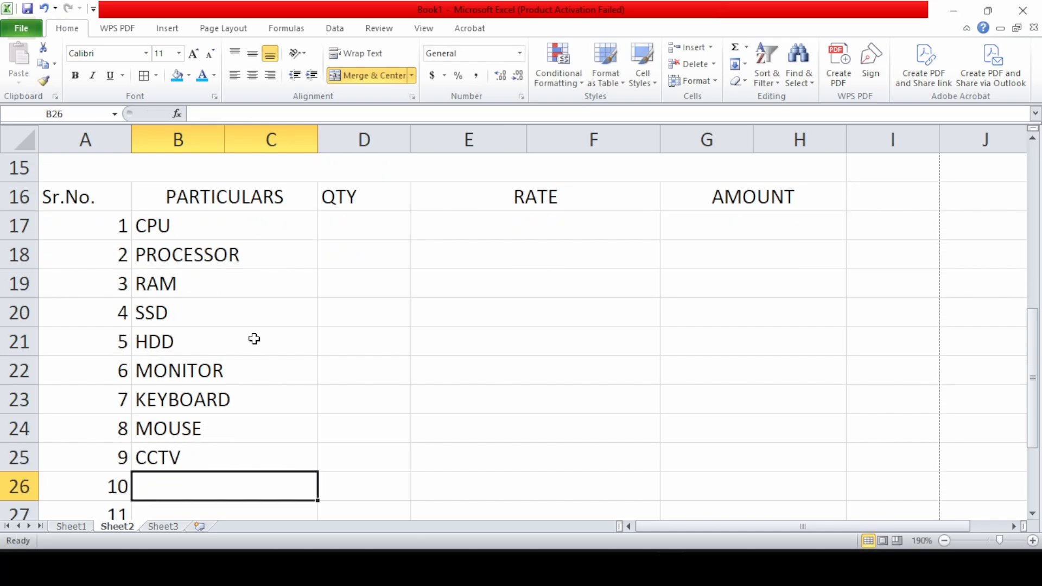
pyautogui.write('BGA CABLE')
pyautogui.press('Return')
pyautogui.write('LAN CA')
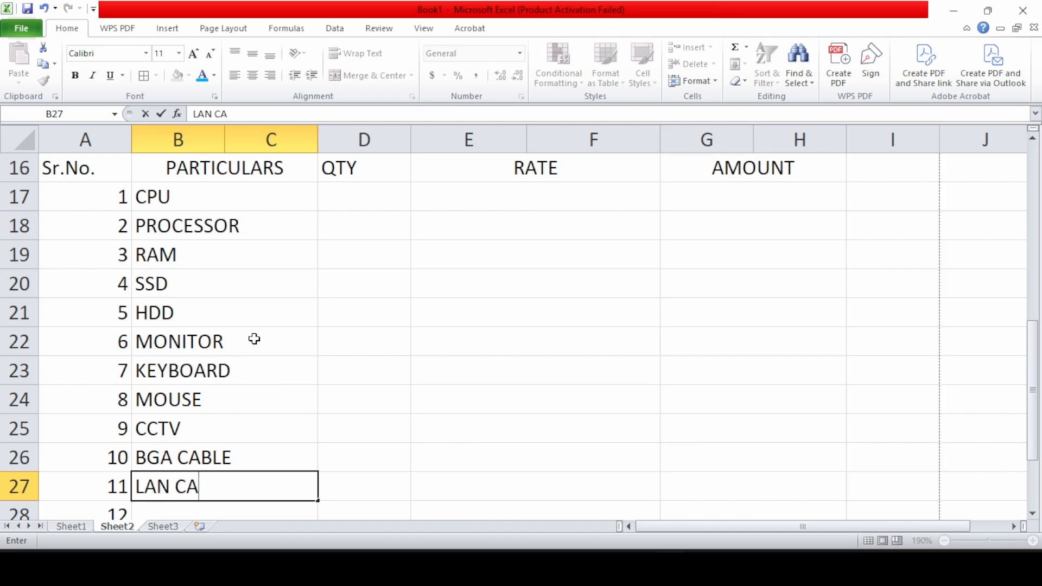
pyautogui.write('BLE')
pyautogui.press('Return')
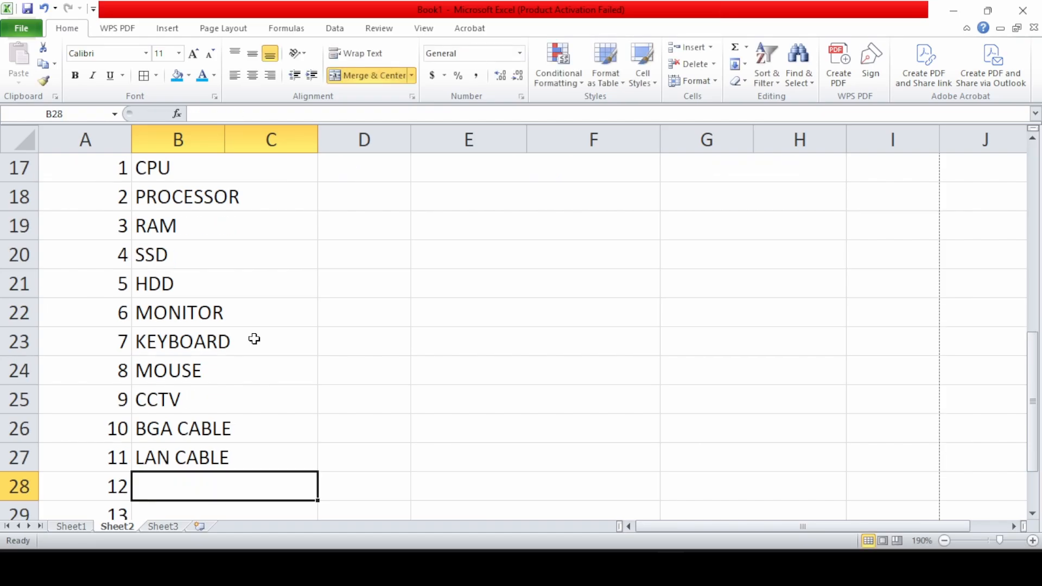
pyautogui.scroll(3, 284, 338)
# Enter quantities 25, 22, 60, 50 and 30 for CPU, PROCESSOR, RAM, SSD and HDD
pyautogui.click(373, 433)
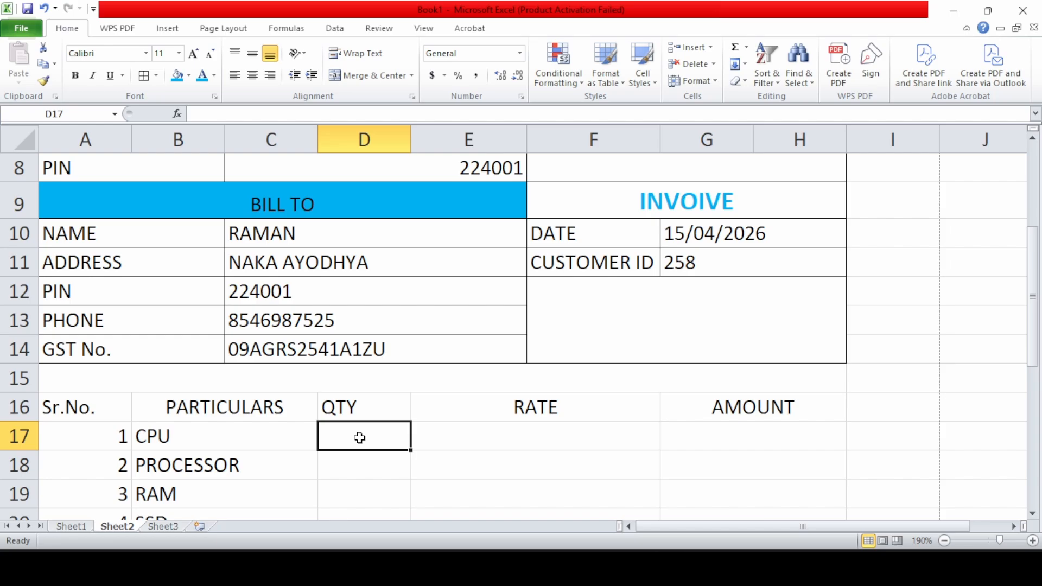
pyautogui.write('25')
pyautogui.press('Return')
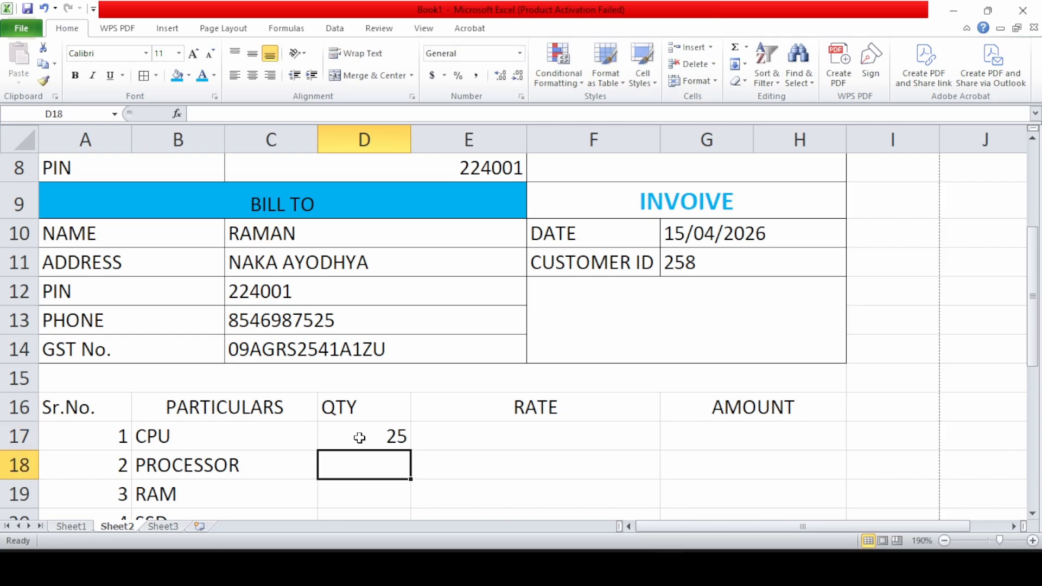
pyautogui.write('22')
pyautogui.press('Return')
pyautogui.write('60')
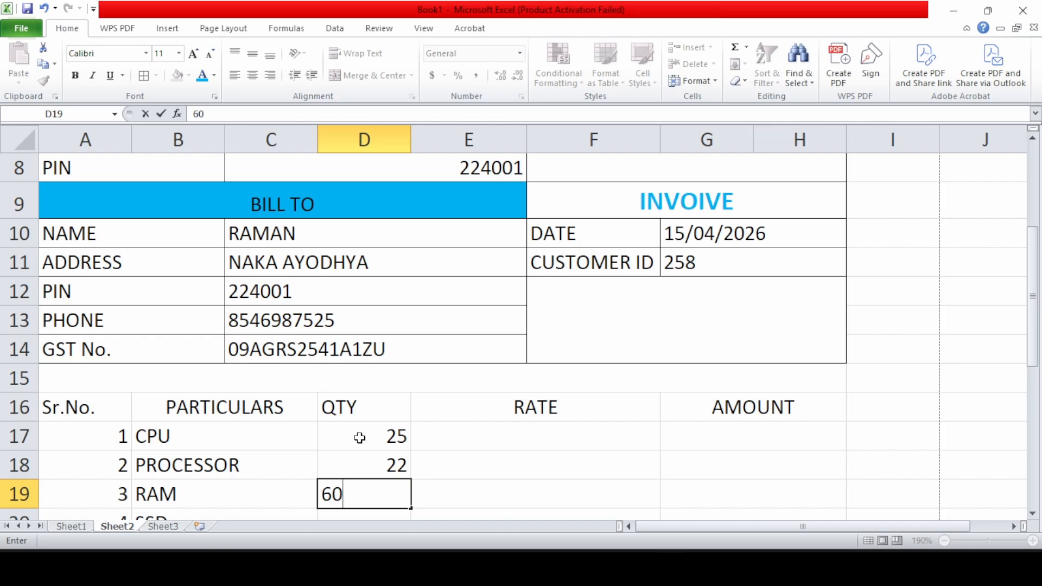
pyautogui.press('Return')
pyautogui.write('50')
pyautogui.press('Return')
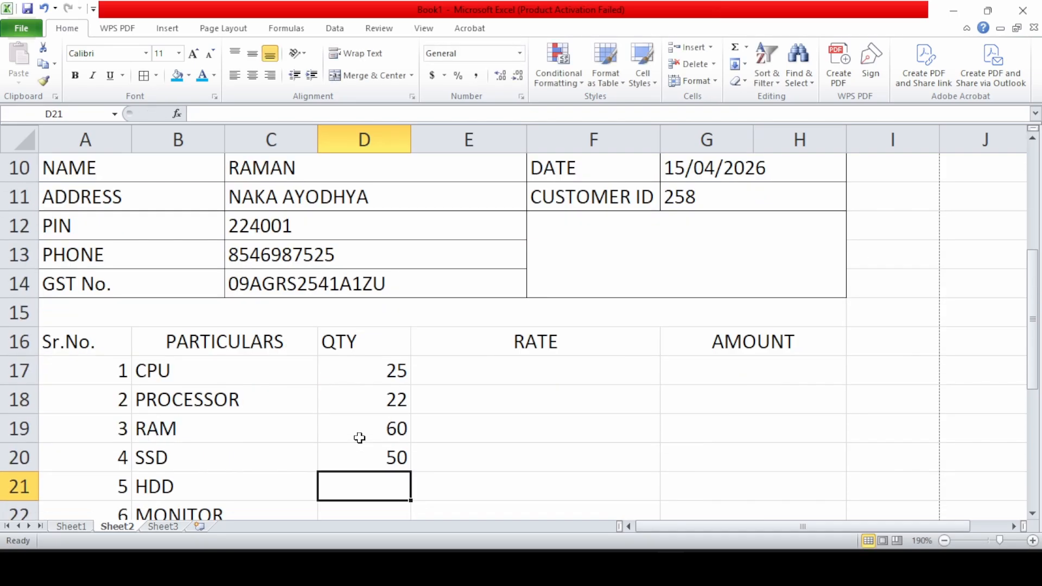
pyautogui.write('30')
pyautogui.press('Return')
# Enter quantities 26, 32, 12, 25, 10 and 12 for MONITOR through LAN CABLE, clearing a stray entry
pyautogui.write('26')
pyautogui.press('Return')
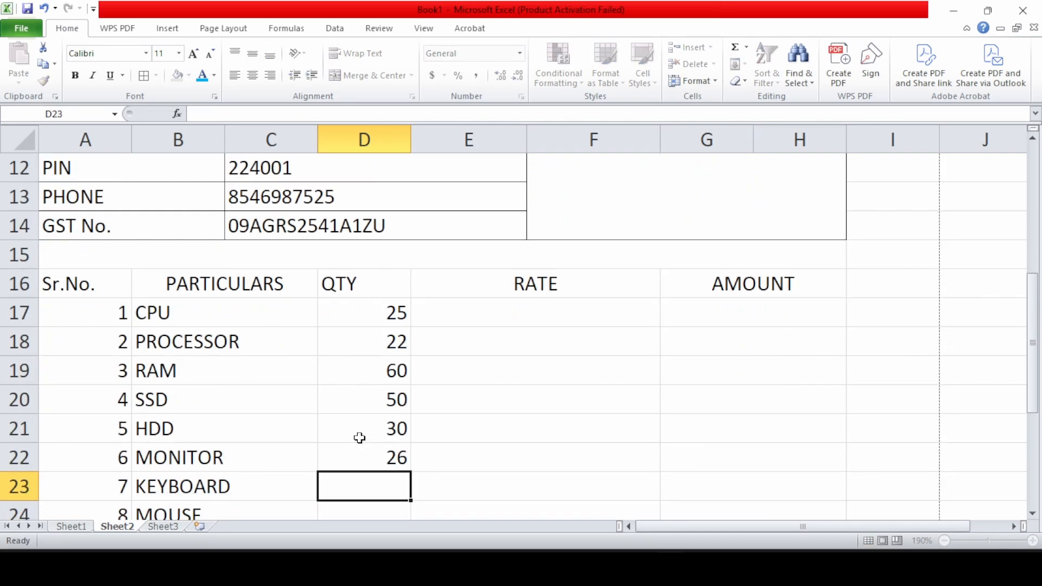
pyautogui.write('32')
pyautogui.press('Return')
pyautogui.write('12')
pyautogui.press('Return')
pyautogui.write('25')
pyautogui.press('Return')
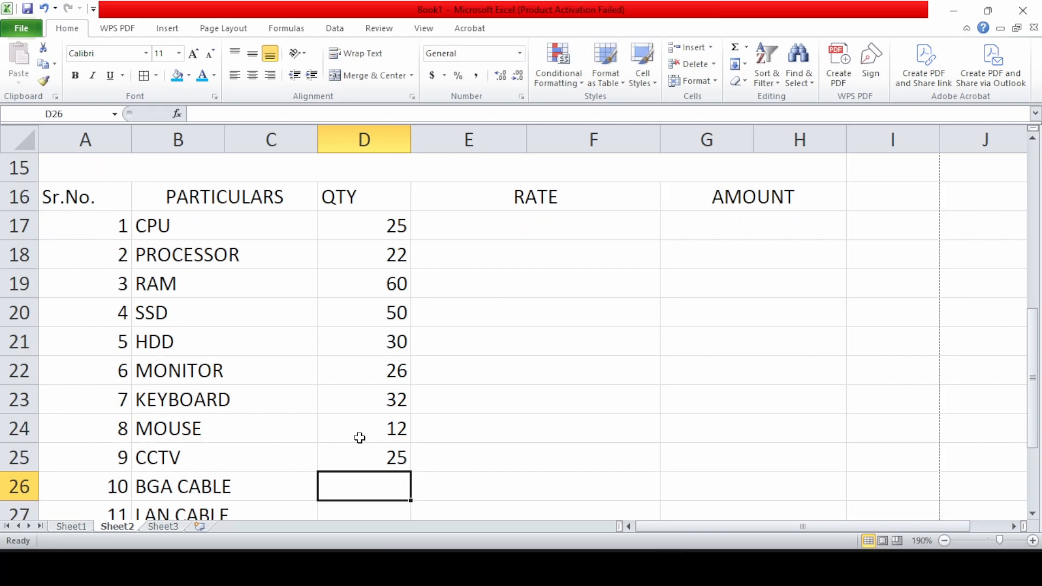
pyautogui.write('10')
pyautogui.press('Return')
pyautogui.write('12')
pyautogui.press('Return')
pyautogui.write('18')
pyautogui.press('BackSpace')
pyautogui.press('BackSpace')
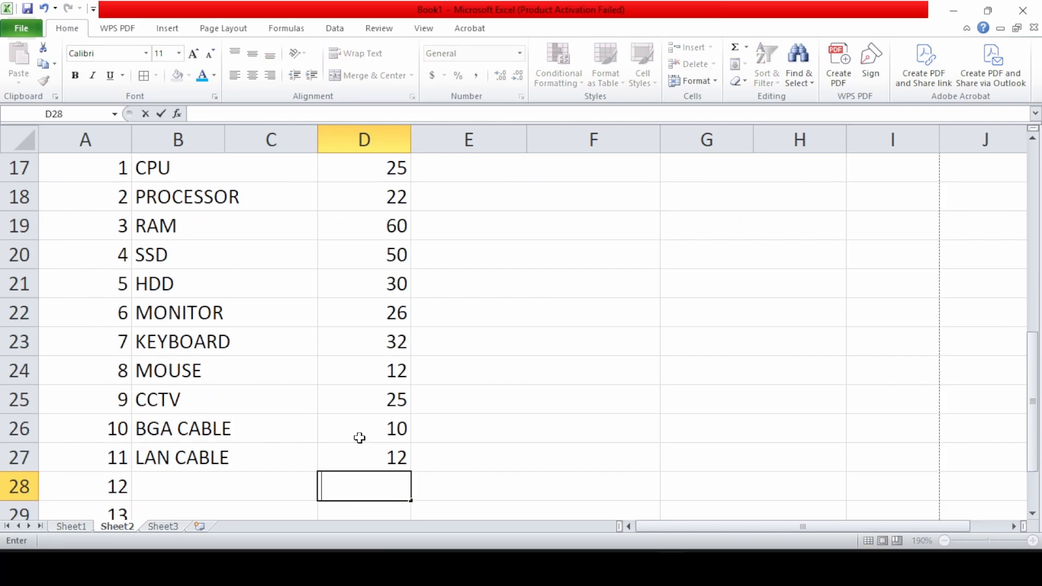
pyautogui.scroll(4, 360, 438)
pyautogui.scroll(-3, 413, 434)
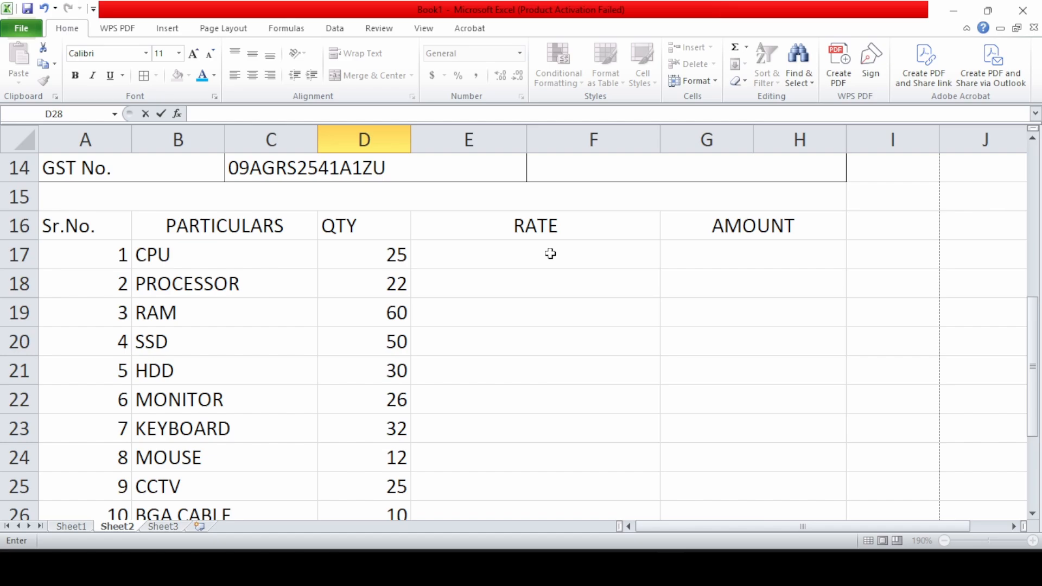
# Enter rates 25000, 10000, 2500, 5500 and 3000 for CPU, PROCESSOR, RAM, SSD and HDD
pyautogui.click(550, 254)
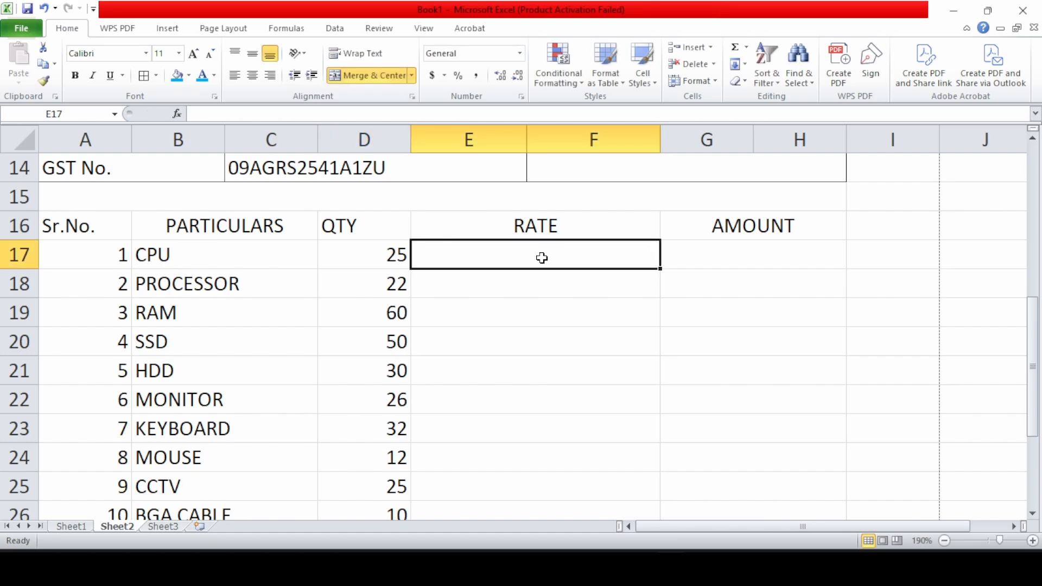
pyautogui.write('2500')
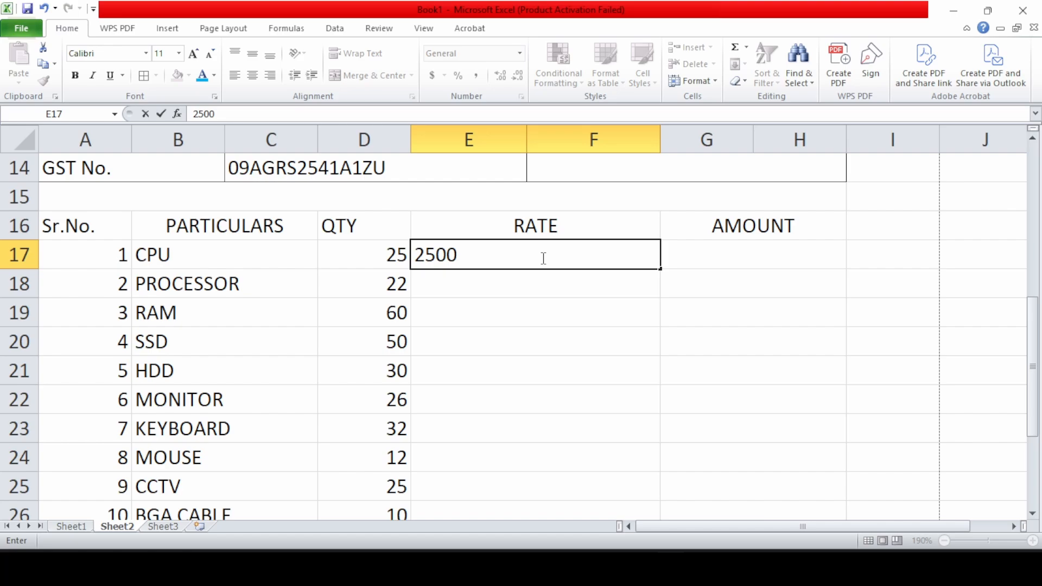
pyautogui.write('0')
pyautogui.press('Return')
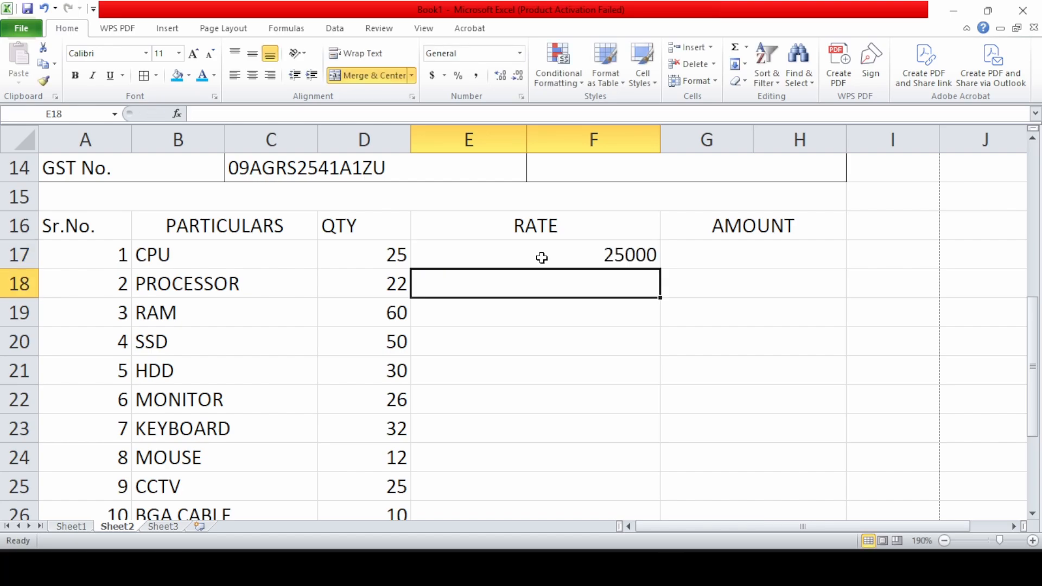
pyautogui.write('10000')
pyautogui.press('Return')
pyautogui.write('25')
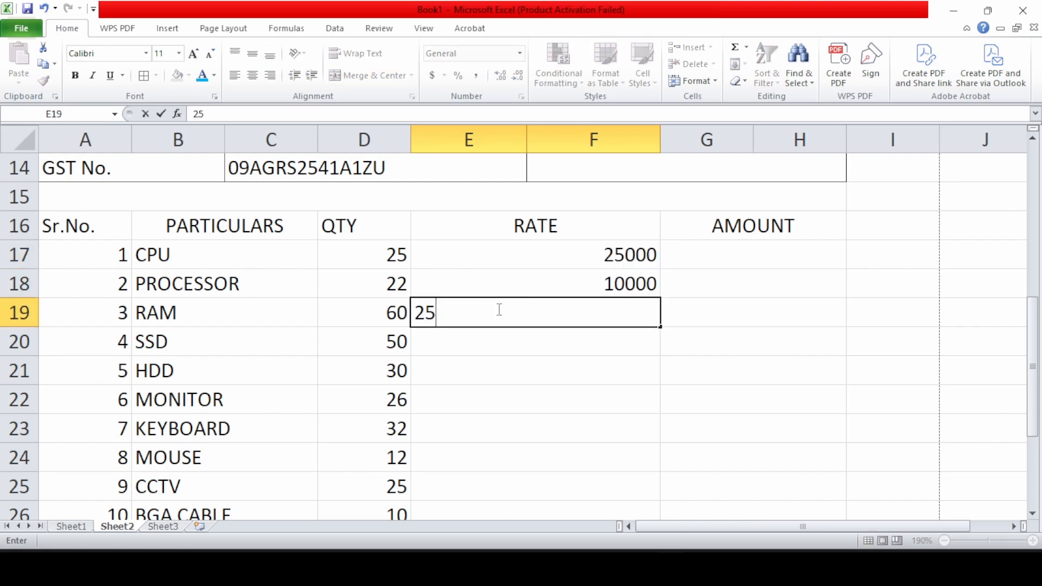
pyautogui.write('00')
pyautogui.press('Return')
pyautogui.write('5500')
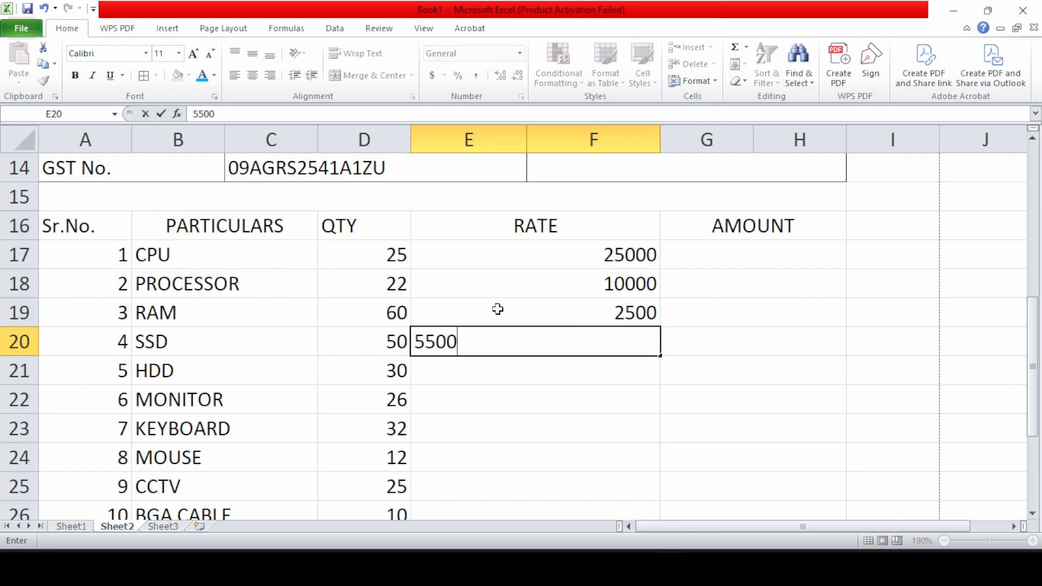
pyautogui.press('Return')
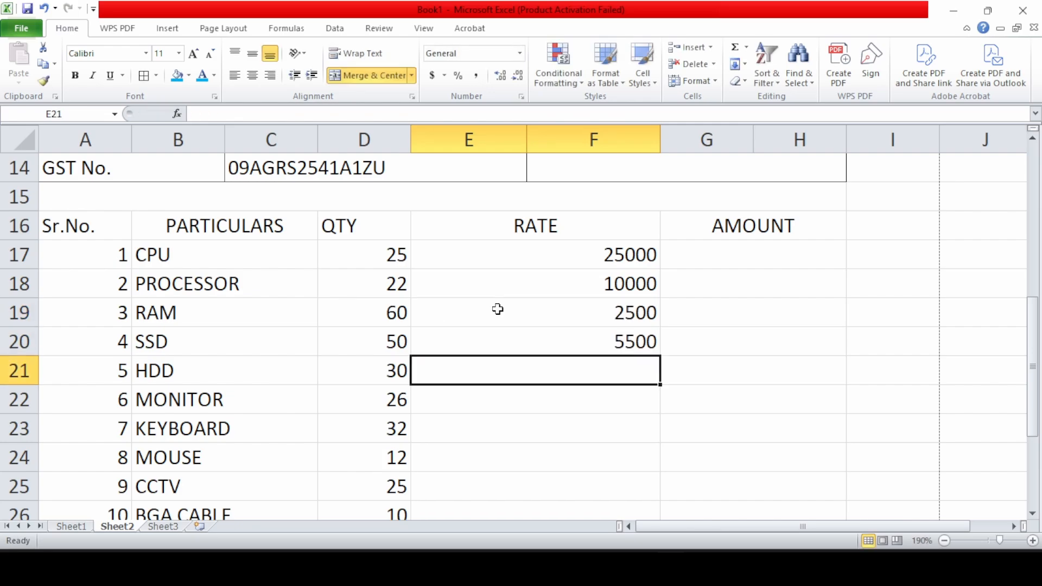
pyautogui.write('3000')
pyautogui.press('Return')
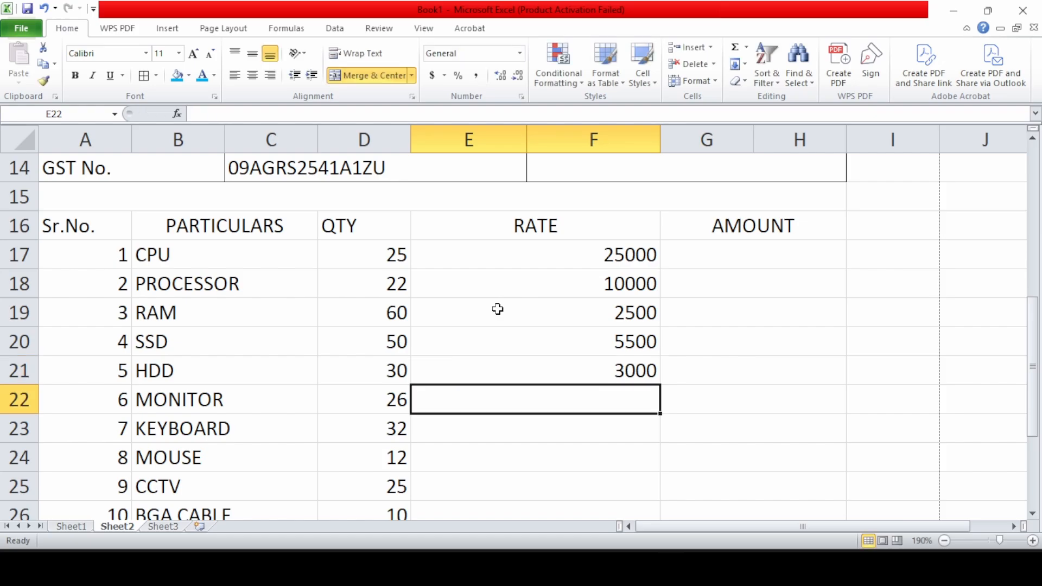
# Enter rates 2800, 200, 100, 3500, 100 and 100 for MONITOR through LAN CABLE
pyautogui.write('2')
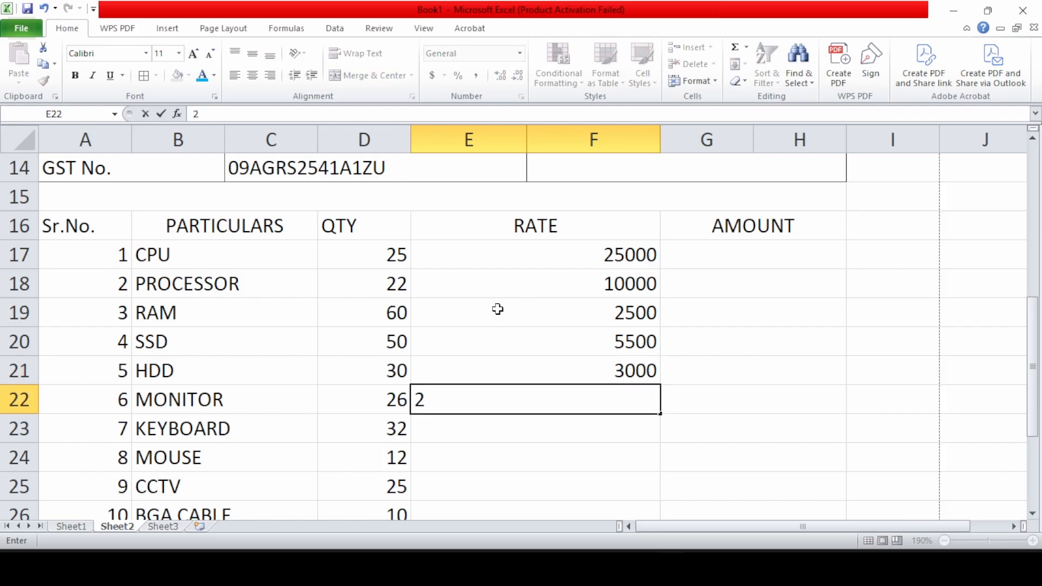
pyautogui.write('800')
pyautogui.press('Return')
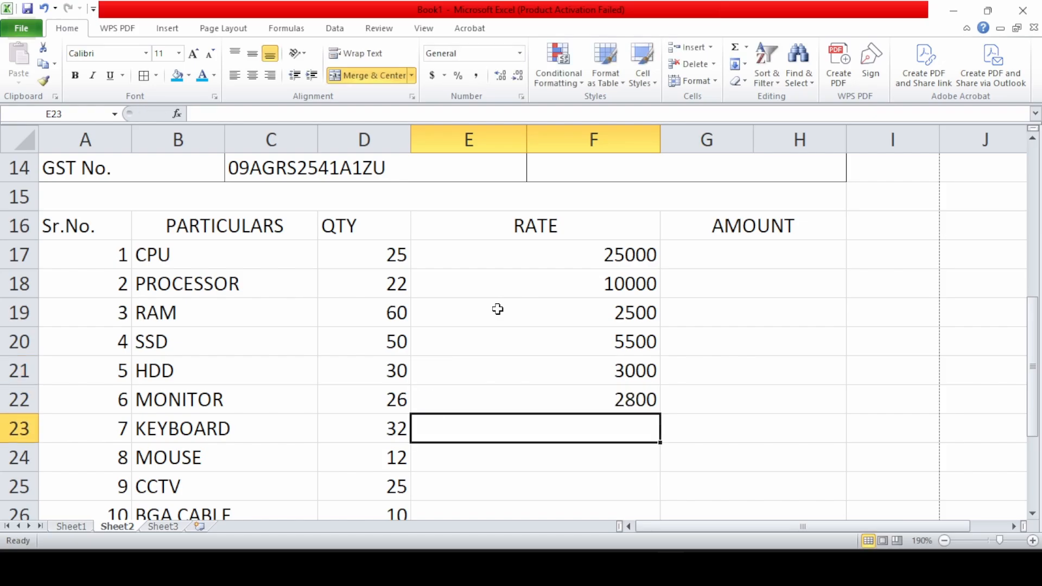
pyautogui.write('200')
pyautogui.press('Return')
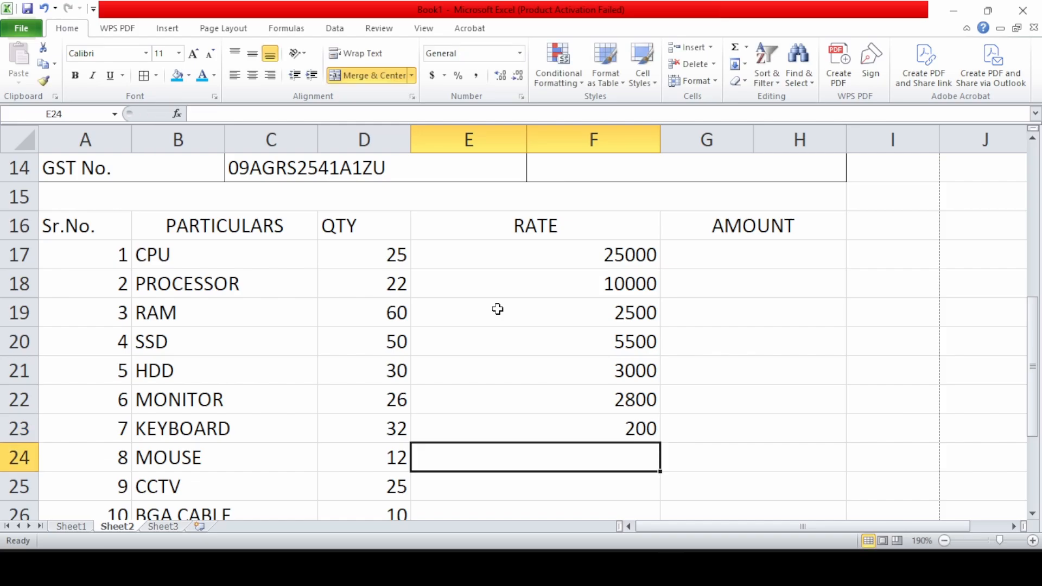
pyautogui.write('100')
pyautogui.press('Return')
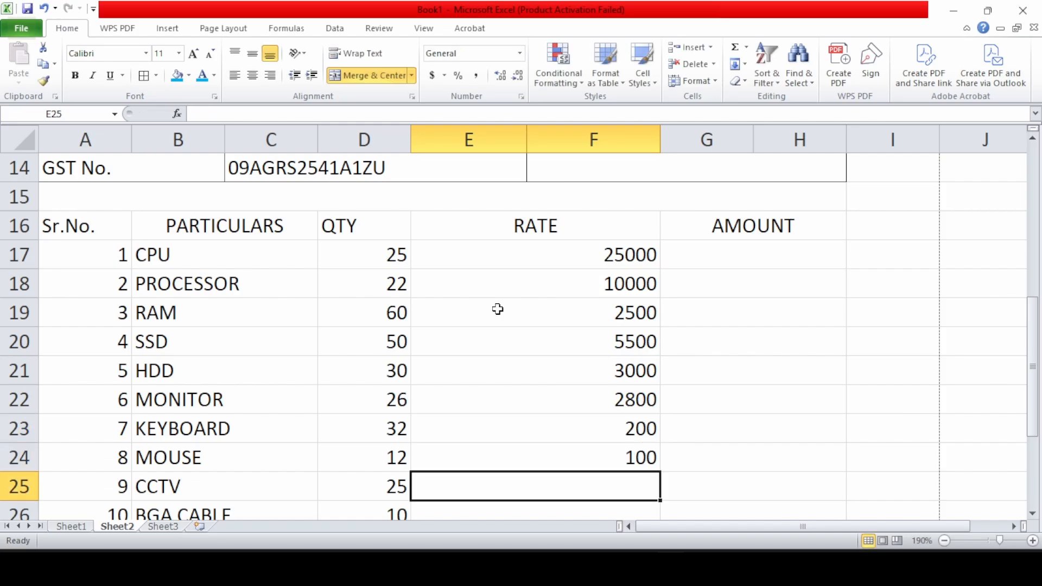
pyautogui.write('35000')
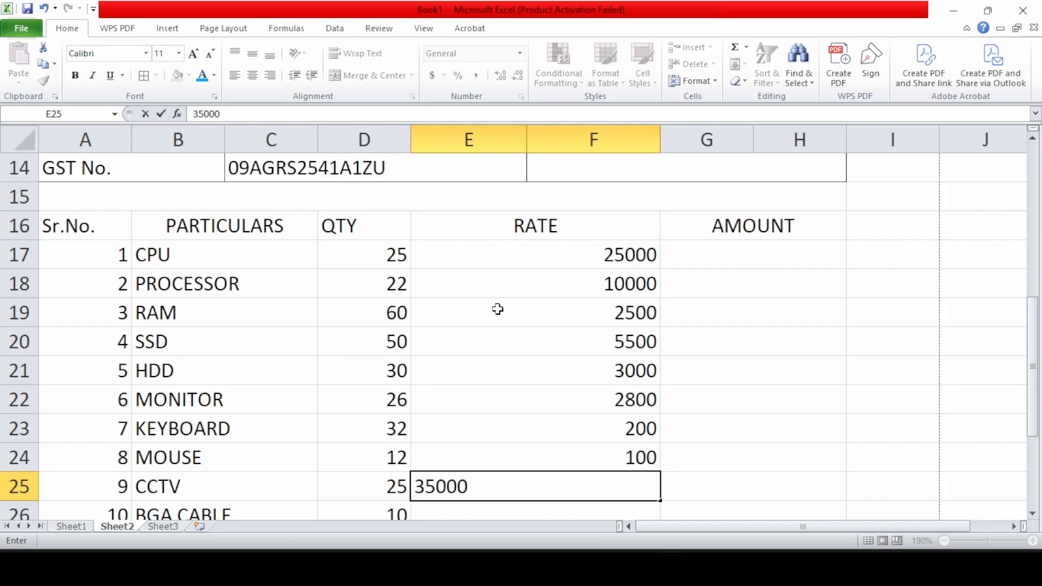
pyautogui.press('BackSpace')
pyautogui.press('Return')
pyautogui.write('100')
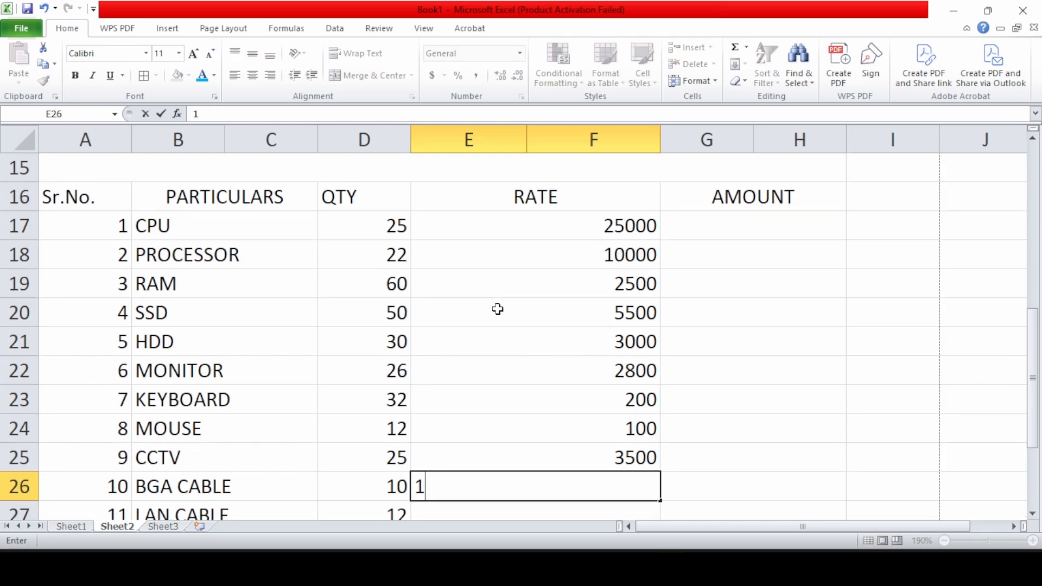
pyautogui.press('Return')
pyautogui.write('100')
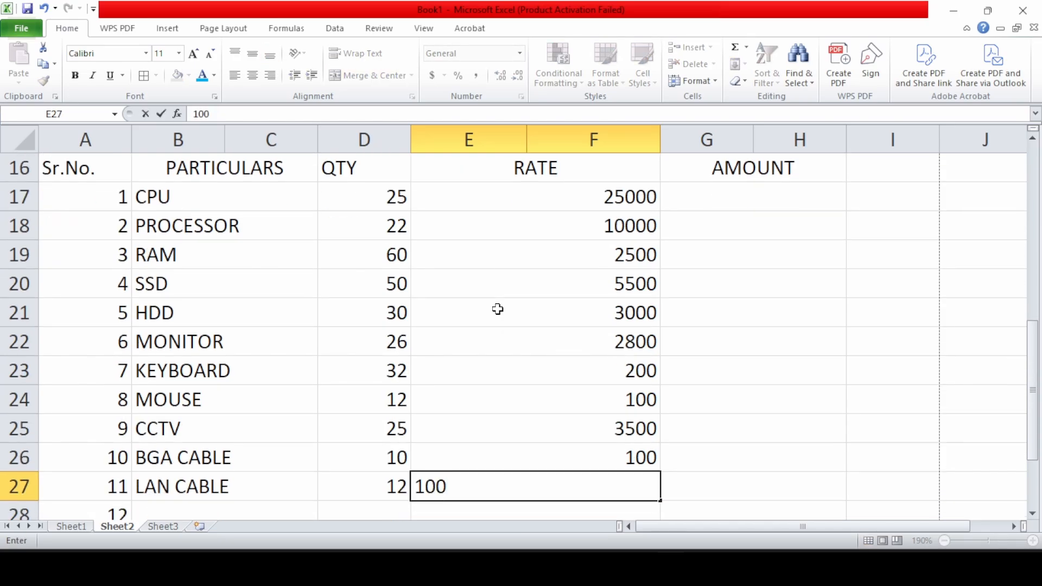
pyautogui.press('Return')
# Enter =SUM(D17*E17) in the CPU AMOUNT cell G17, giving 625000
pyautogui.scroll(3, 496, 309)
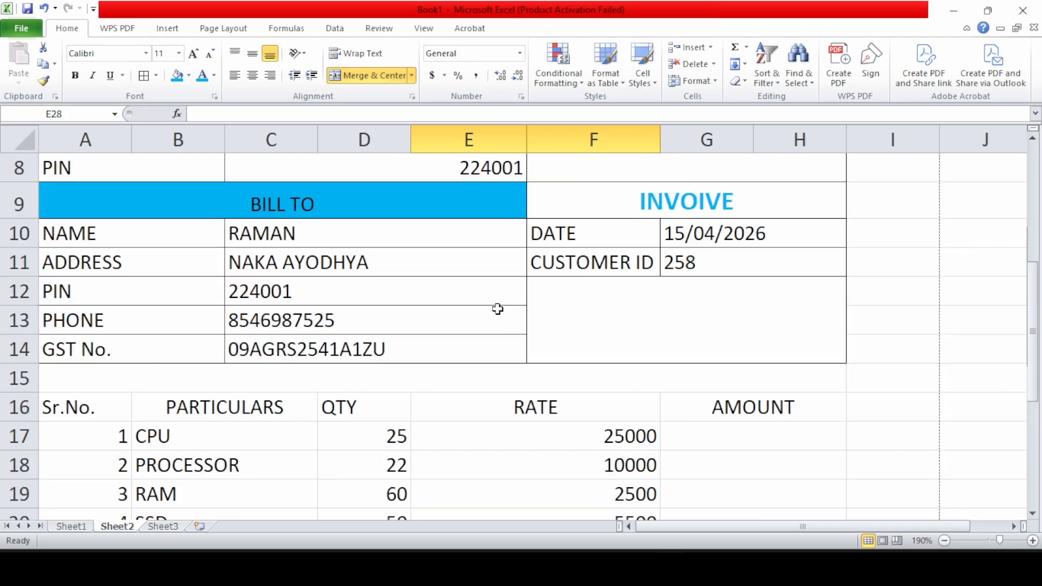
pyautogui.click(704, 437)
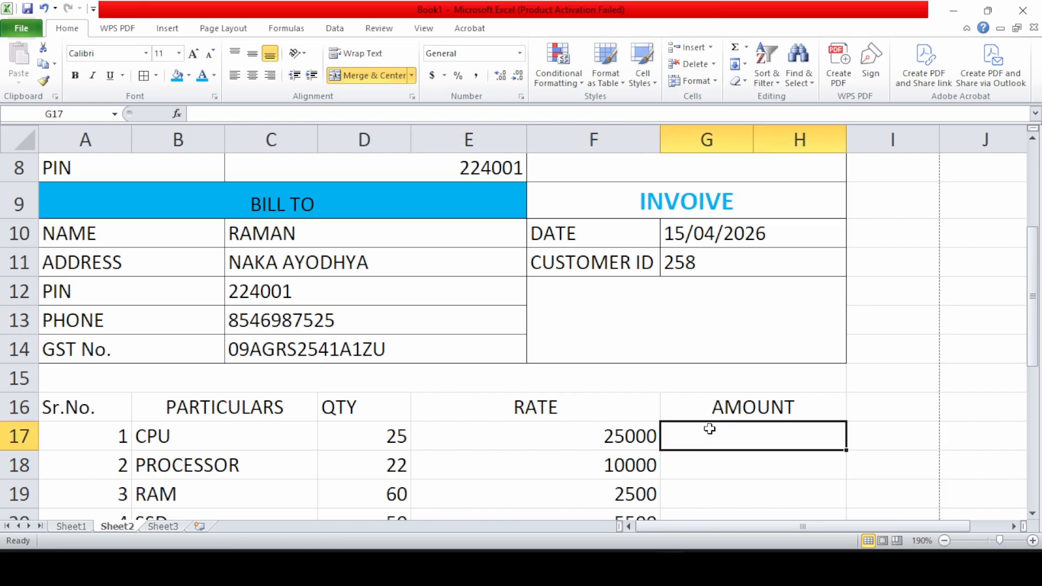
pyautogui.write('=')
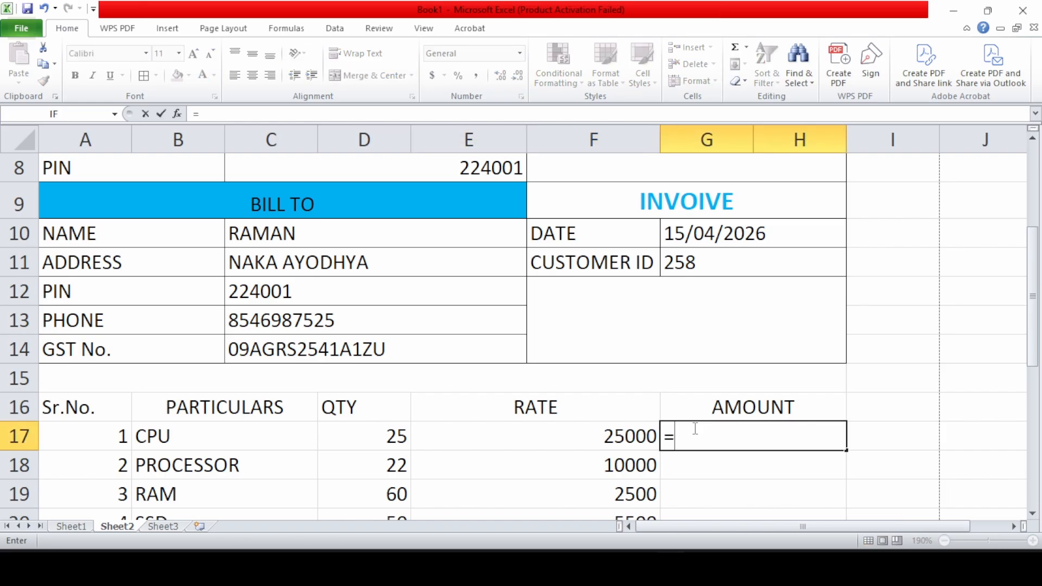
pyautogui.write('SUM(')
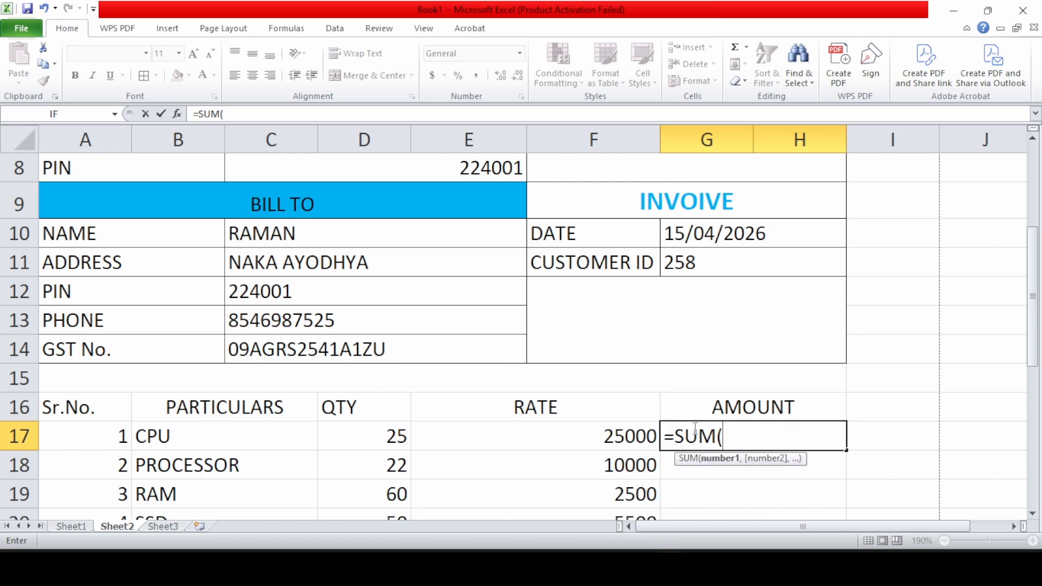
pyautogui.click(406, 437)
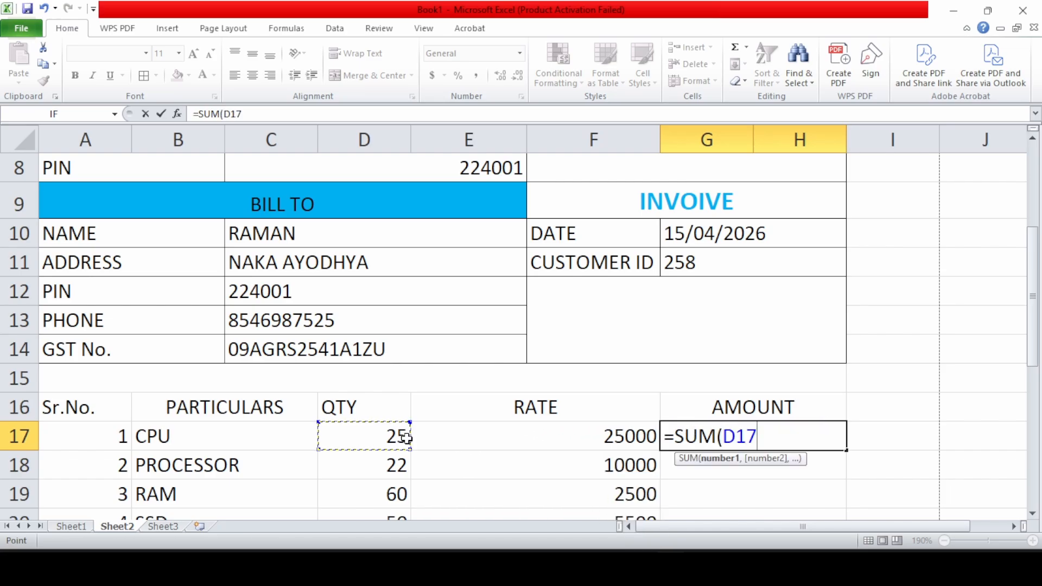
pyautogui.write('*')
pyautogui.click(477, 437)
pyautogui.press('Return')
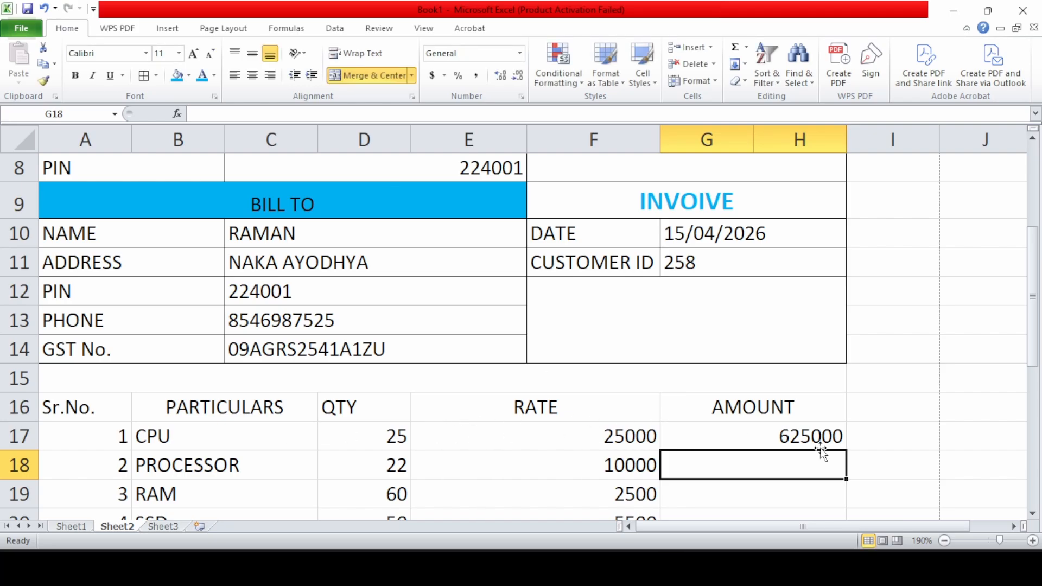
pyautogui.scroll(-2, 858, 427)
pyautogui.click(833, 263)
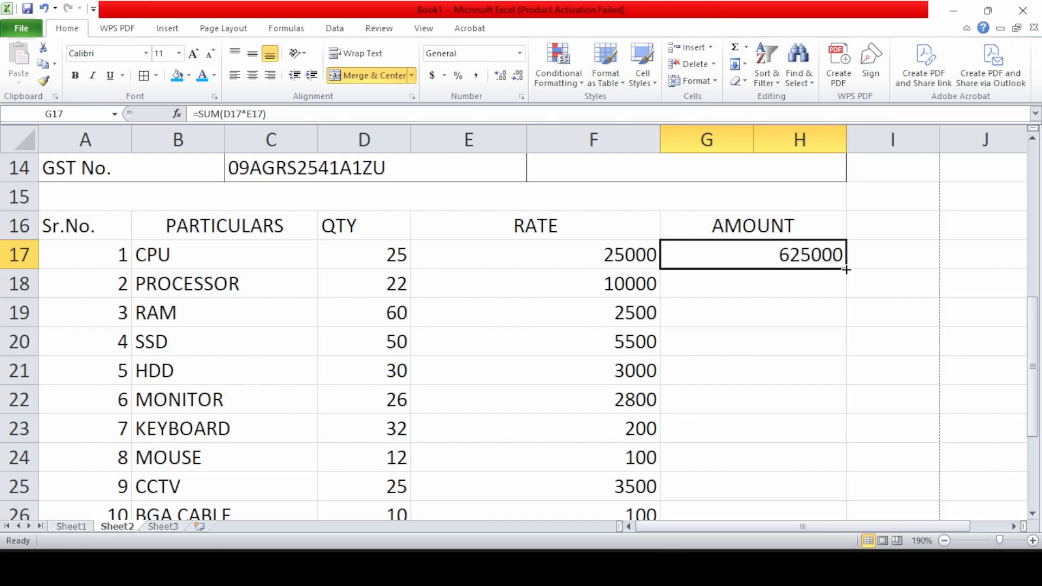
# Fill the AMOUNT formula from G17 down through row 31
pyautogui.doubleClick(847, 269)
pyautogui.scroll(-3, 786, 302)
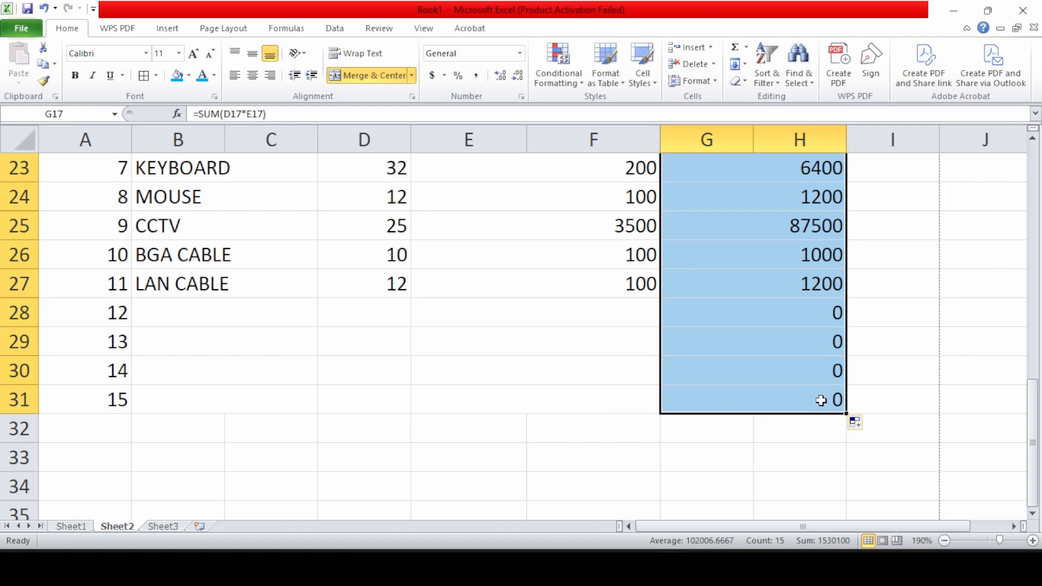
pyautogui.scroll(4, 607, 442)
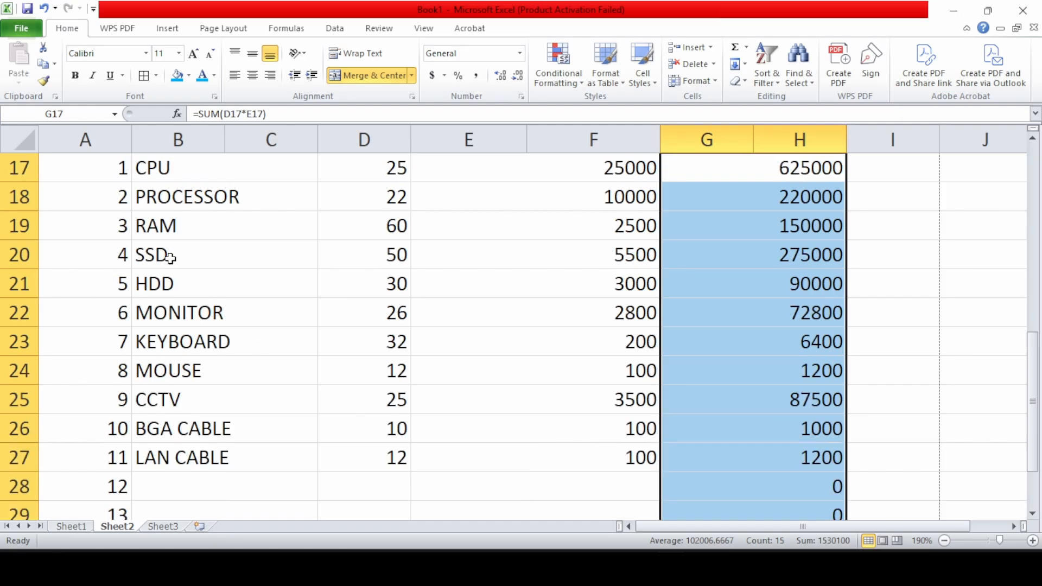
# Apply All Borders to the item table A15:H31
pyautogui.moveTo(70, 293); pyautogui.dragTo(538, 364)
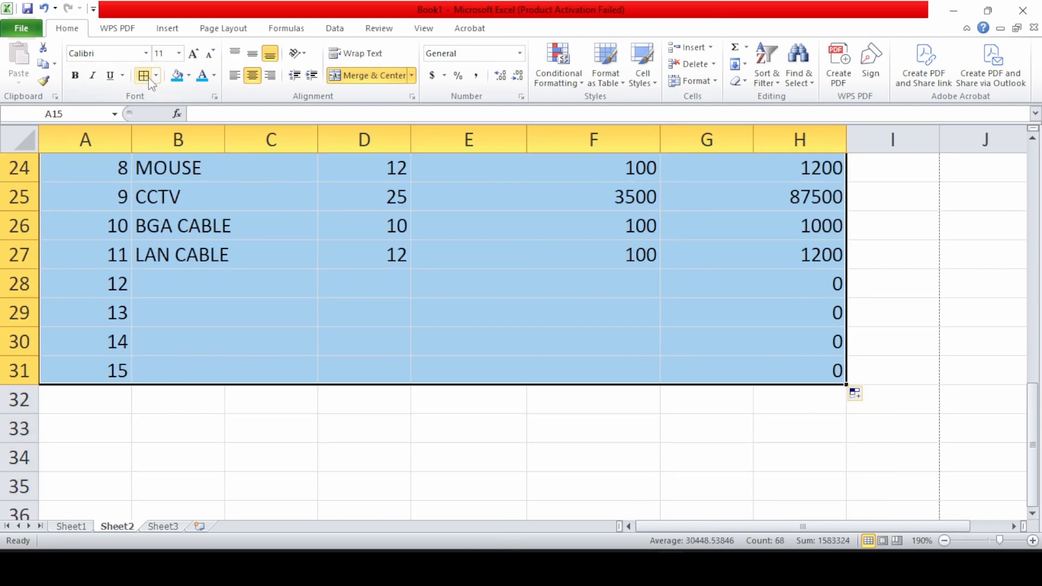
pyautogui.click(144, 76)
pyautogui.scroll(-3, 496, 407)
pyautogui.click(527, 413)
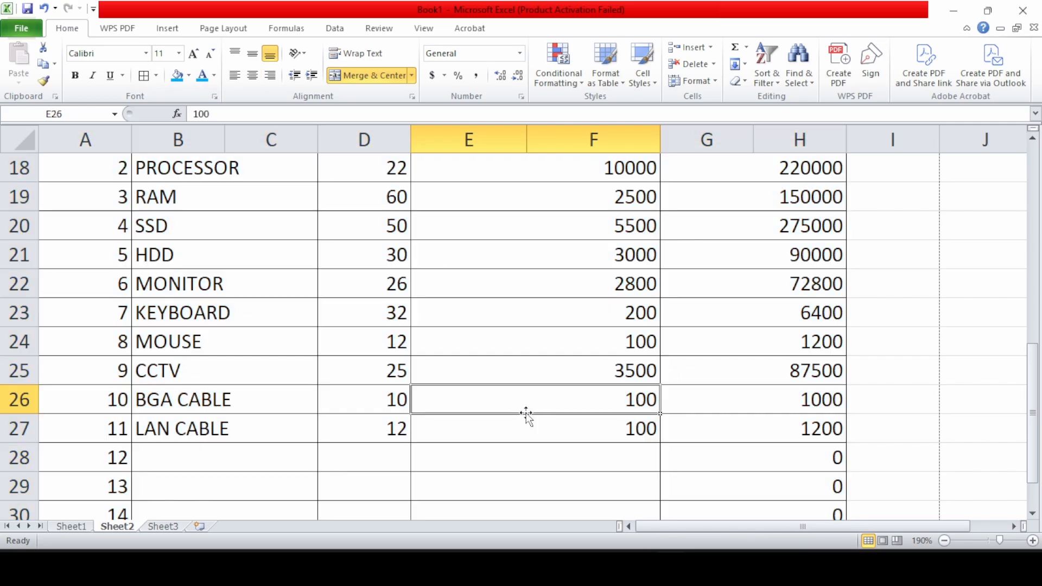
pyautogui.scroll(-4, 526, 415)
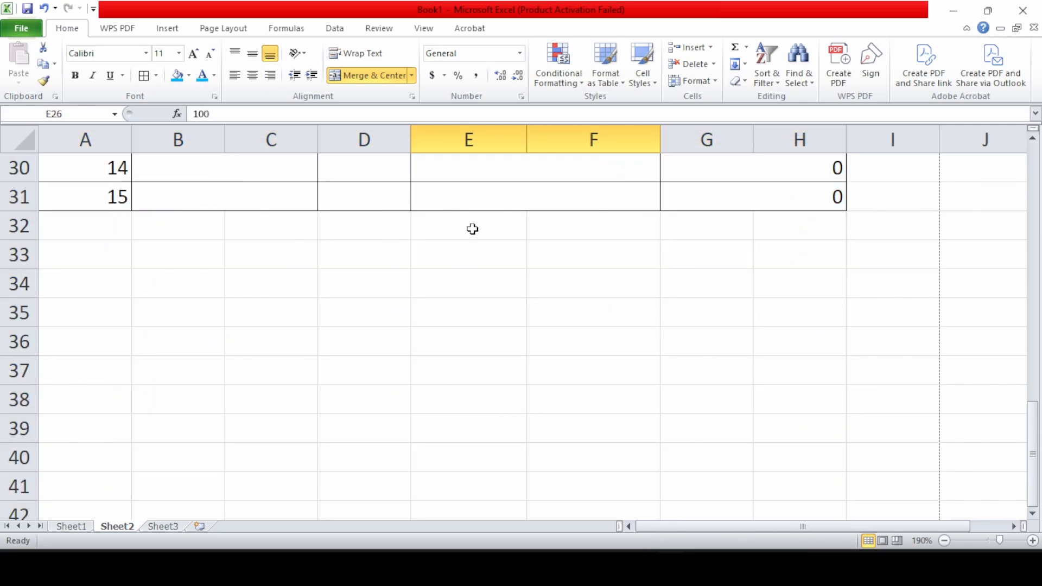
# Merge Across E32:F35 and G32:H35 so each row has one label cell and one value cell
pyautogui.moveTo(473, 229); pyautogui.dragTo(553, 312)
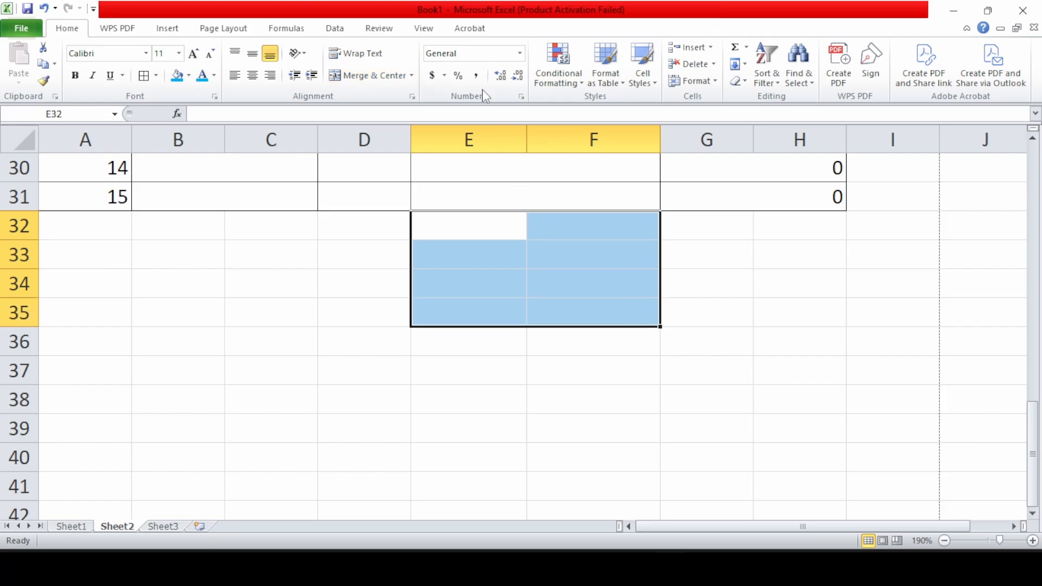
pyautogui.click(412, 75)
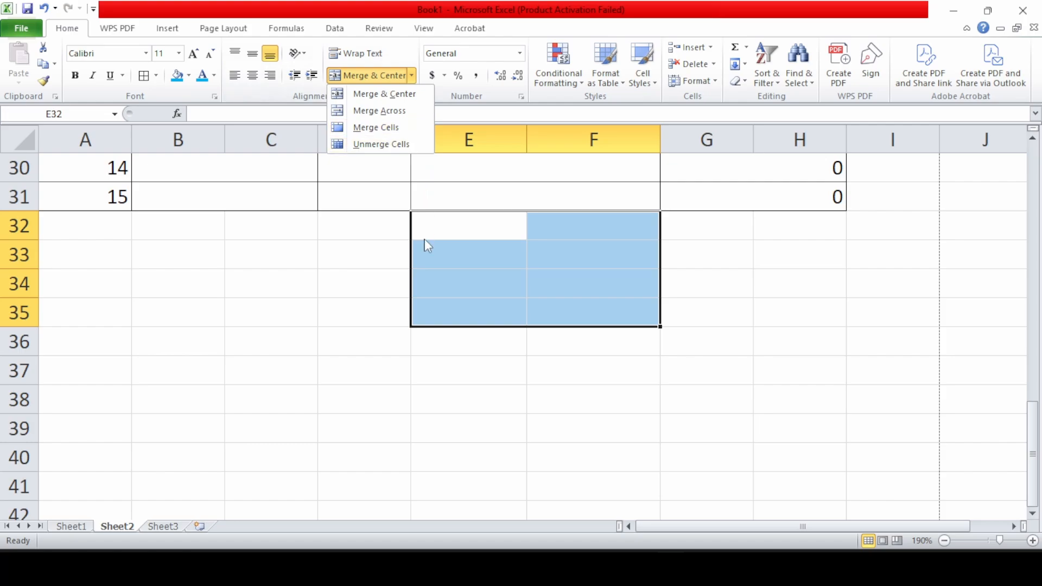
pyautogui.click(361, 111)
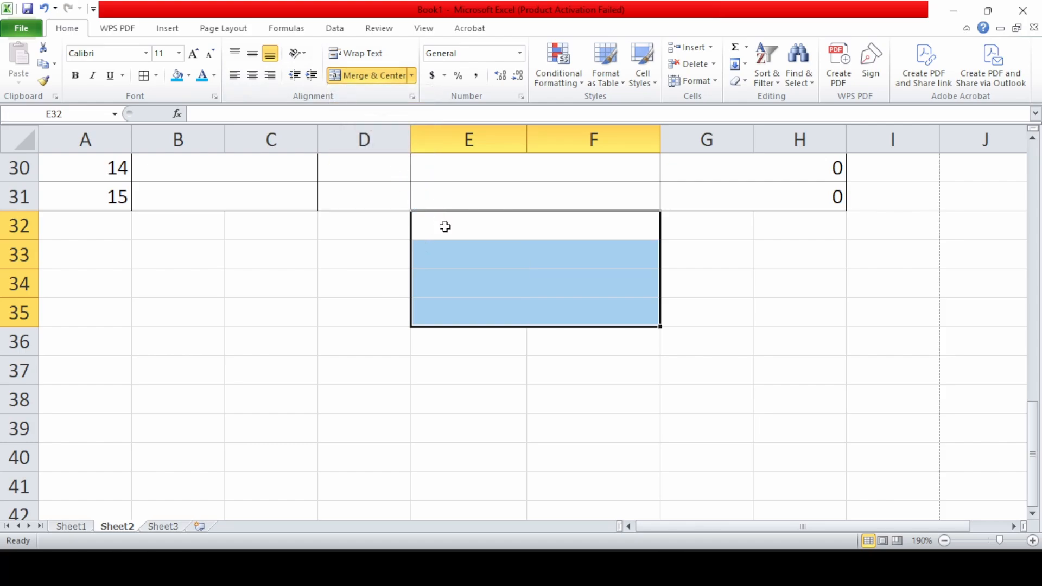
pyautogui.moveTo(742, 230); pyautogui.dragTo(793, 304)
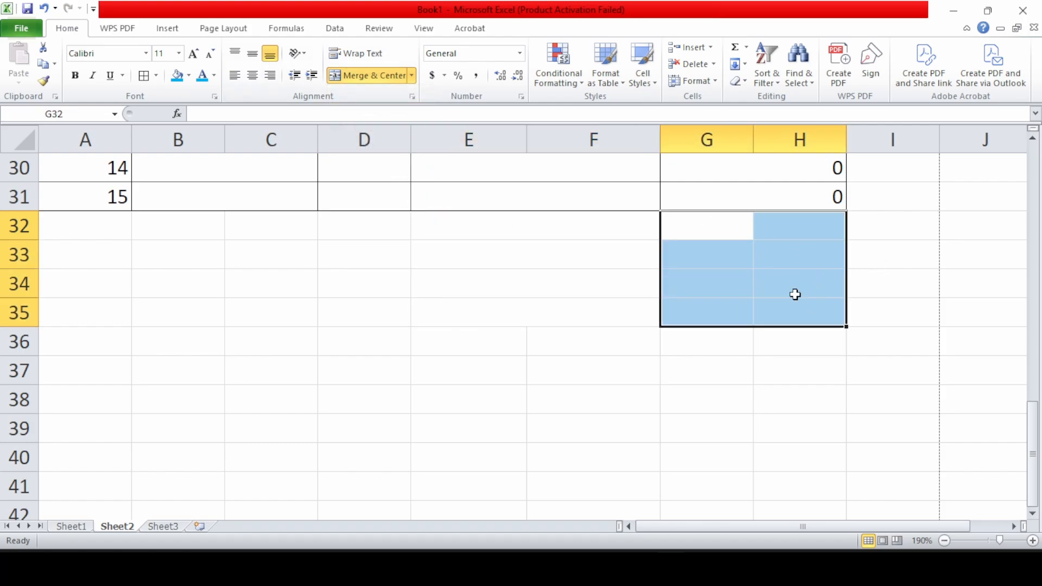
pyautogui.click(411, 76)
pyautogui.click(407, 110)
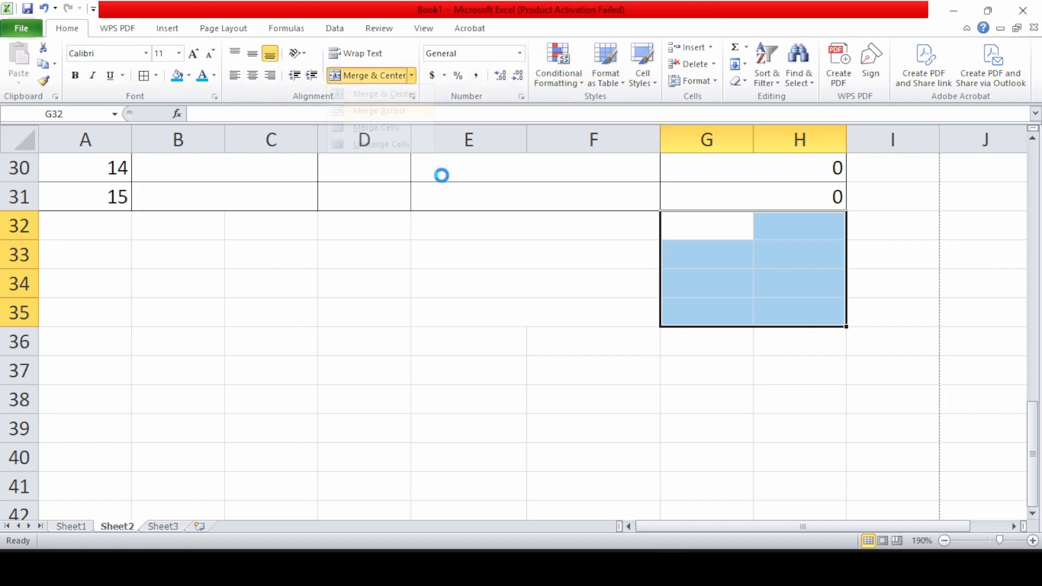
pyautogui.click(485, 228)
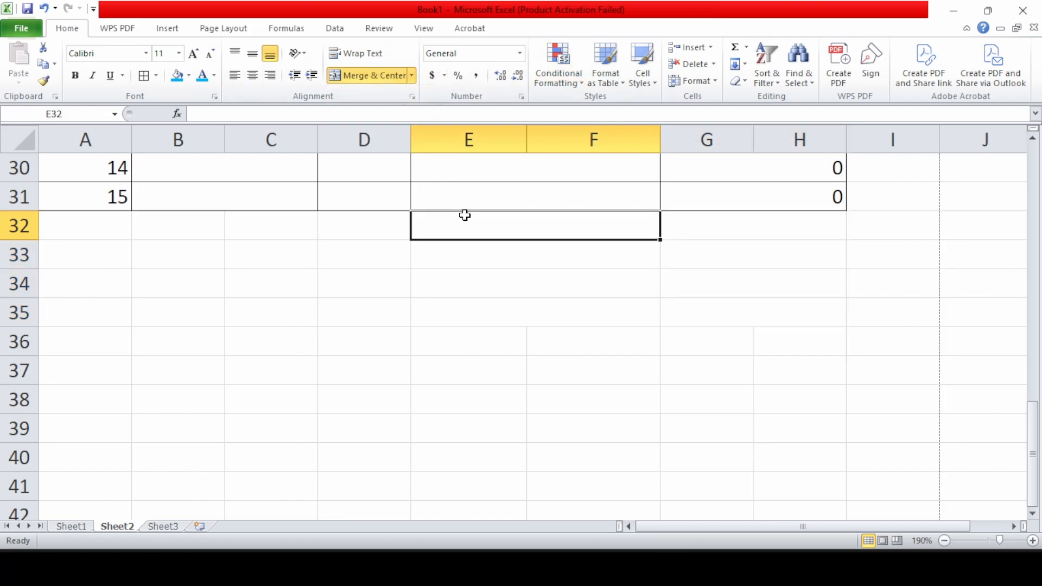
# Type the labels TOTAL, CGST 9%, SGST 9% and GRAND TOTAL into E32:E35
pyautogui.write('TOT')
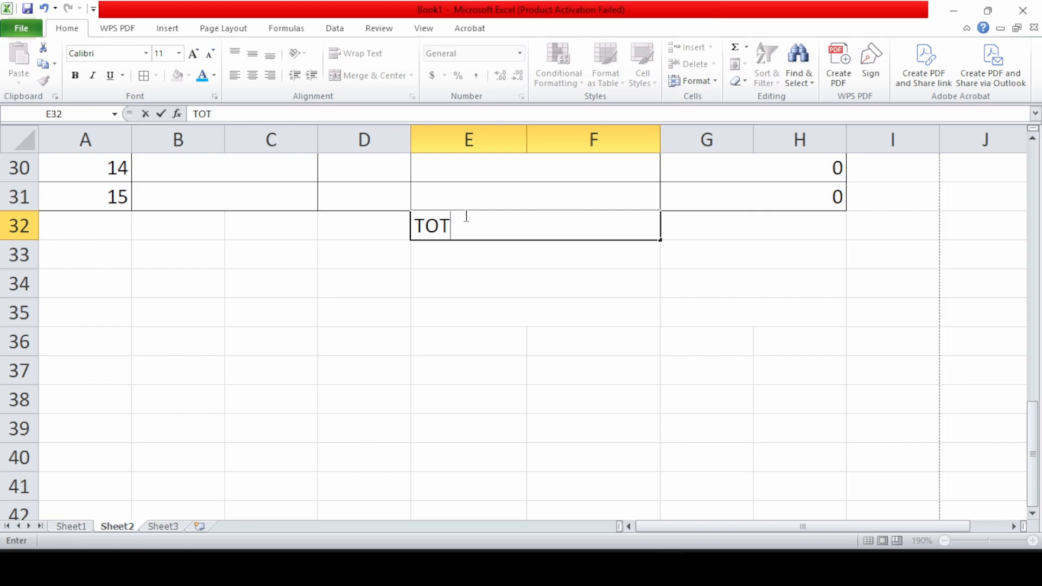
pyautogui.write('AL')
pyautogui.press('Return')
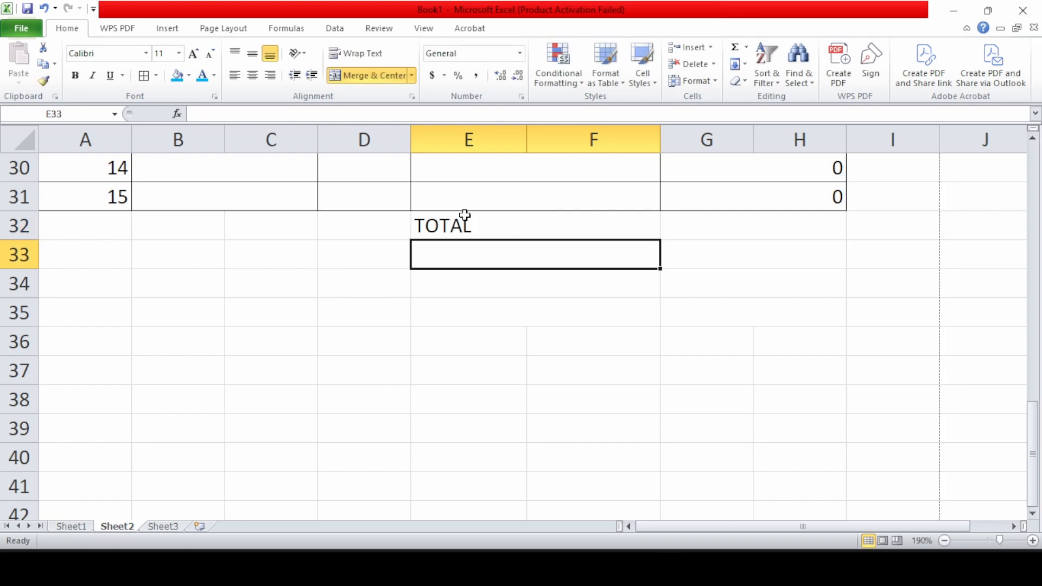
pyautogui.write('CGST')
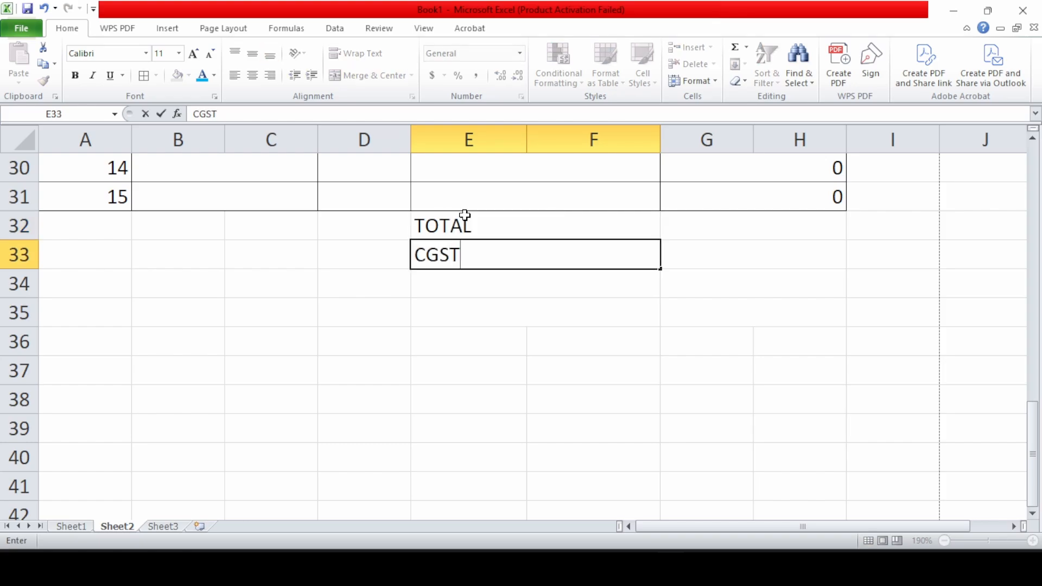
pyautogui.press('Return')
pyautogui.press('Up')
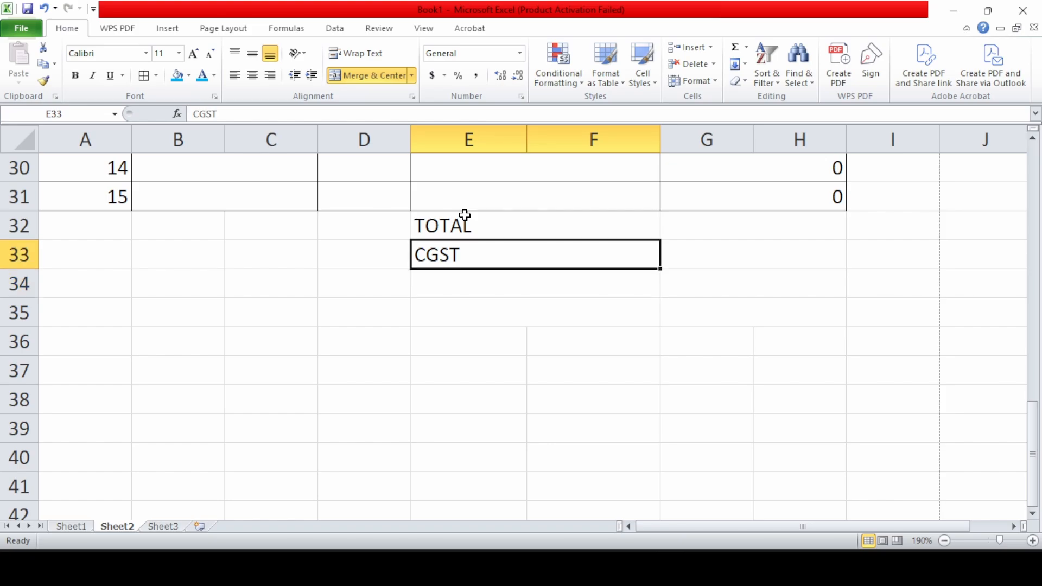
pyautogui.press('F2')
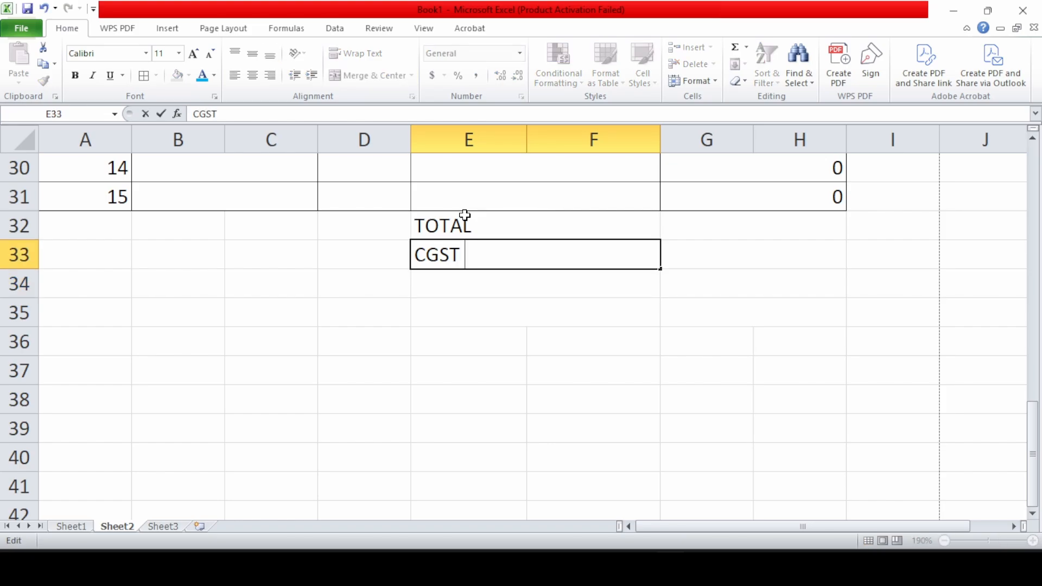
pyautogui.write('9%')
pyautogui.press('Return')
pyautogui.write('SGS')
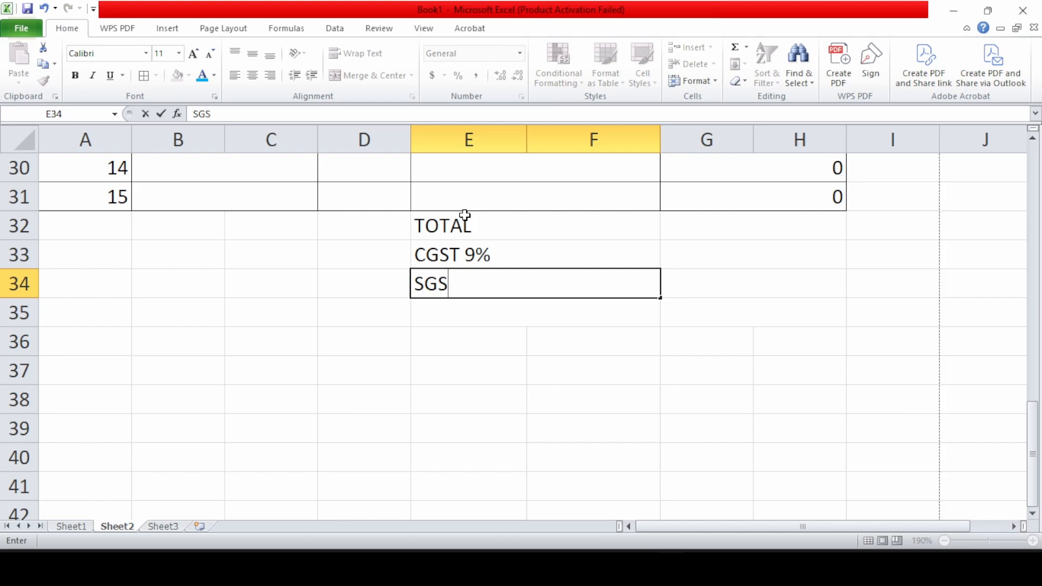
pyautogui.write('T 9%')
pyautogui.press('Return')
pyautogui.write('G')
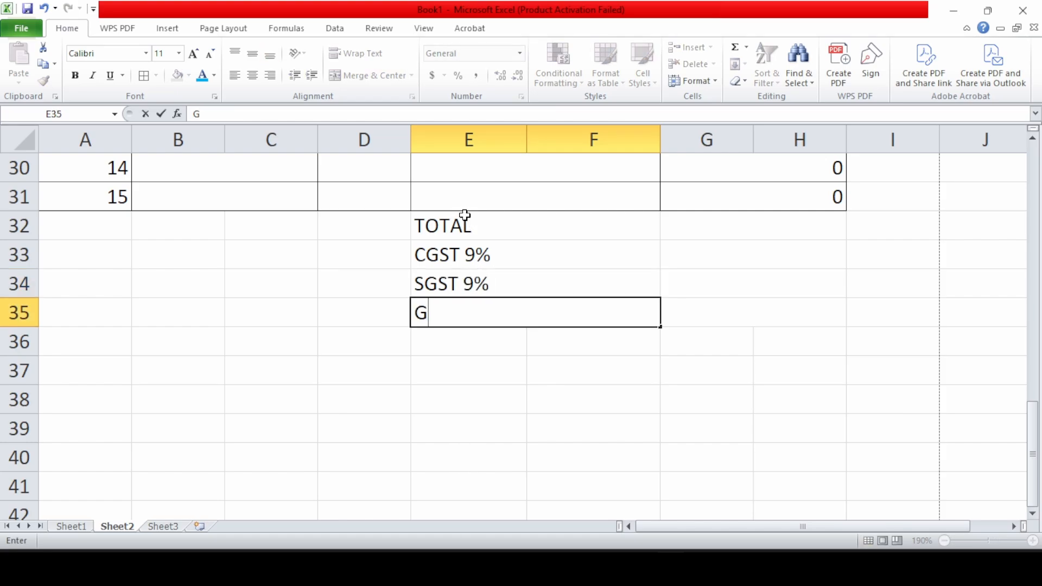
pyautogui.write('RAN')
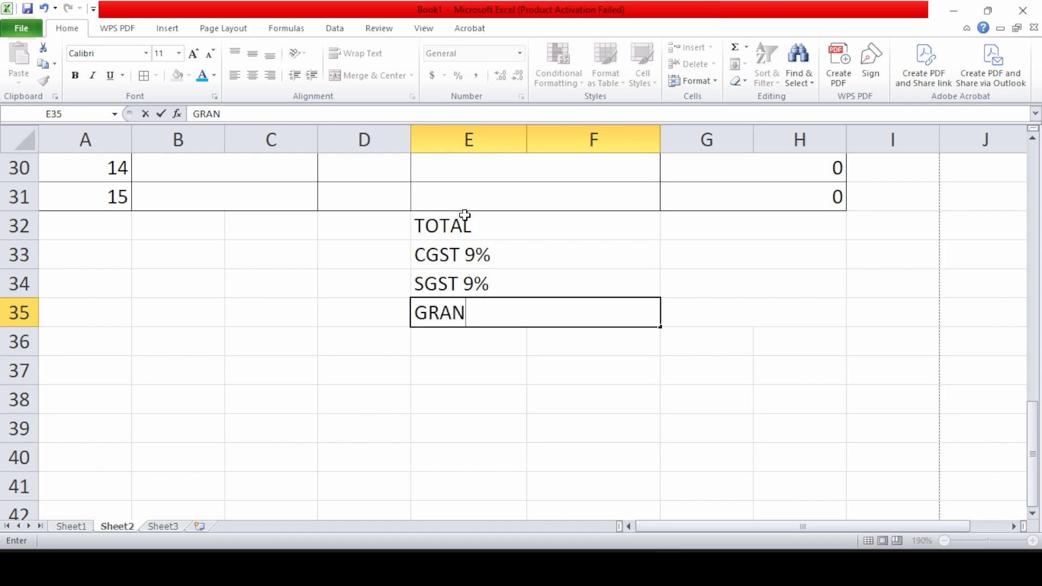
pyautogui.write('T TOTAL')
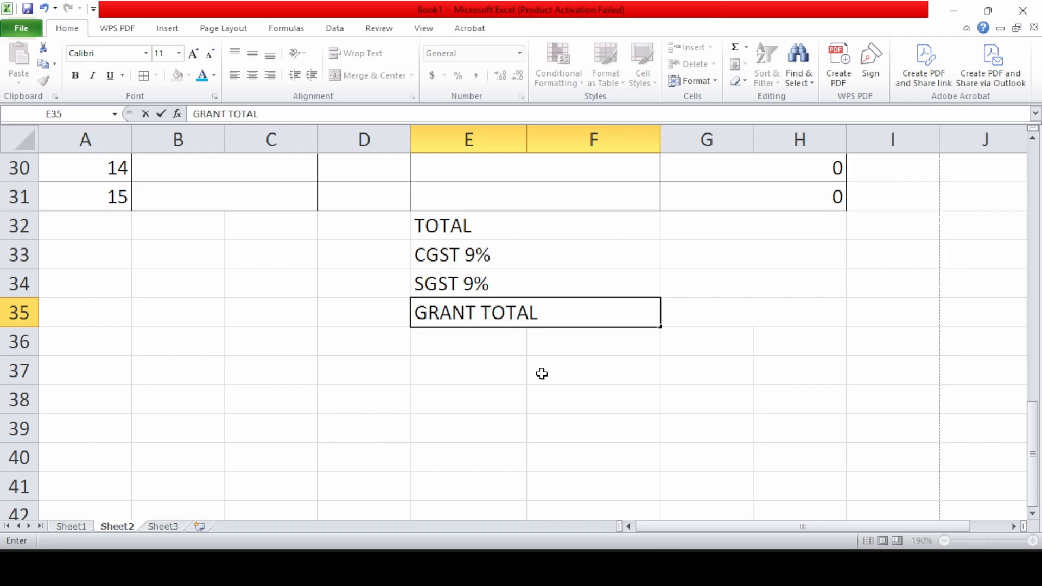
pyautogui.write('D')
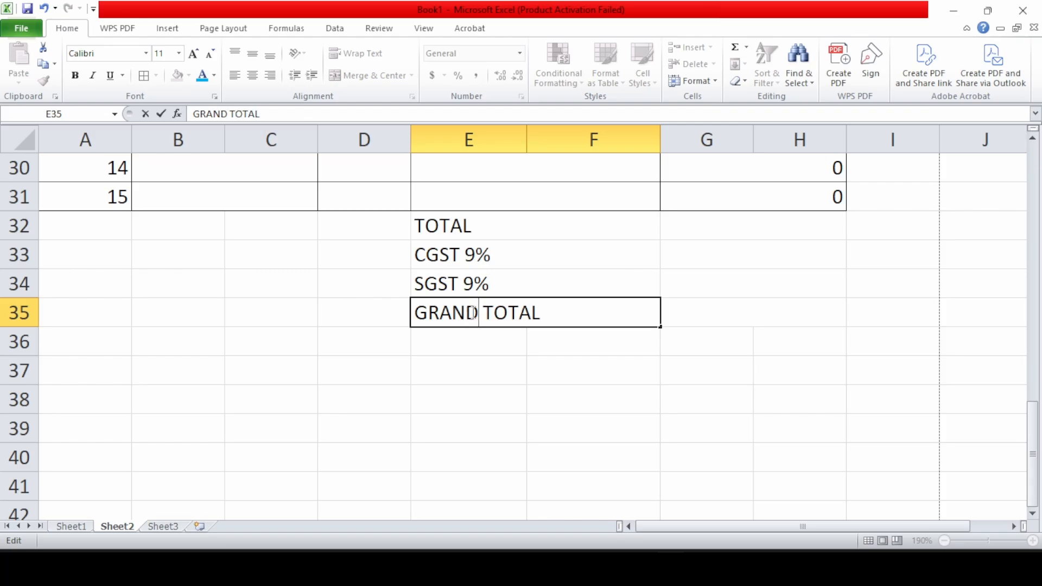
pyautogui.press('Return')
# Start a =SUM( formula in the TOTAL value cell G32
pyautogui.click(694, 231)
pyautogui.scroll(6, 696, 231)
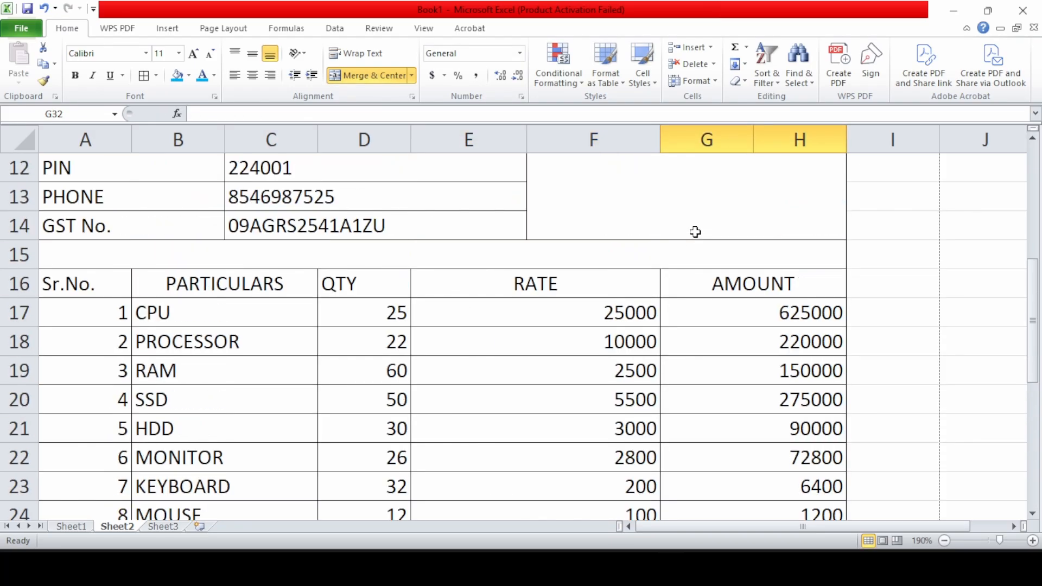
pyautogui.scroll(-3, 695, 231)
pyautogui.scroll(1, 695, 232)
pyautogui.scroll(-1, 696, 232)
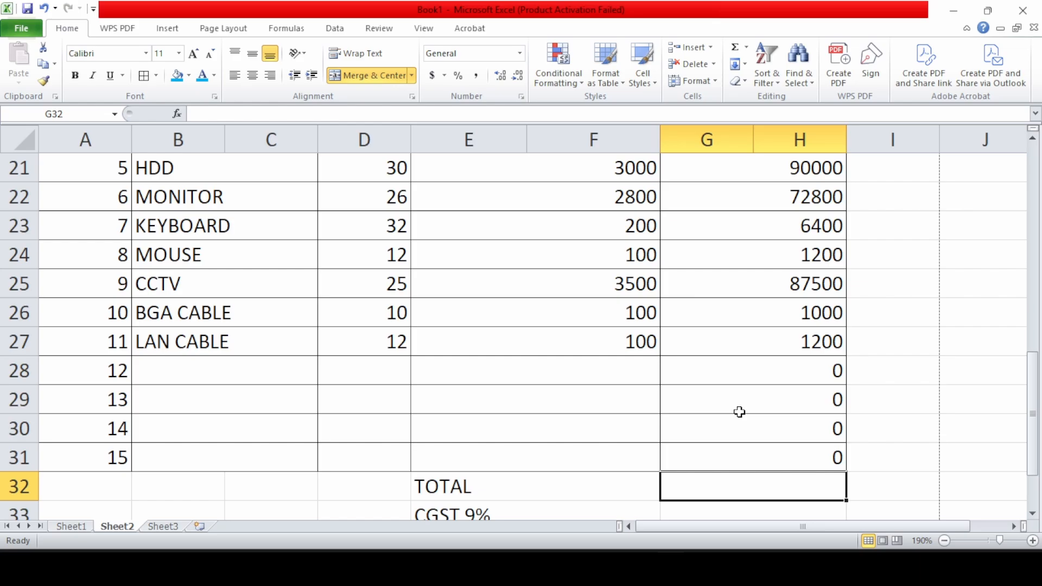
pyautogui.write('=SUM(')
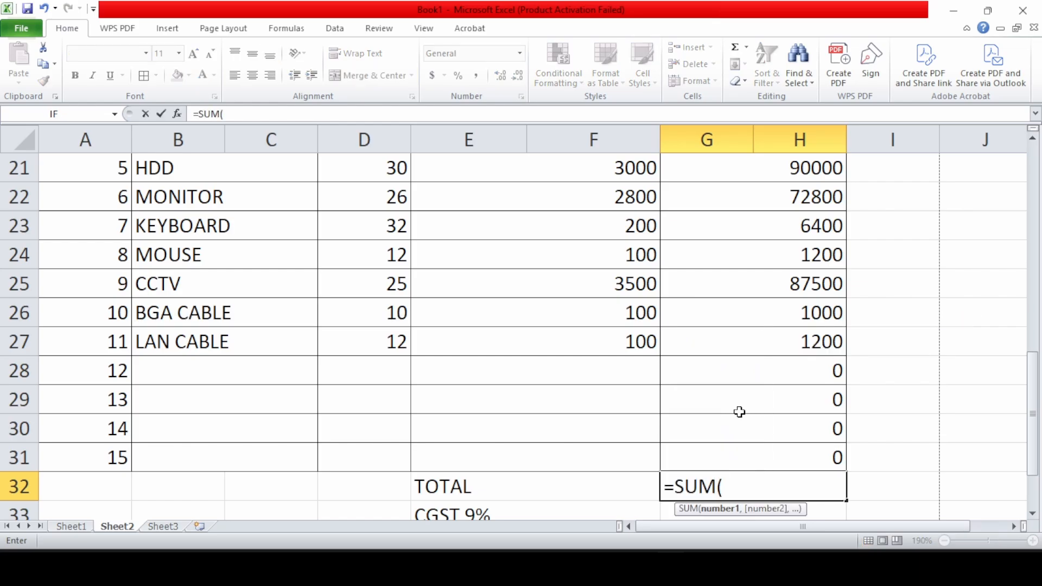
# Put =SUM(G17:H31) in G32 with AutoSum, so TOTAL shows 1530100
pyautogui.scroll(3, 739, 412)
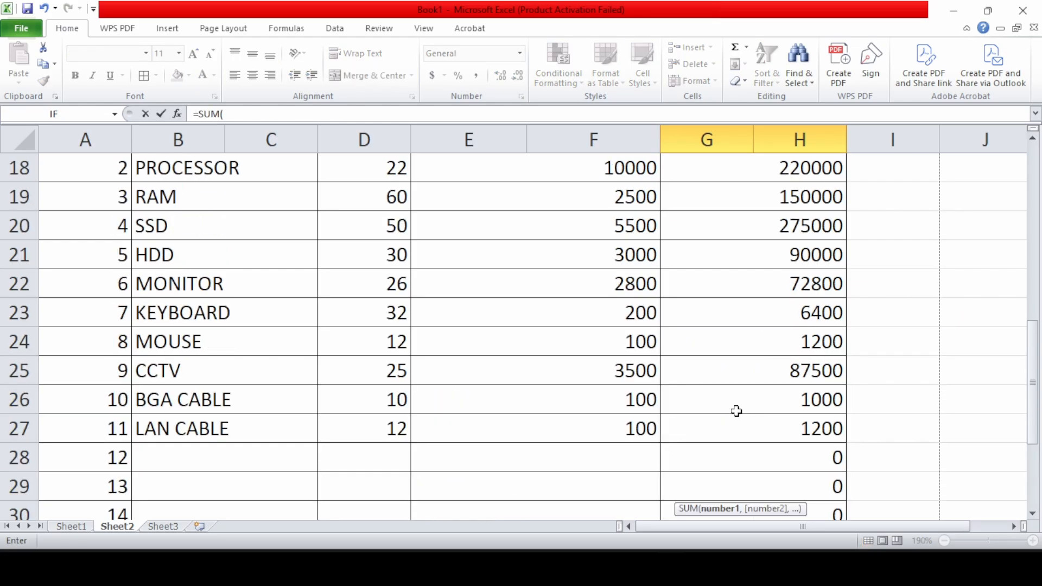
pyautogui.moveTo(768, 302); pyautogui.dragTo(782, 443)
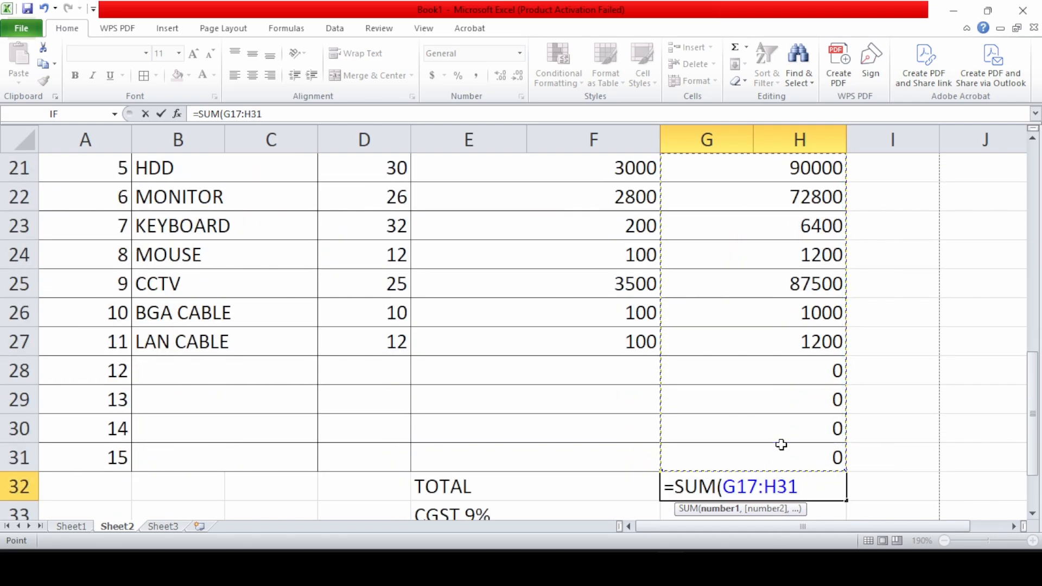
pyautogui.press('Return')
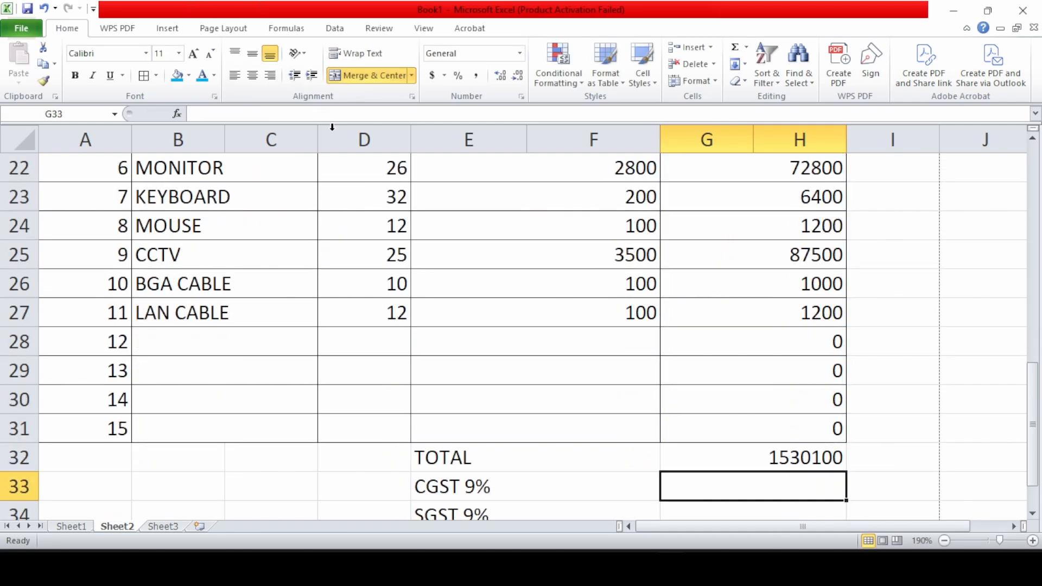
pyautogui.click(748, 458)
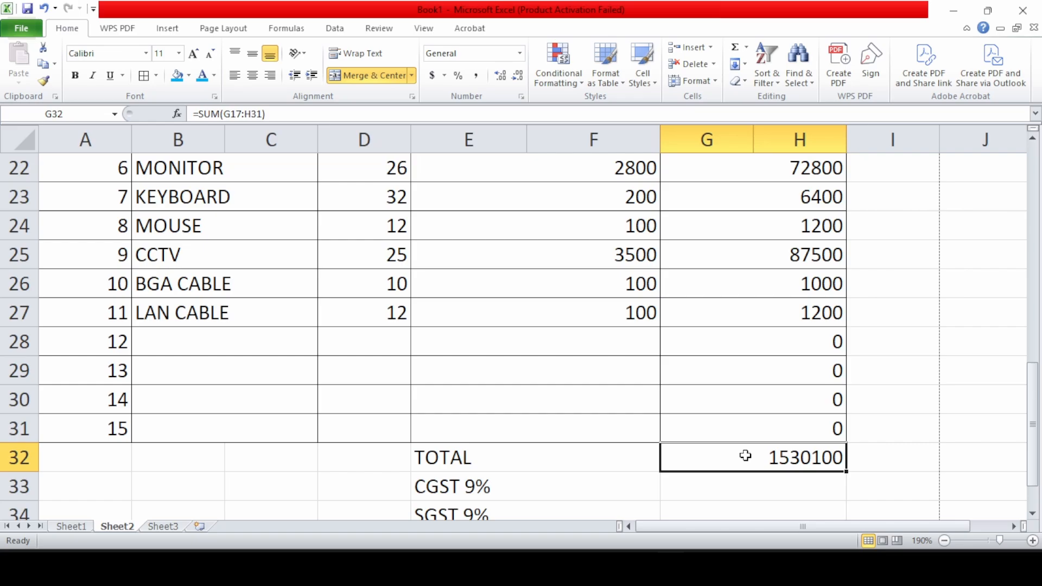
pyautogui.press('BackSpace')
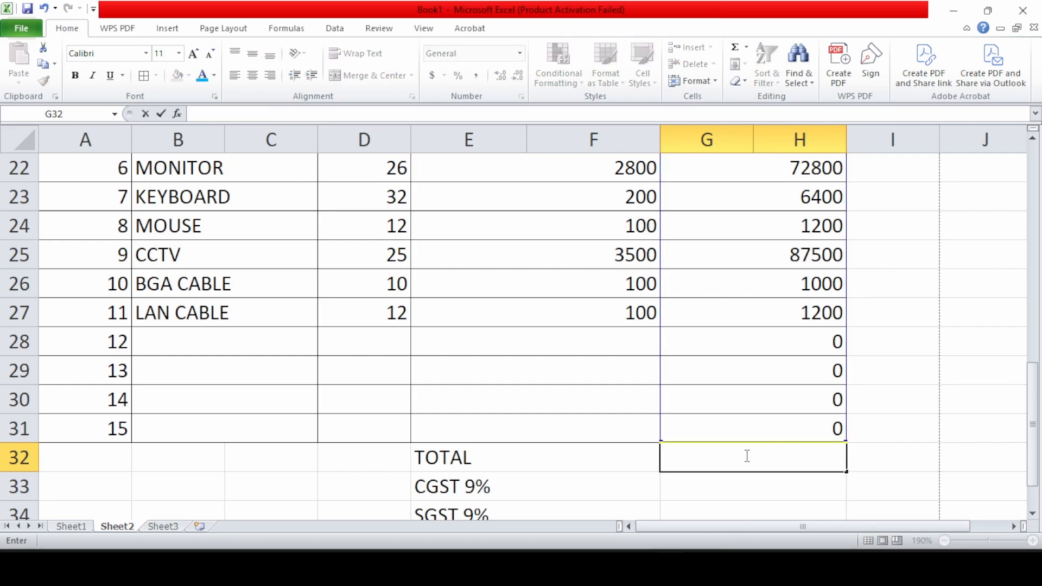
pyautogui.press('Return')
pyautogui.click(745, 456)
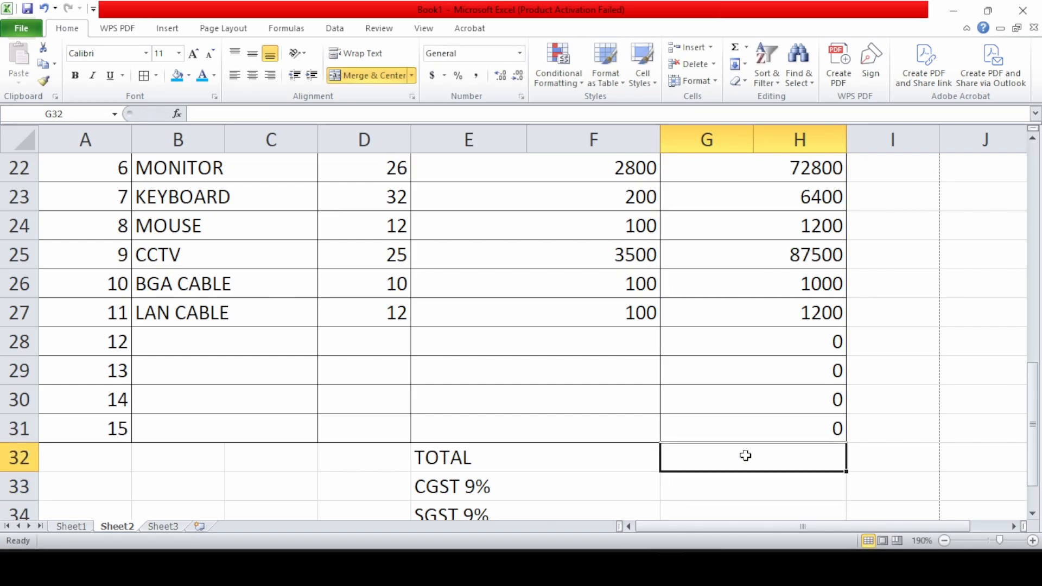
pyautogui.hotkey('alt', '=')
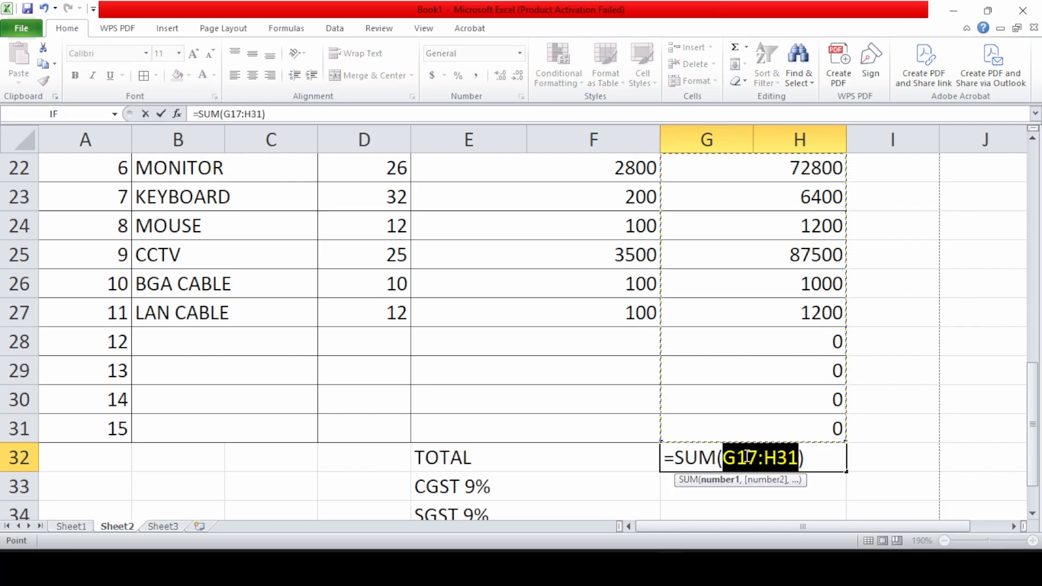
pyautogui.press('Return')
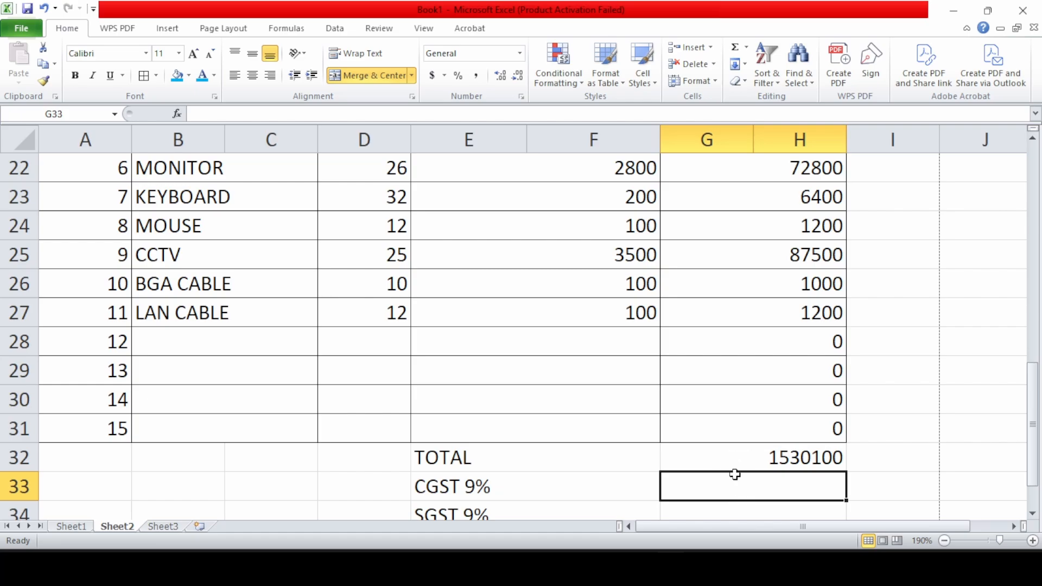
# Make CGST 9% and SGST 9% each 9% of TOTAL in G32, showing 137709
pyautogui.write('=SUM(')
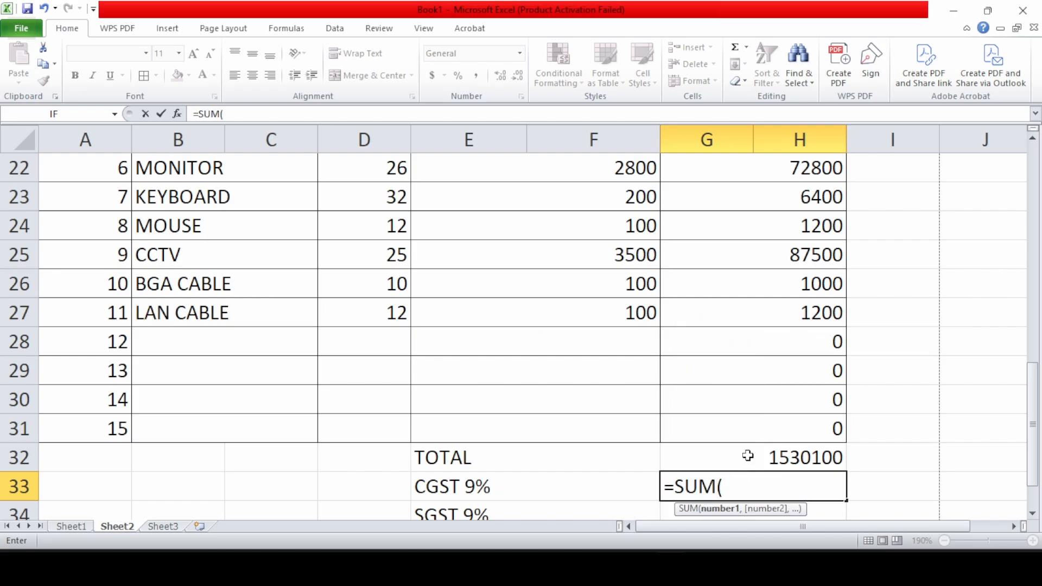
pyautogui.click(747, 456)
pyautogui.write('*')
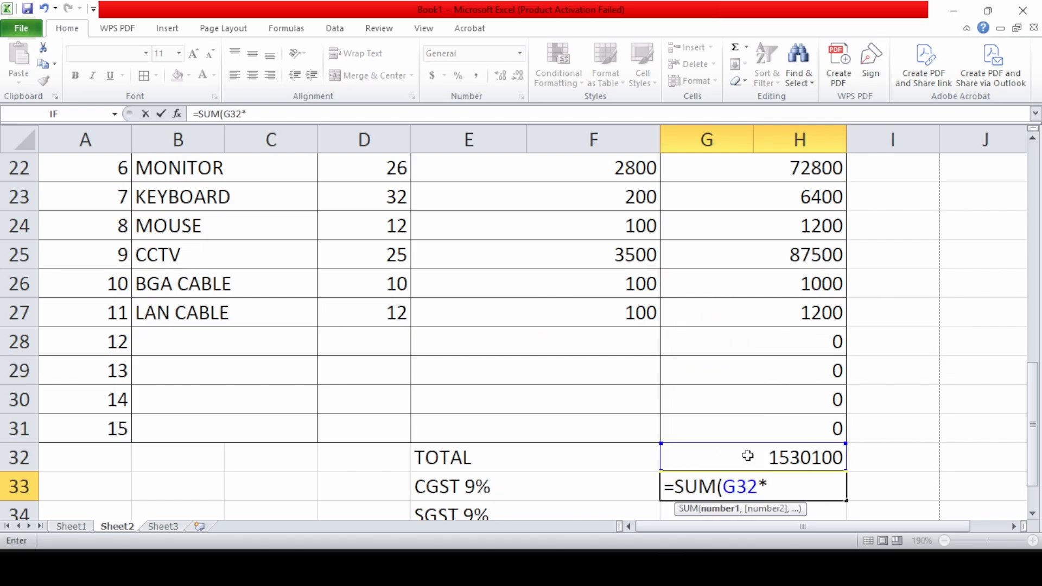
pyautogui.write('9%')
pyautogui.press('Return')
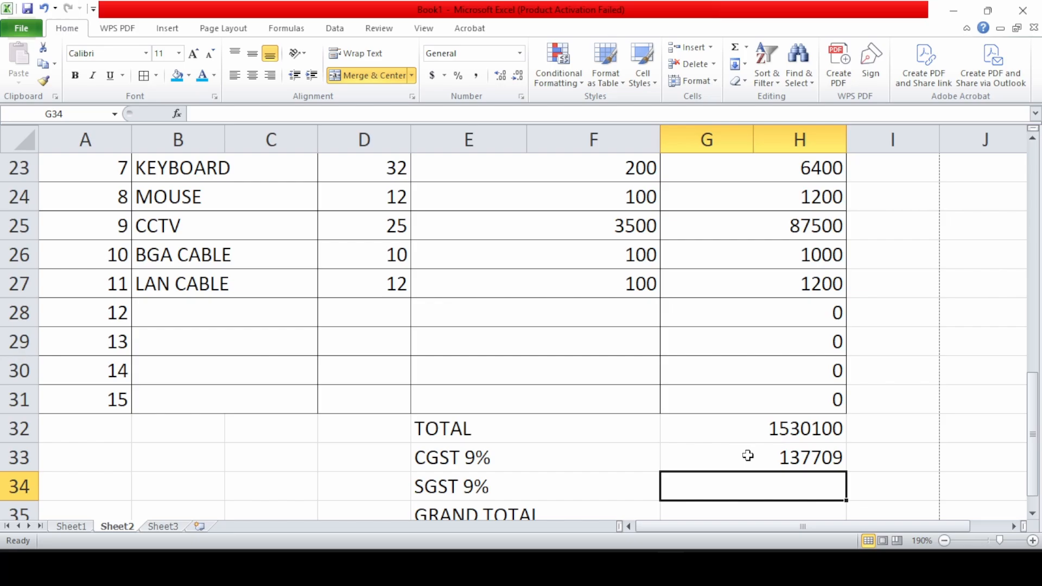
pyautogui.write('=')
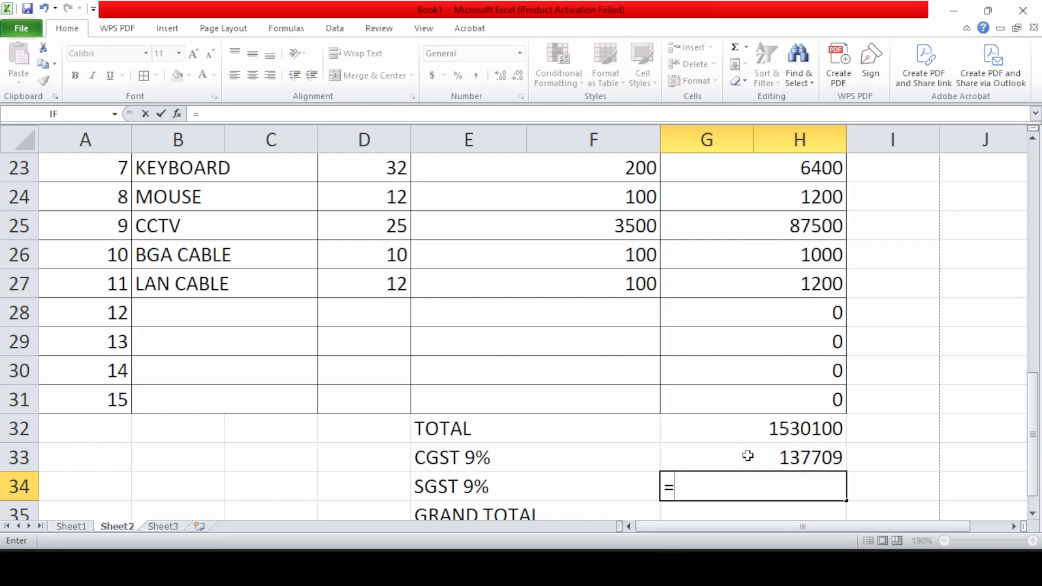
pyautogui.write('SUM(')
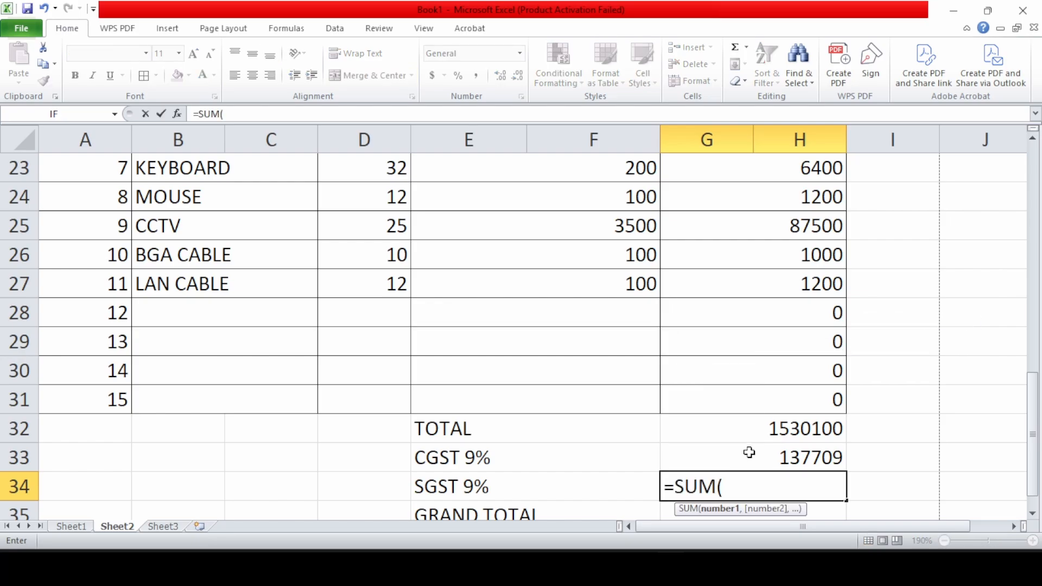
pyautogui.click(760, 427)
pyautogui.write('*')
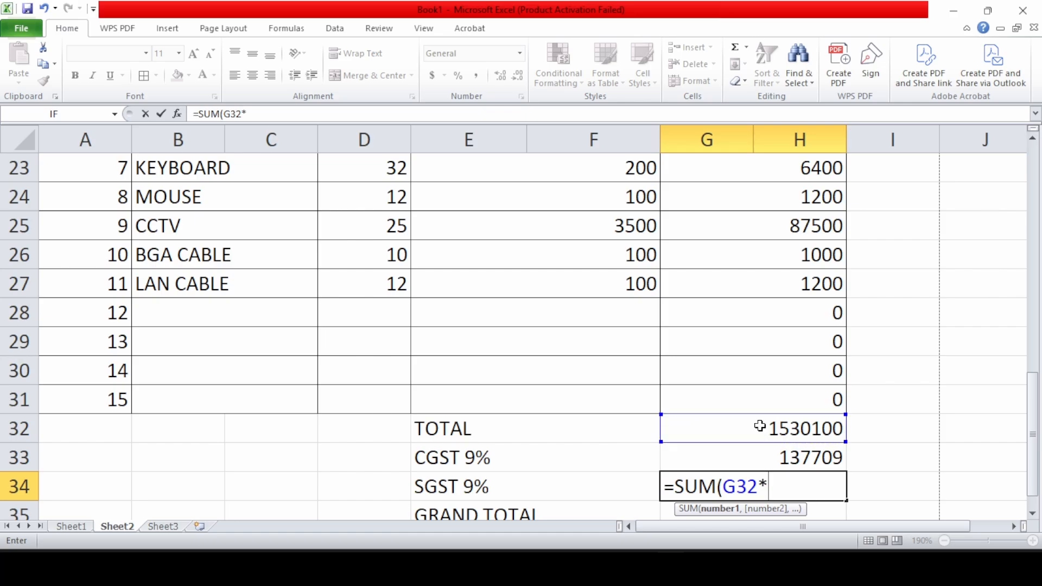
pyautogui.write('9/100')
pyautogui.press('Return')
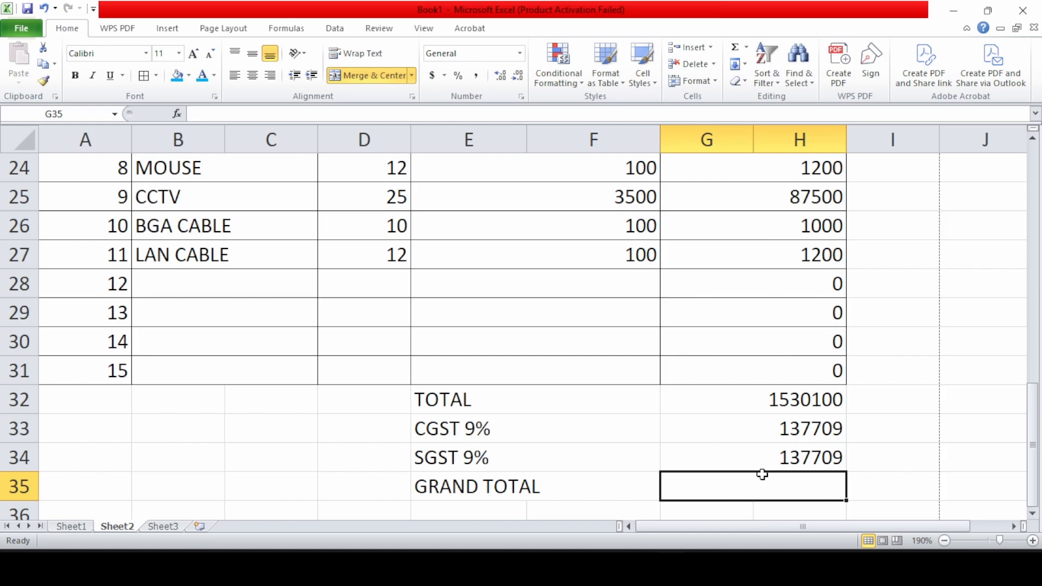
# Set GRAND TOTAL to the sum of G32:H34, giving 1805518
pyautogui.write('=SUM(')
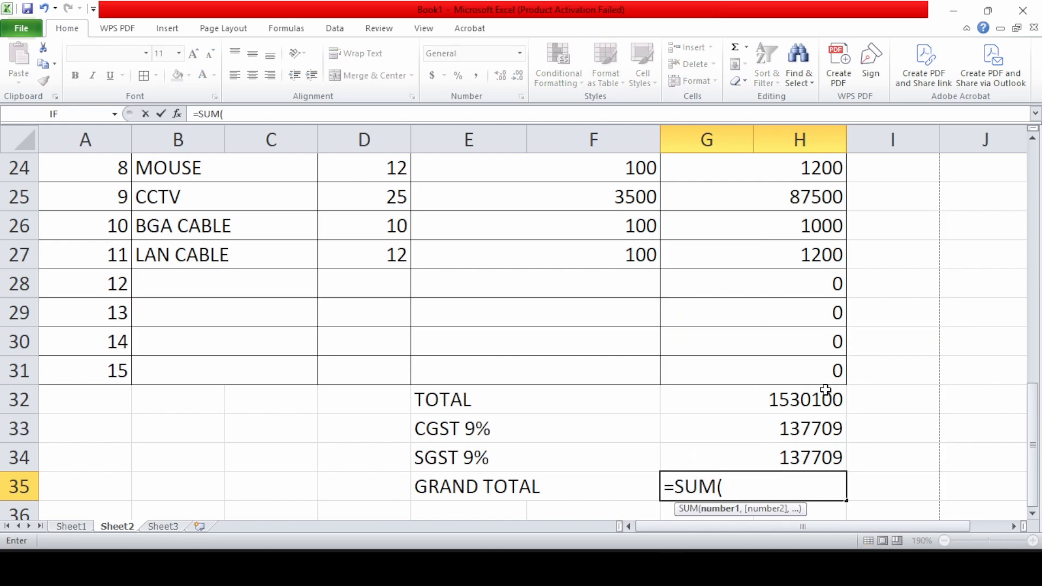
pyautogui.moveTo(706, 400); pyautogui.dragTo(826, 450)
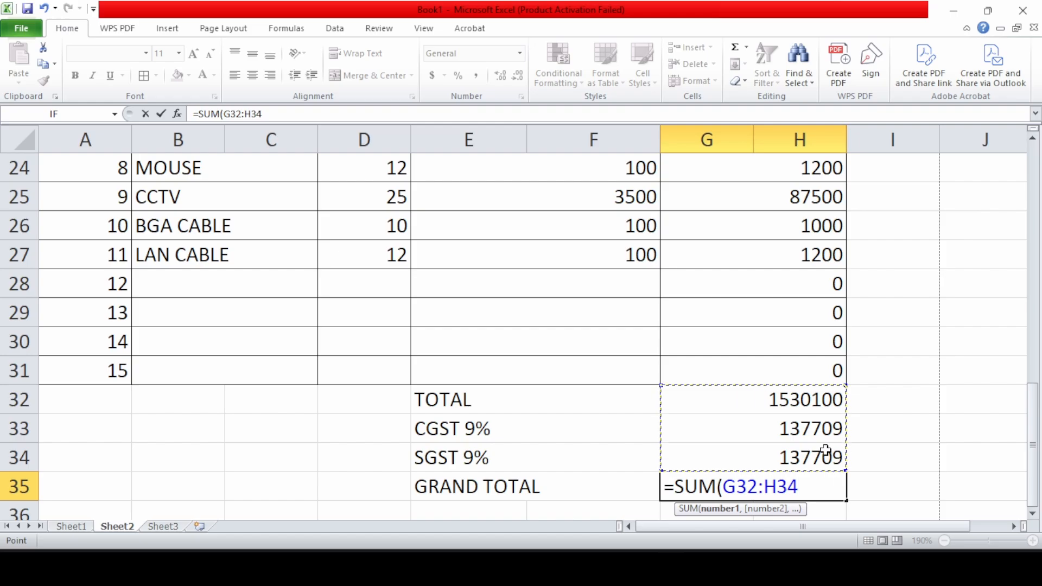
pyautogui.press('Return')
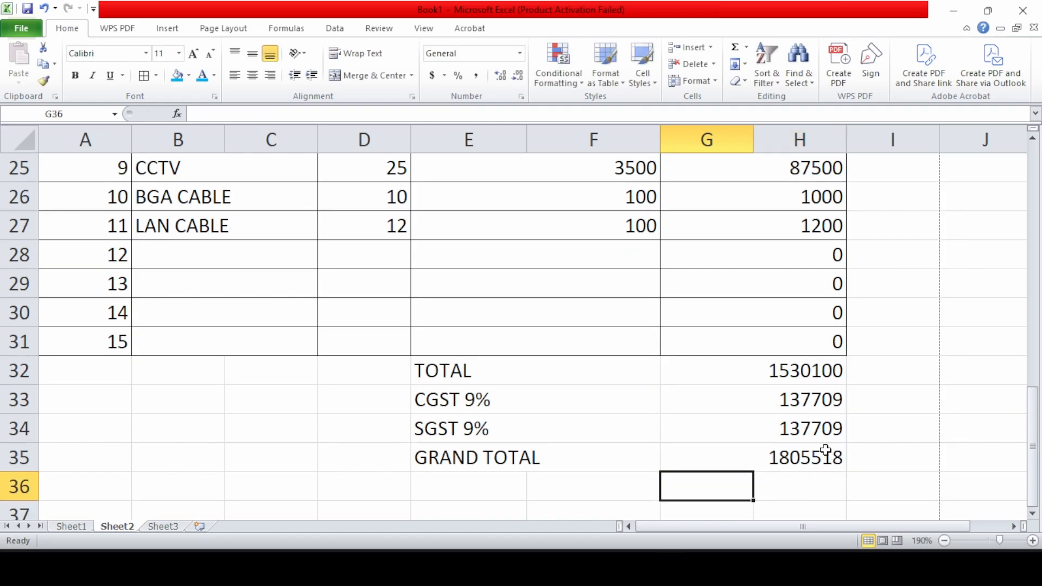
# Make the GRAND TOTAL row E35:H35 bold on a blue fill
pyautogui.moveTo(467, 457); pyautogui.dragTo(745, 461)
pyautogui.click(176, 75)
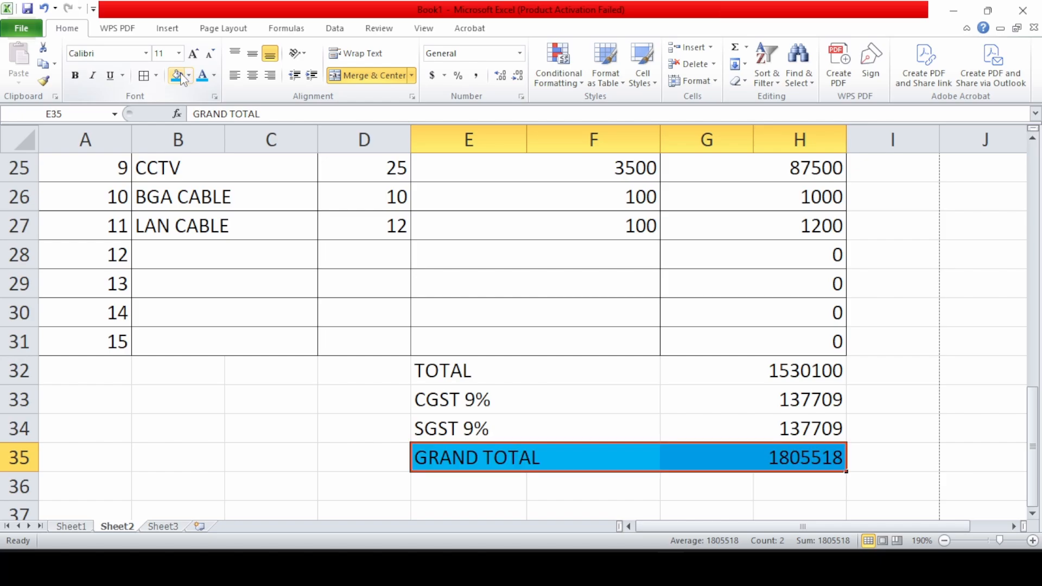
pyautogui.click(75, 75)
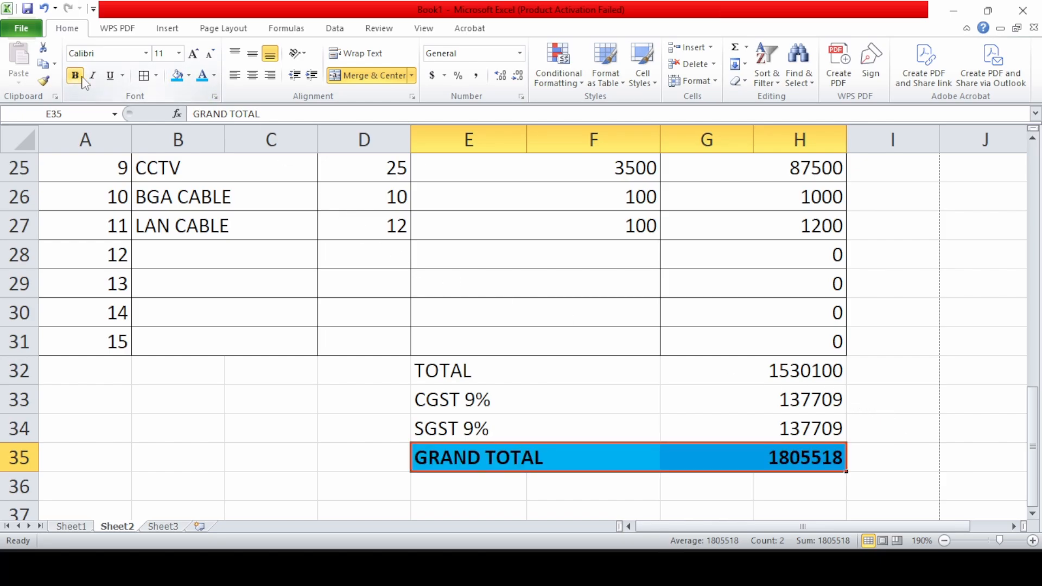
pyautogui.click(370, 451)
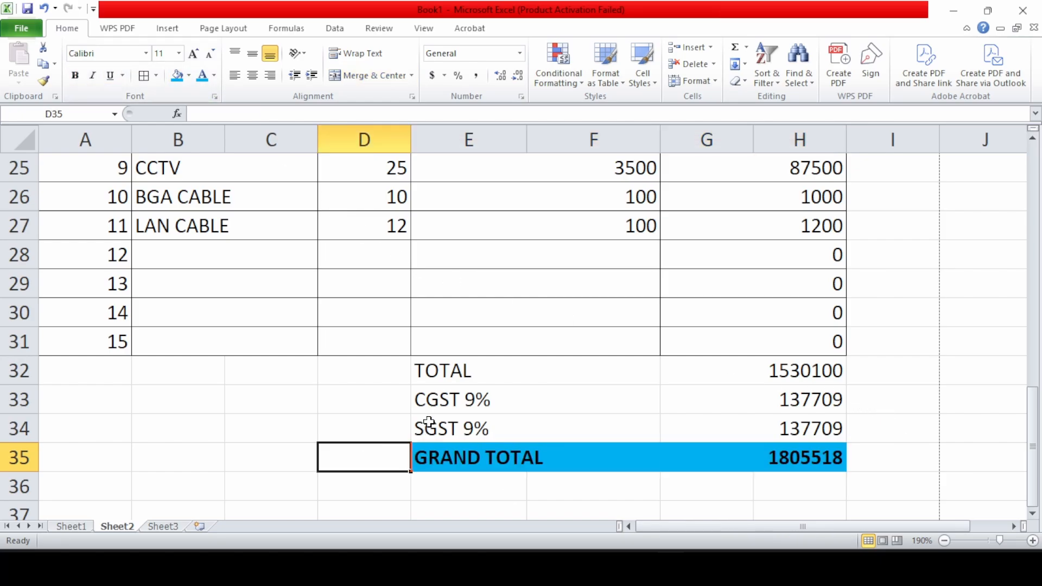
# Apply All Borders to the totals block E32:H35
pyautogui.moveTo(453, 377); pyautogui.dragTo(698, 456)
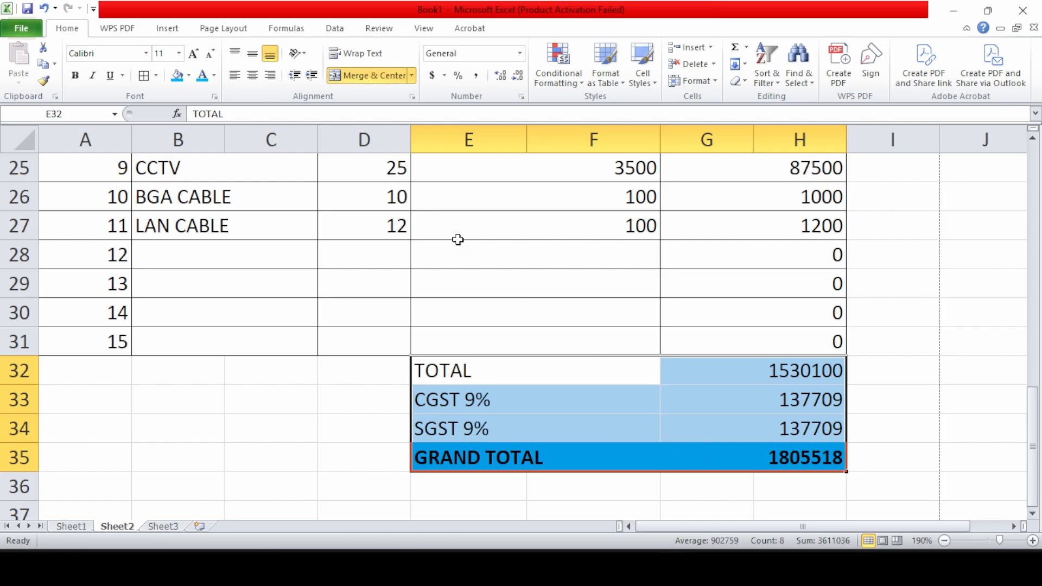
pyautogui.click(143, 76)
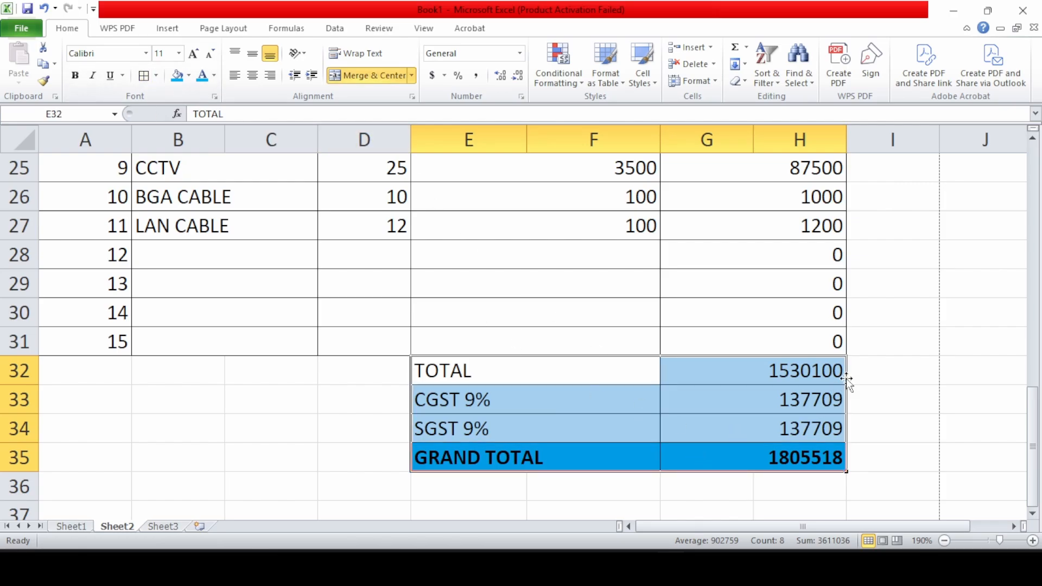
pyautogui.scroll(-1, 917, 322)
pyautogui.scroll(-1, 917, 322)
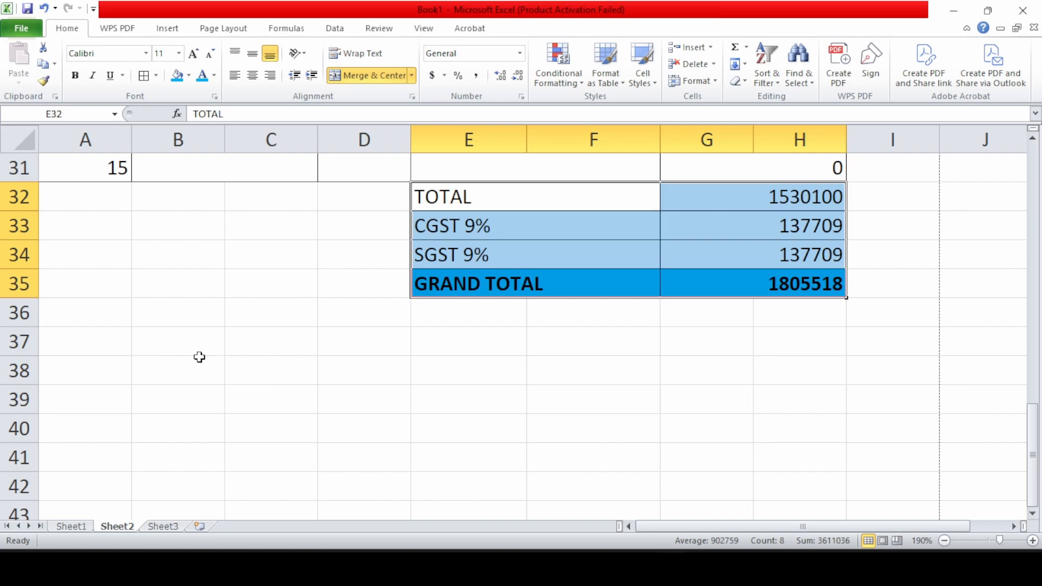
pyautogui.moveTo(105, 381); pyautogui.dragTo(374, 374)
# Merge & Center A38:D38 and E38:H38 for the footer
pyautogui.click(369, 76)
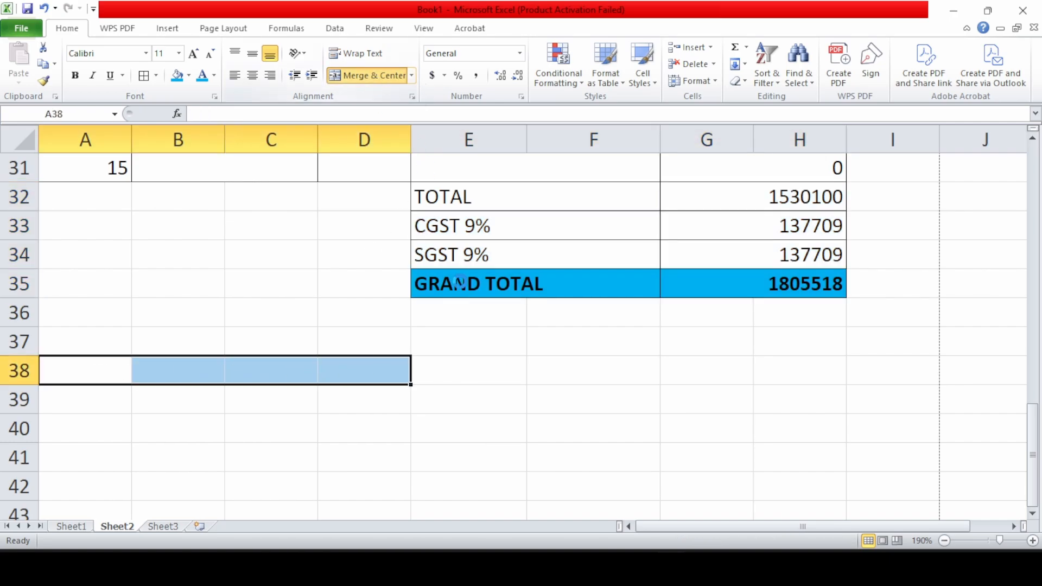
pyautogui.moveTo(463, 375); pyautogui.dragTo(813, 374)
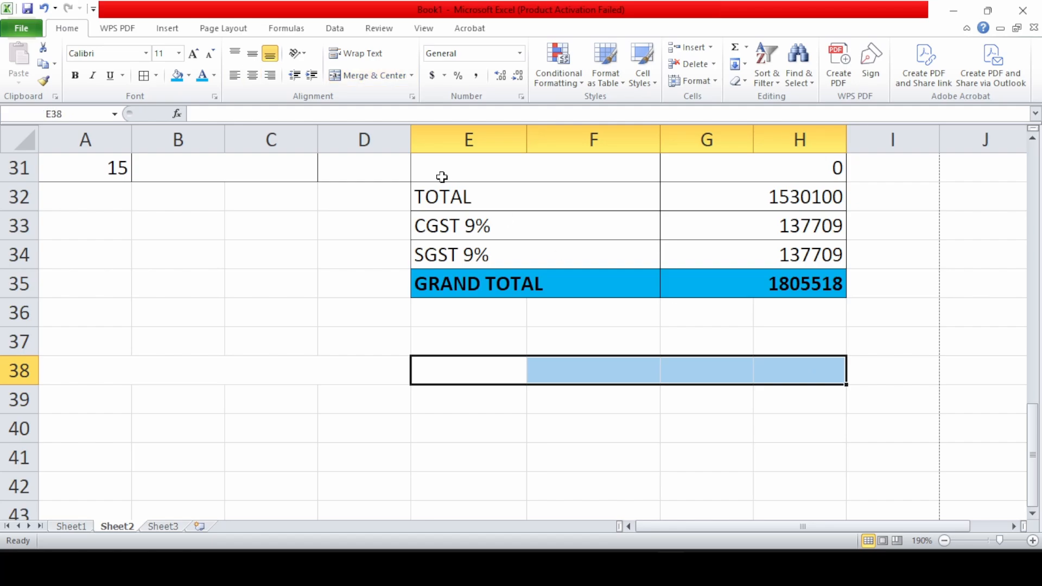
pyautogui.click(359, 75)
# Type 'THANK YOU AND VISIT AGAIN' in A38 and a dotted 'SIGNATURE....' line in E38
pyautogui.click(210, 369)
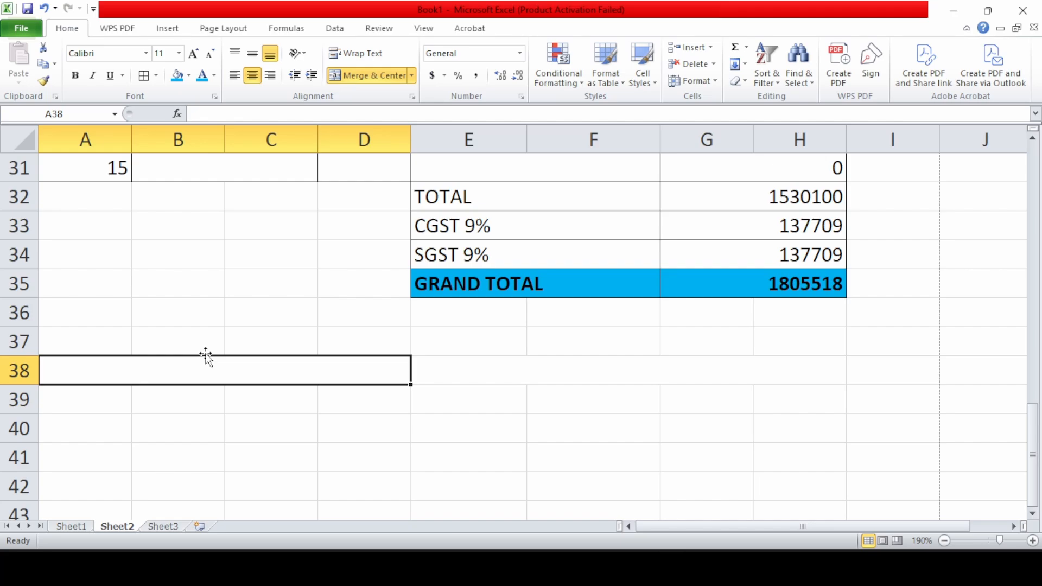
pyautogui.write('THAM')
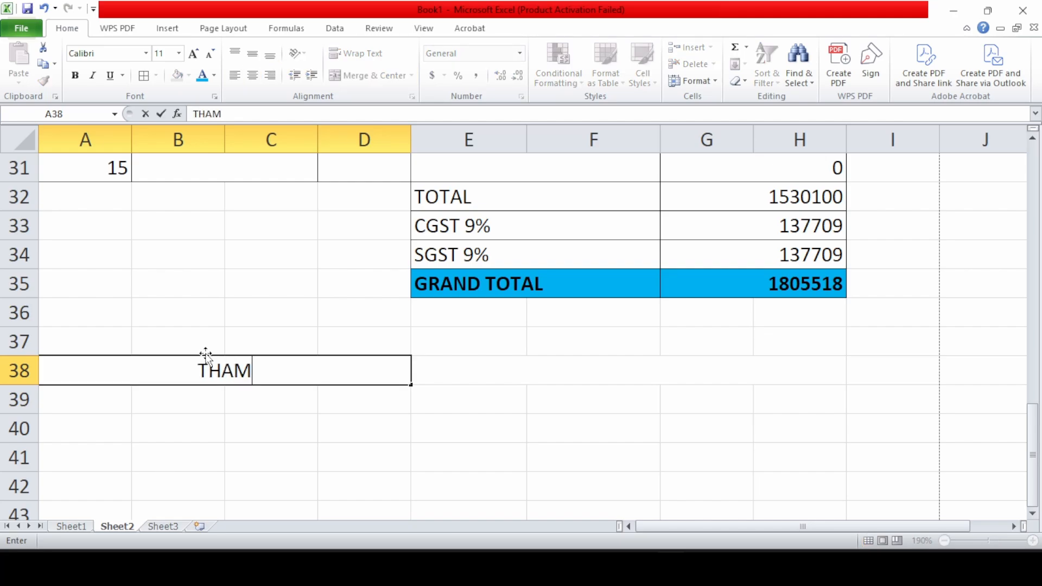
pyautogui.press('BackSpace')
pyautogui.write('BK')
pyautogui.press('BackSpace')
pyautogui.press('BackSpace')
pyautogui.write('NK YOU')
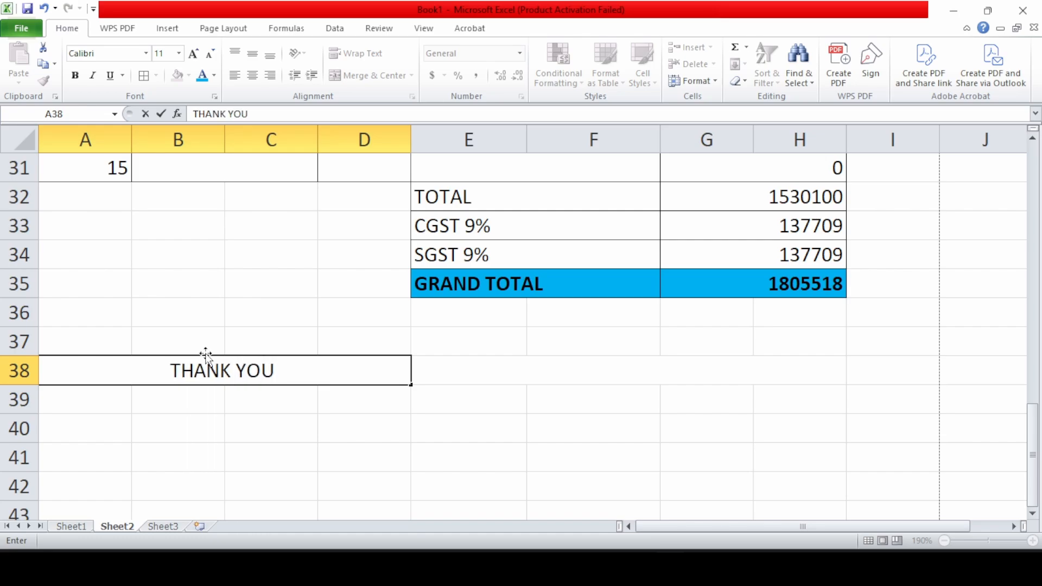
pyautogui.write('AND ')
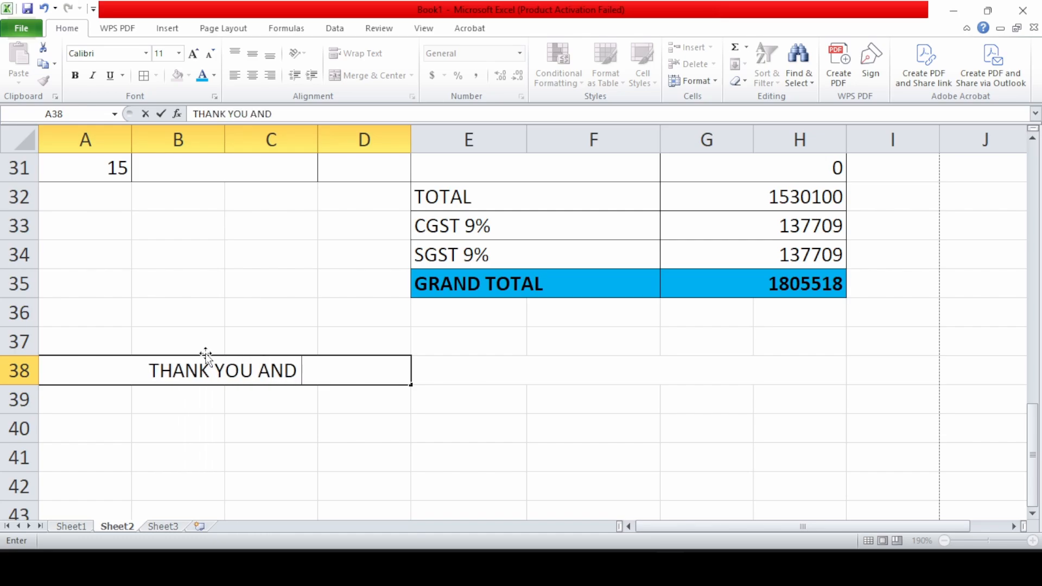
pyautogui.write('VISIT AGAIN')
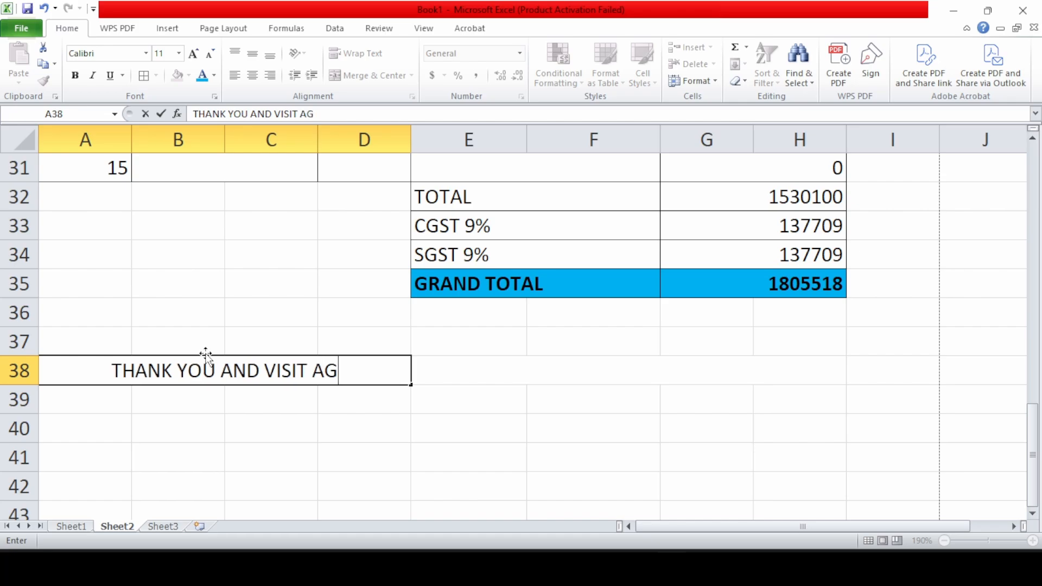
pyautogui.press('Tab')
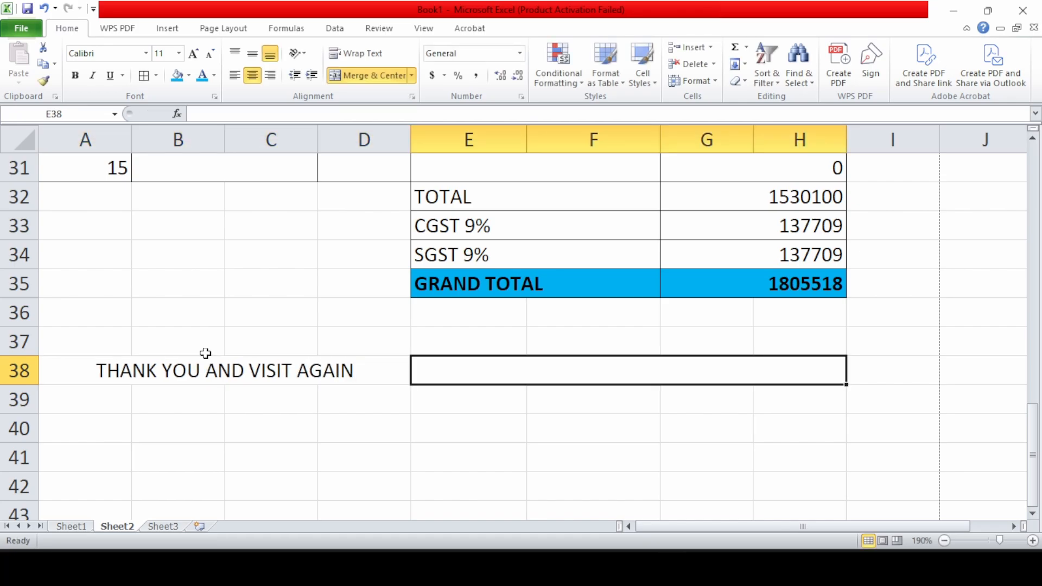
pyautogui.write('S')
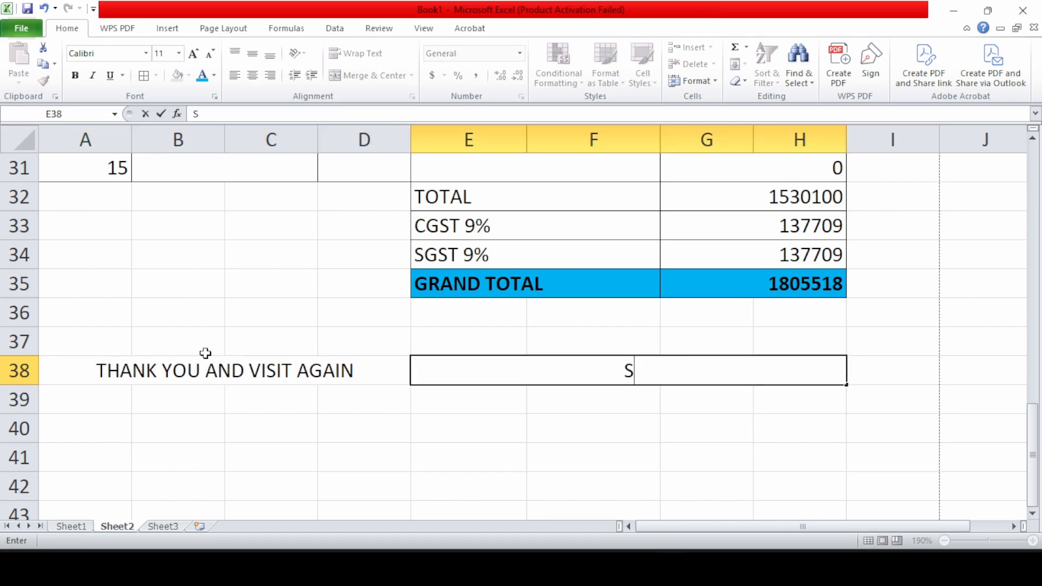
pyautogui.write('IGNA')
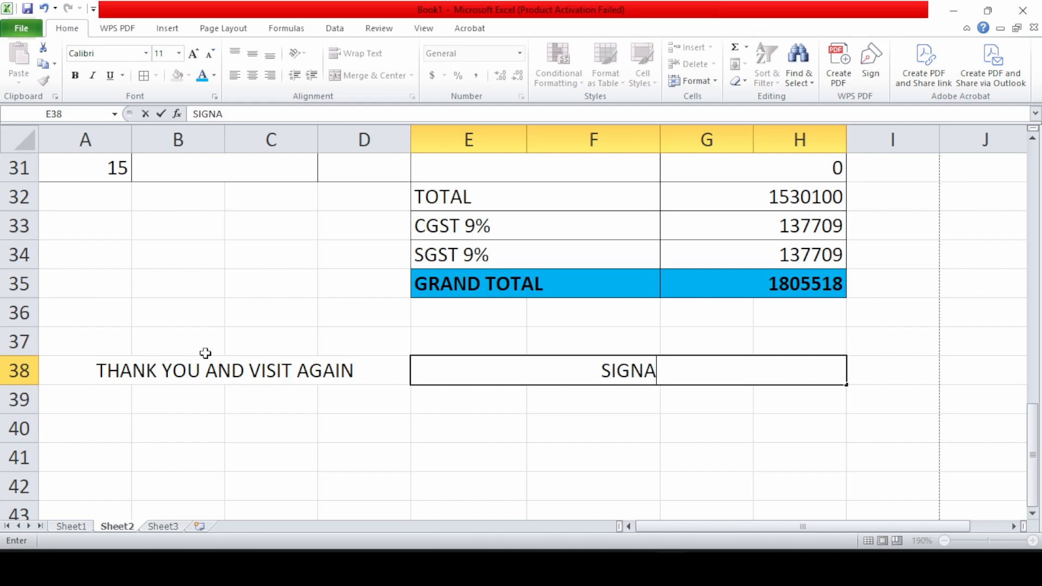
pyautogui.write('TURE...')
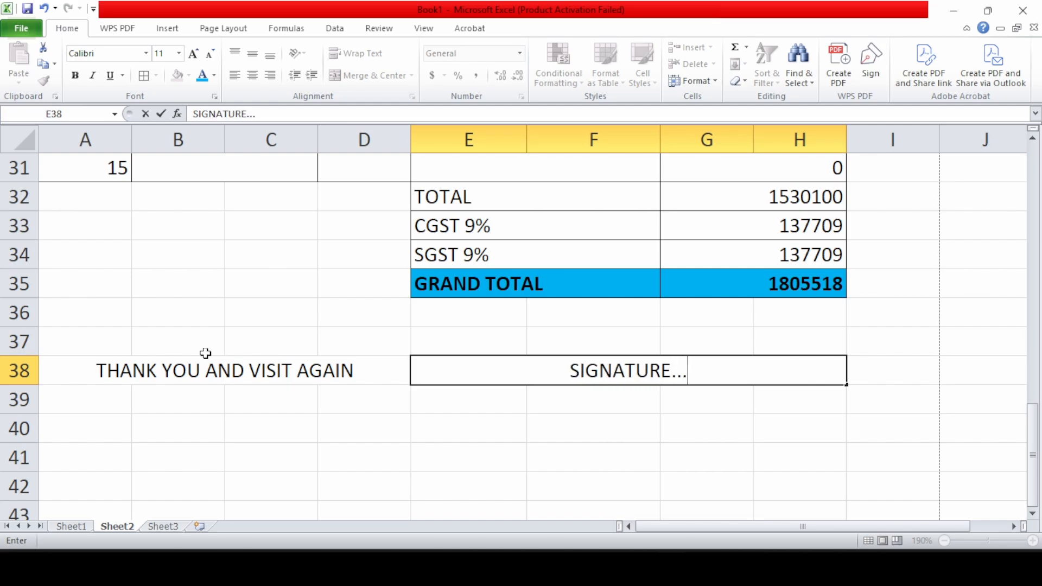
pyautogui.write('................................................')
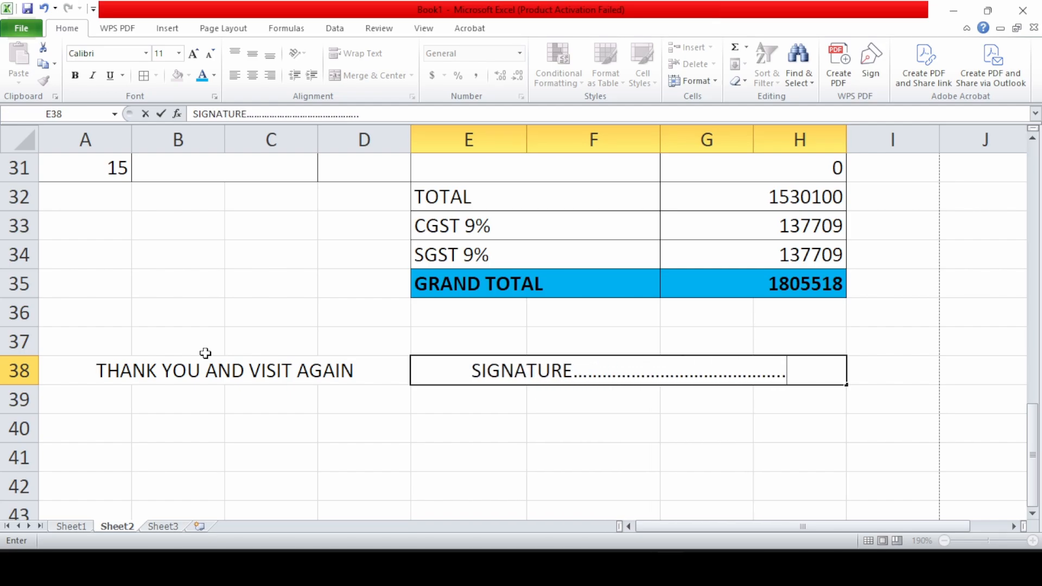
pyautogui.write('...................')
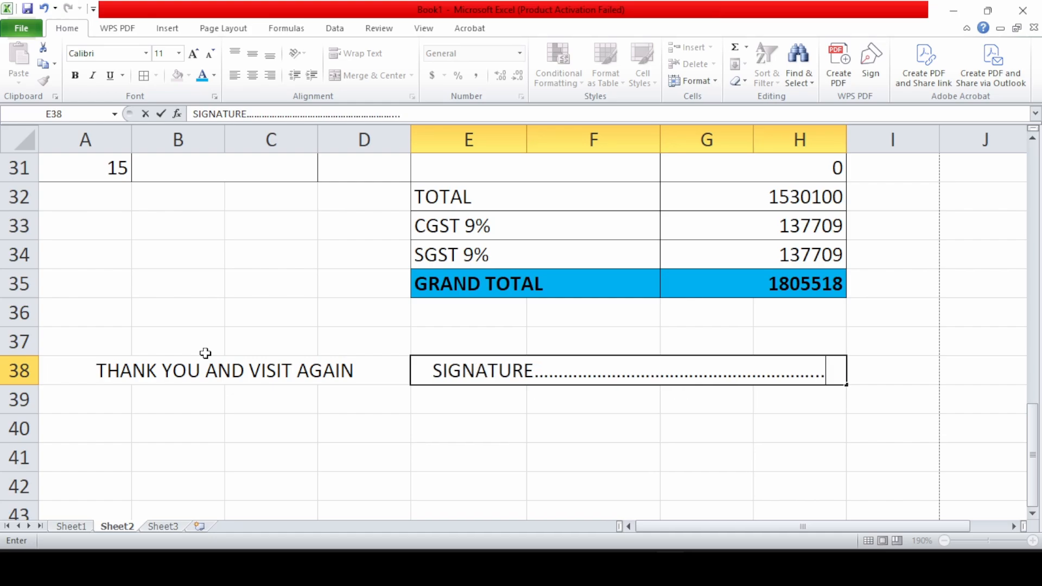
pyautogui.write('......')
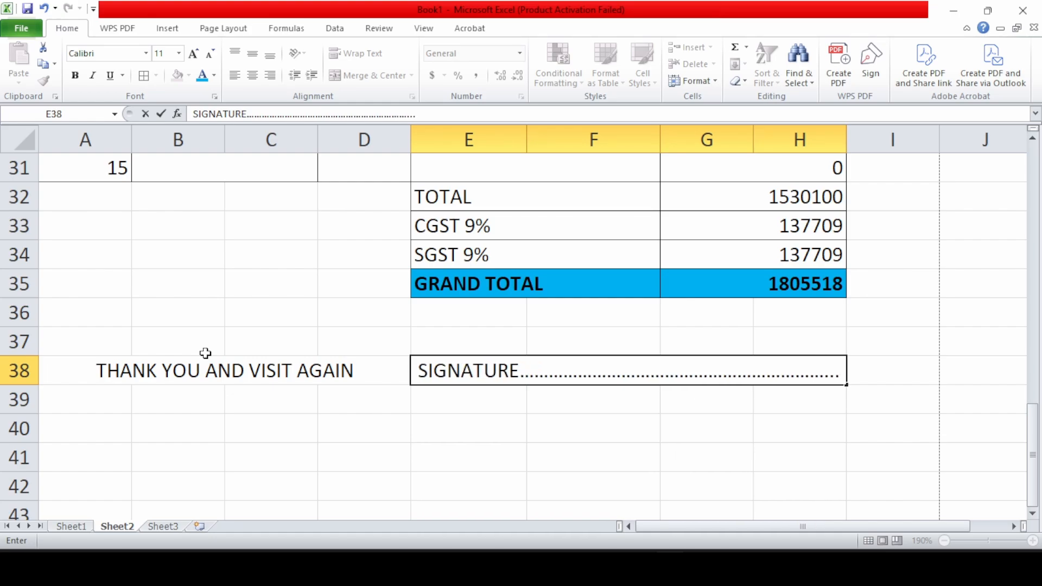
# Confirm the 'SIGNATURE' entry with its dotted line in merged cell E38:H38
pyautogui.click(539, 419)
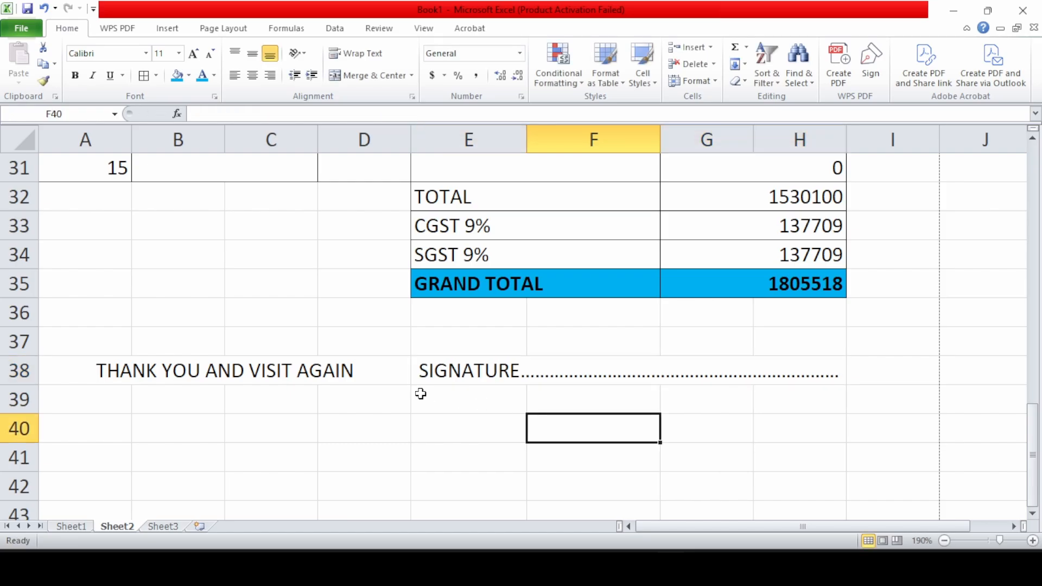
pyautogui.scroll(4, 122, 231)
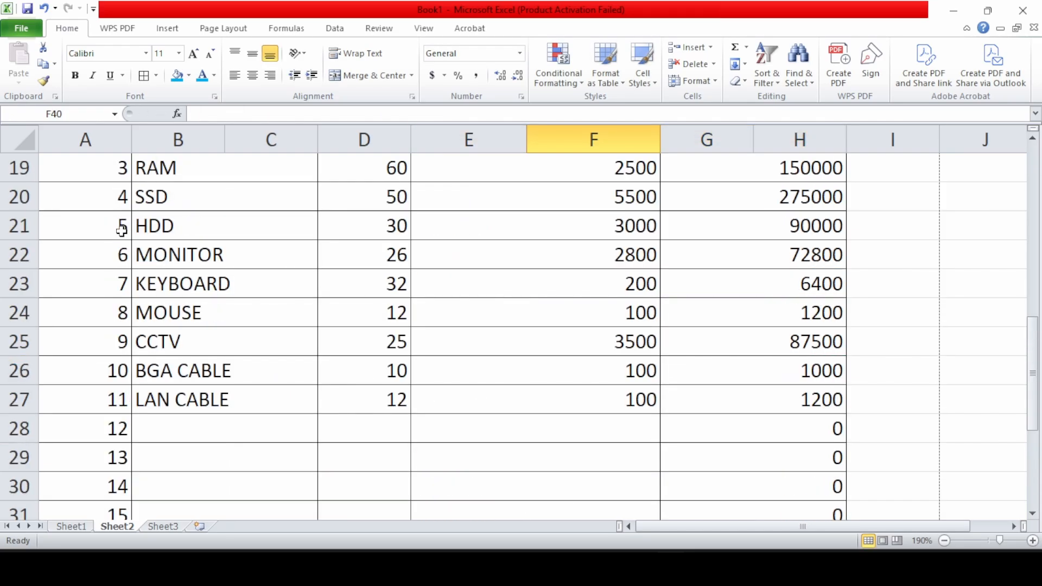
pyautogui.scroll(6, 121, 230)
# Apply a Thick Box Border around A1:H39 and check the outlined invoice
pyautogui.moveTo(100, 177); pyautogui.dragTo(613, 281)
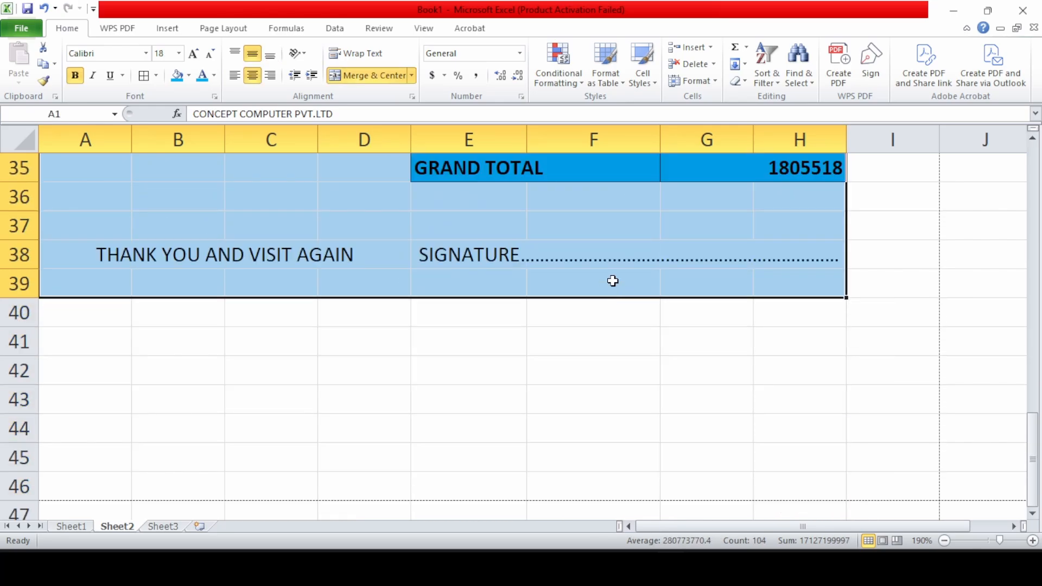
pyautogui.click(156, 76)
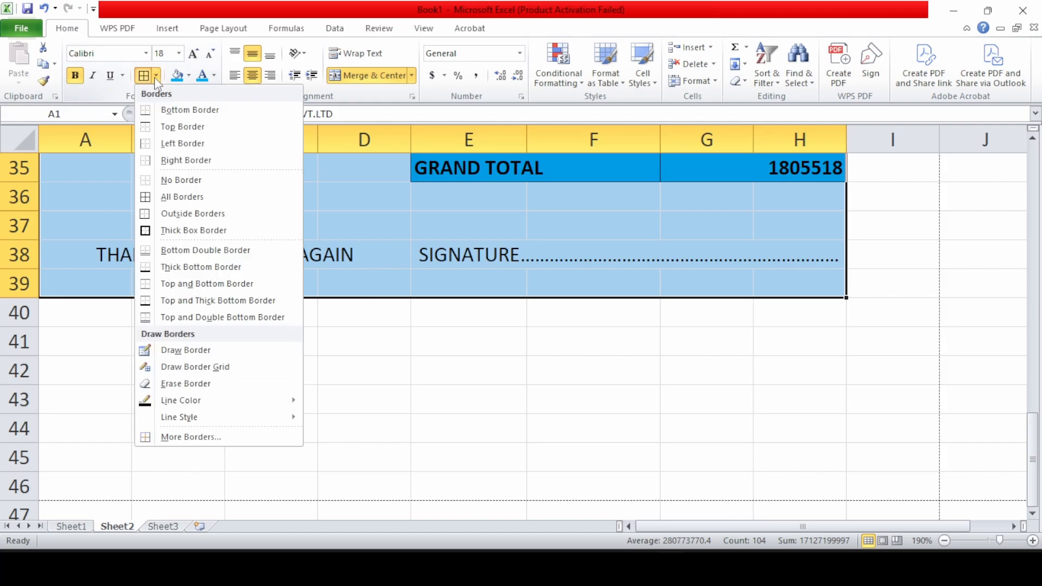
pyautogui.click(176, 230)
pyautogui.scroll(11, 177, 241)
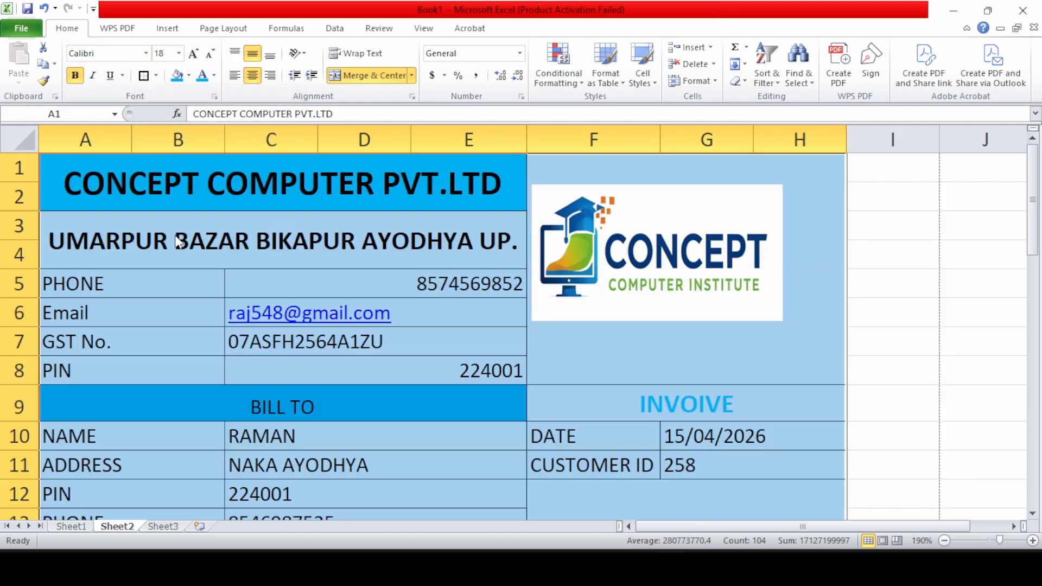
pyautogui.scroll(-1, 862, 427)
pyautogui.scroll(-6, 688, 372)
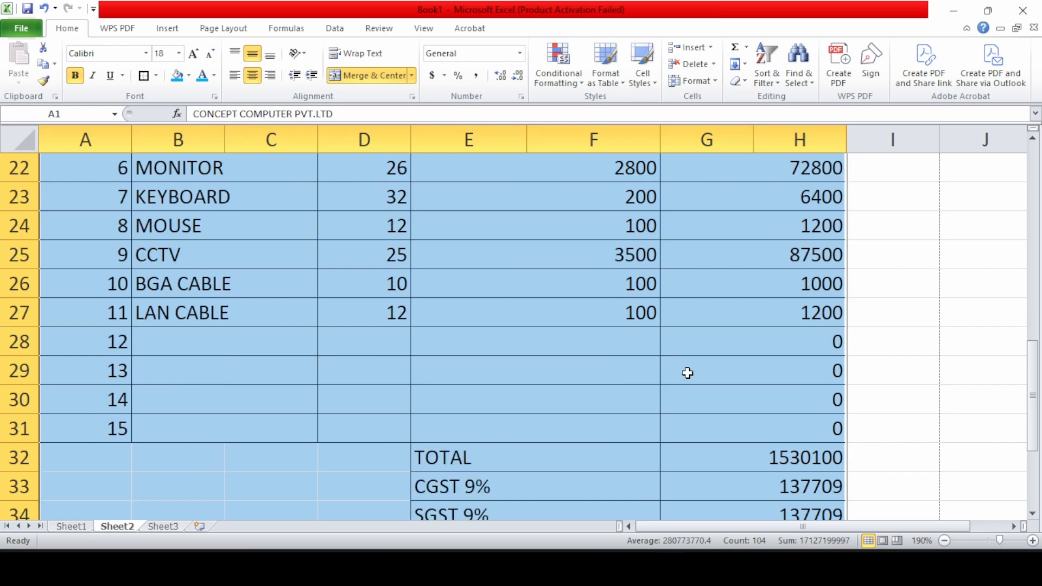
pyautogui.click(688, 373)
pyautogui.scroll(-1, 688, 373)
pyautogui.scroll(-2, 688, 373)
pyautogui.scroll(6, 683, 375)
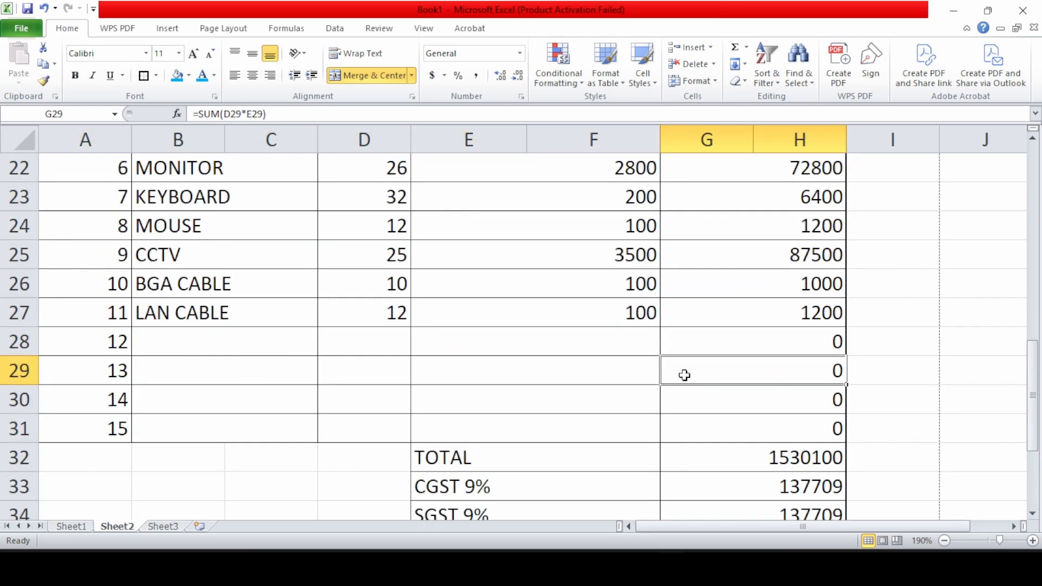
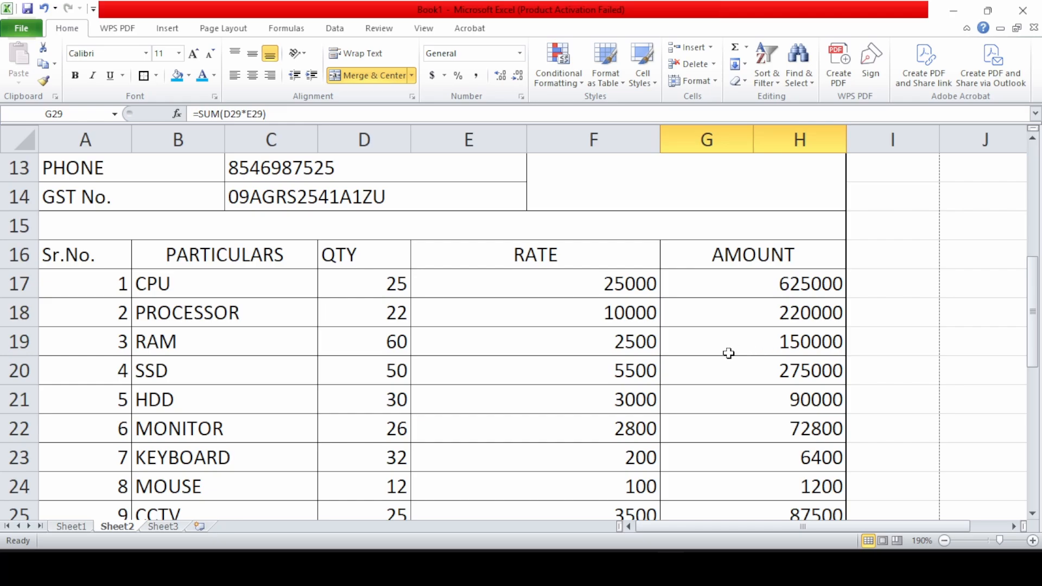
# Enter LAPTOP in row 28 with quantity 5 and rate 4000, giving amount 20000
pyautogui.scroll(-1, 787, 343)
pyautogui.scroll(-1, 786, 344)
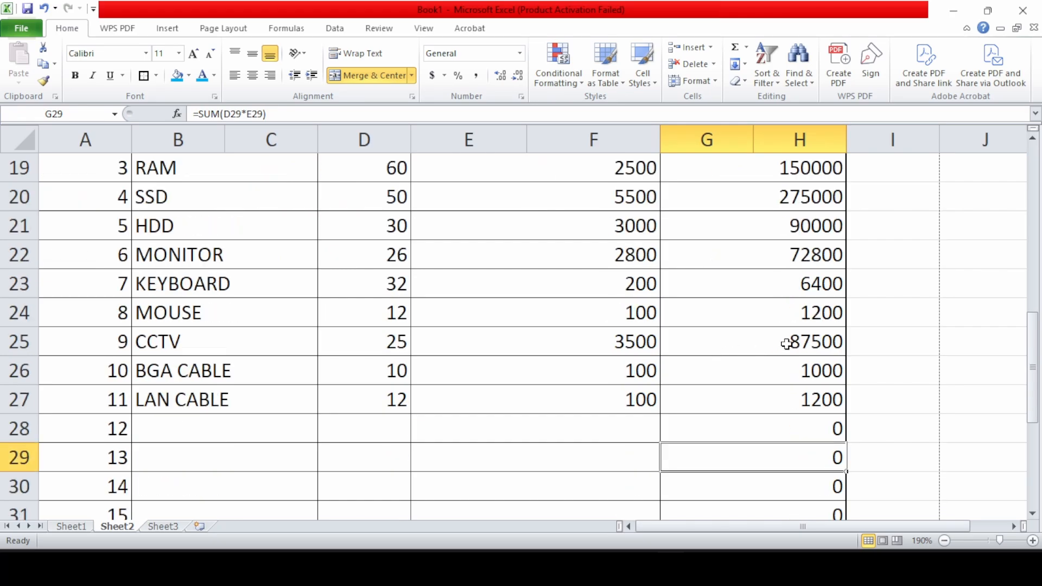
pyautogui.click(210, 422)
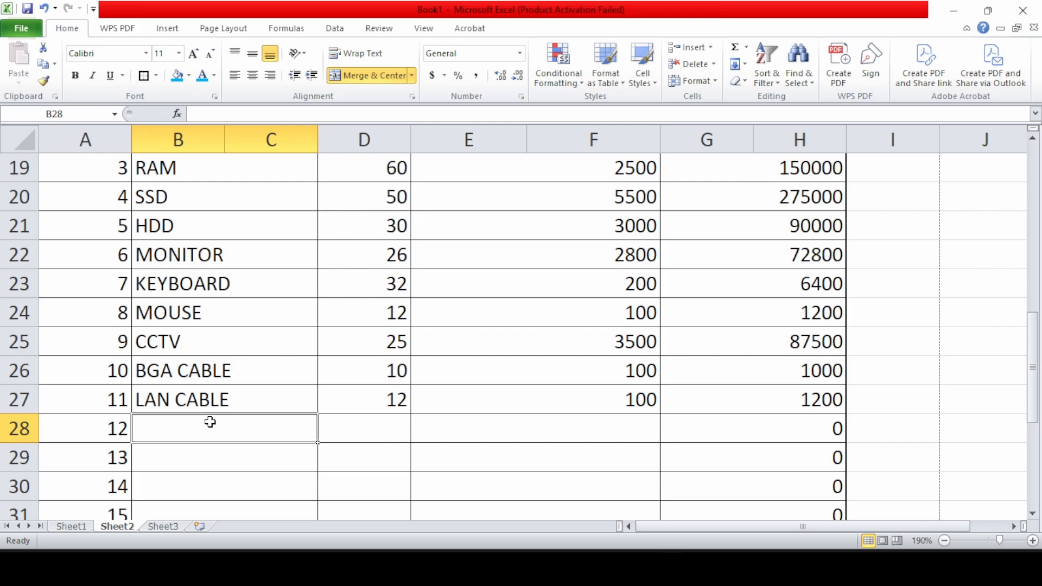
pyautogui.write('L')
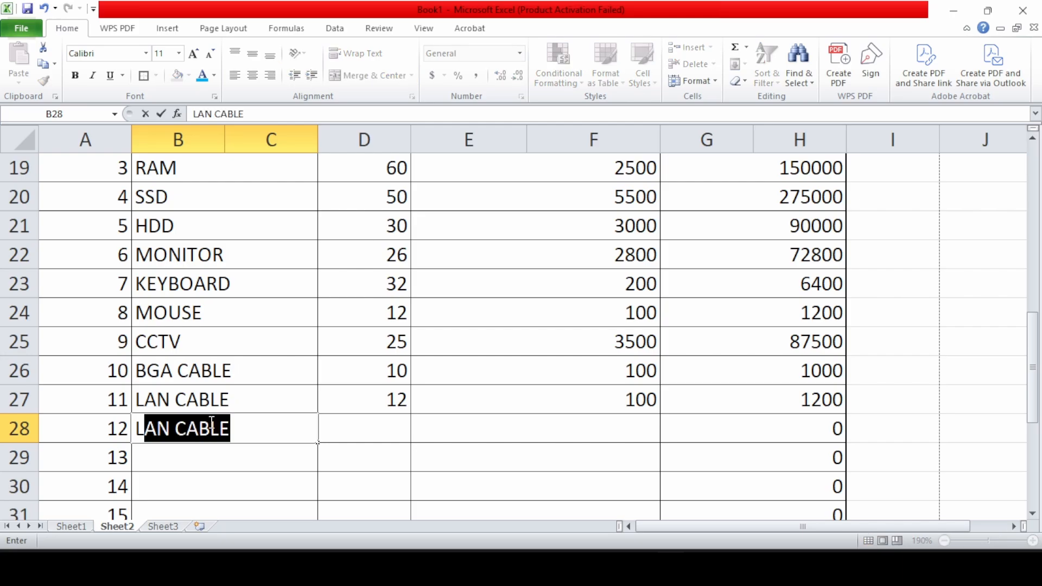
pyautogui.write('APTOP')
pyautogui.press('Tab')
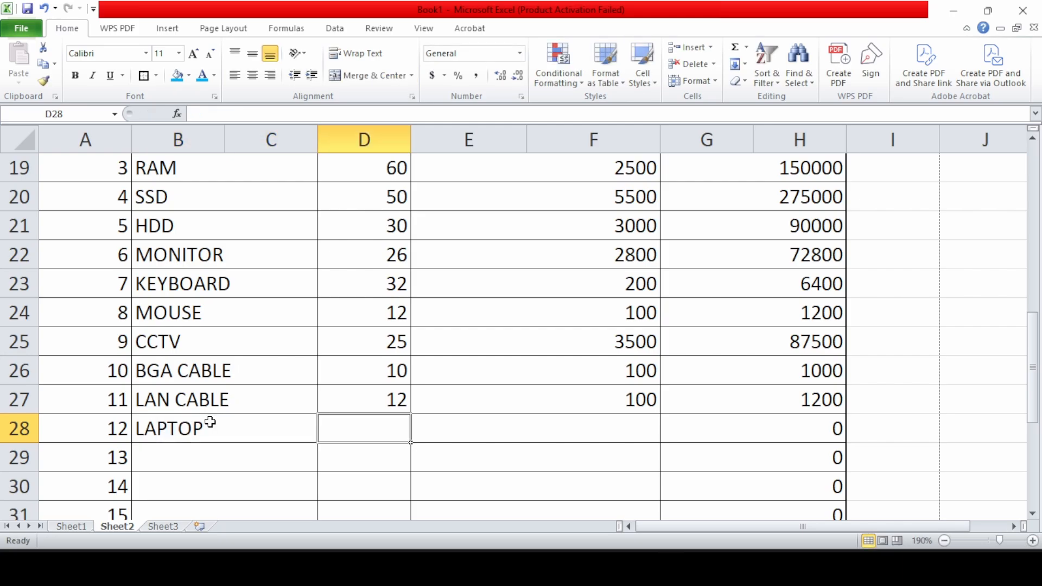
pyautogui.write('5')
pyautogui.press('Tab')
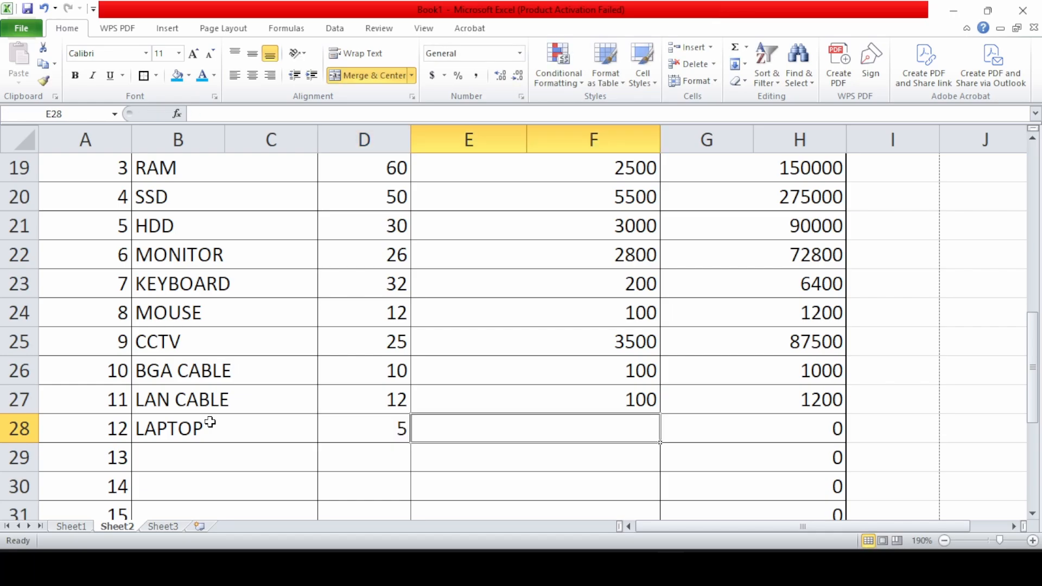
pyautogui.write('4000')
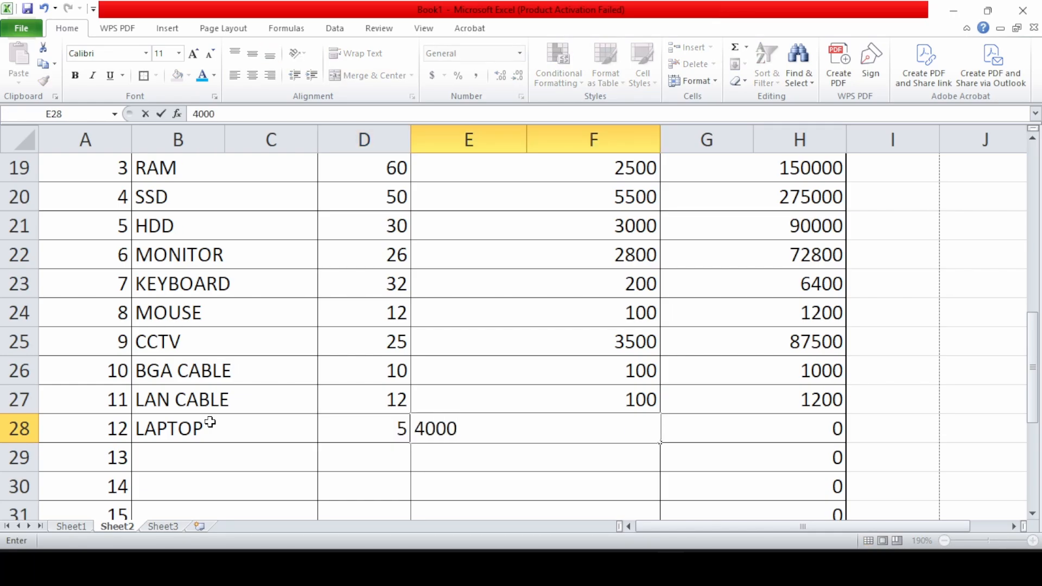
pyautogui.press('Tab')
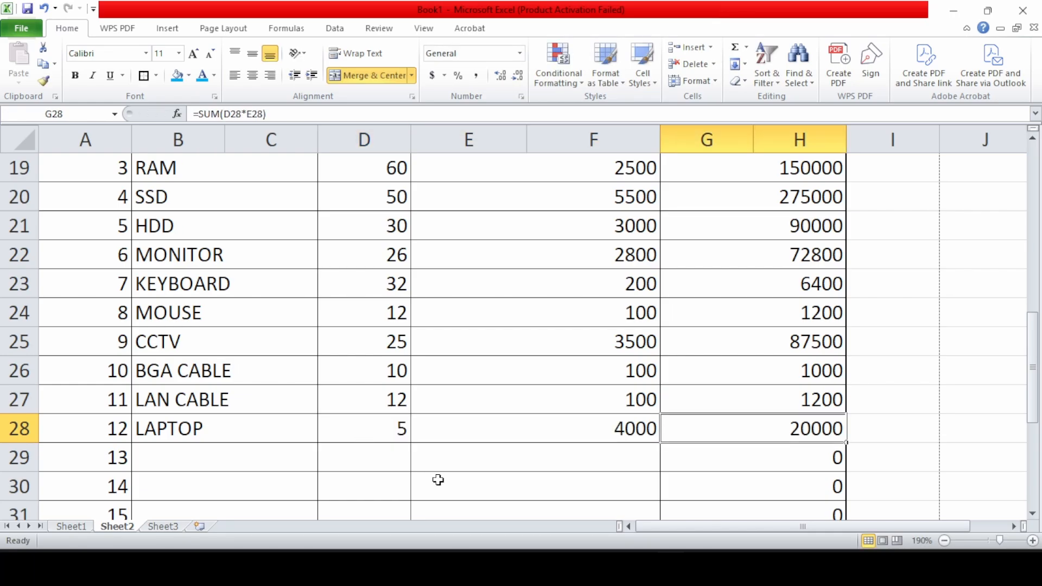
# Change the LAPTOP rate from 4000 to 40000 and check the 2041518 grand total
pyautogui.scroll(-1, 801, 422)
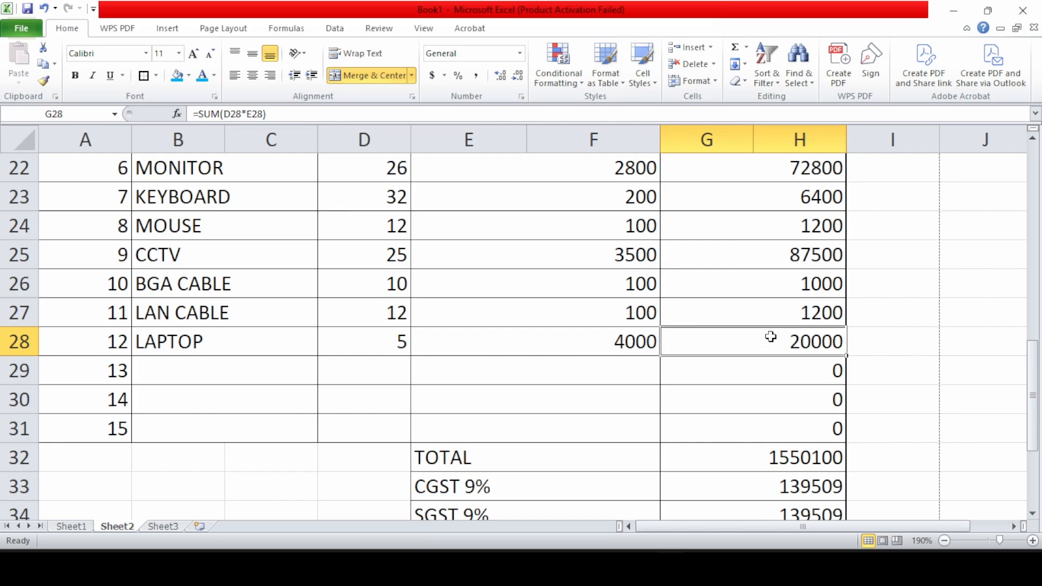
pyautogui.doubleClick(649, 345)
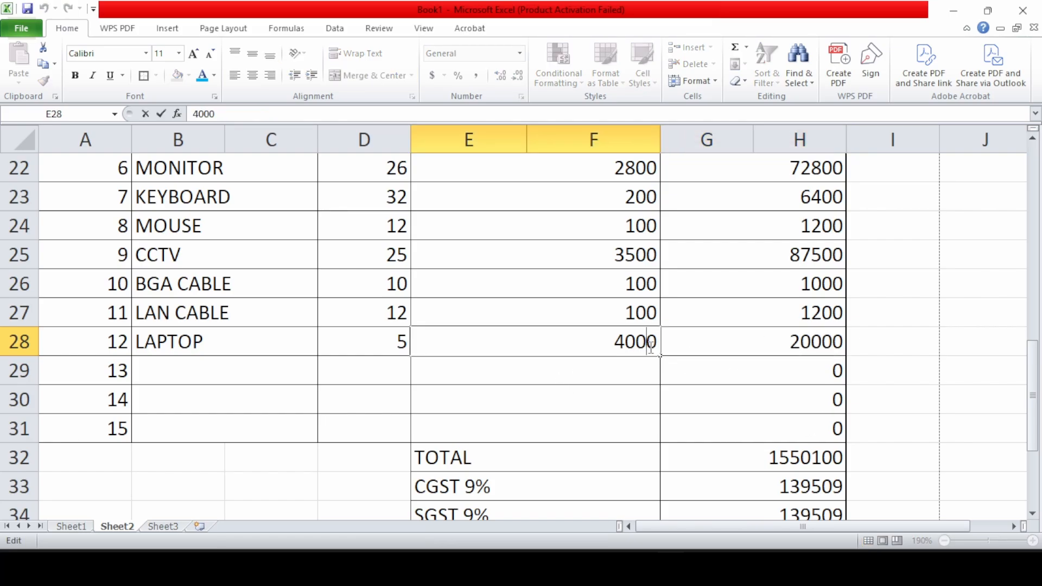
pyautogui.write('0')
pyautogui.press('Tab')
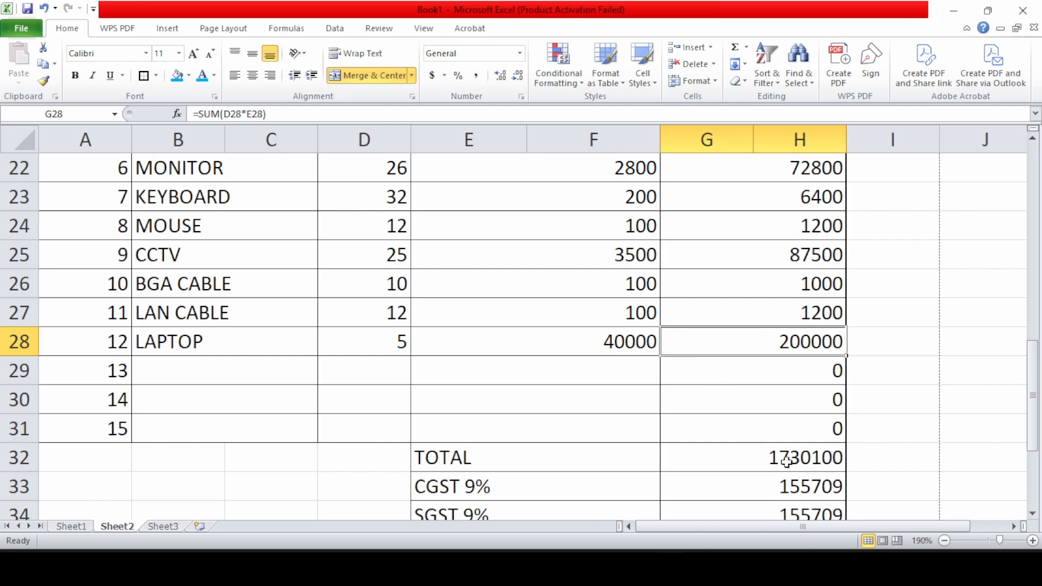
pyautogui.scroll(-3, 773, 486)
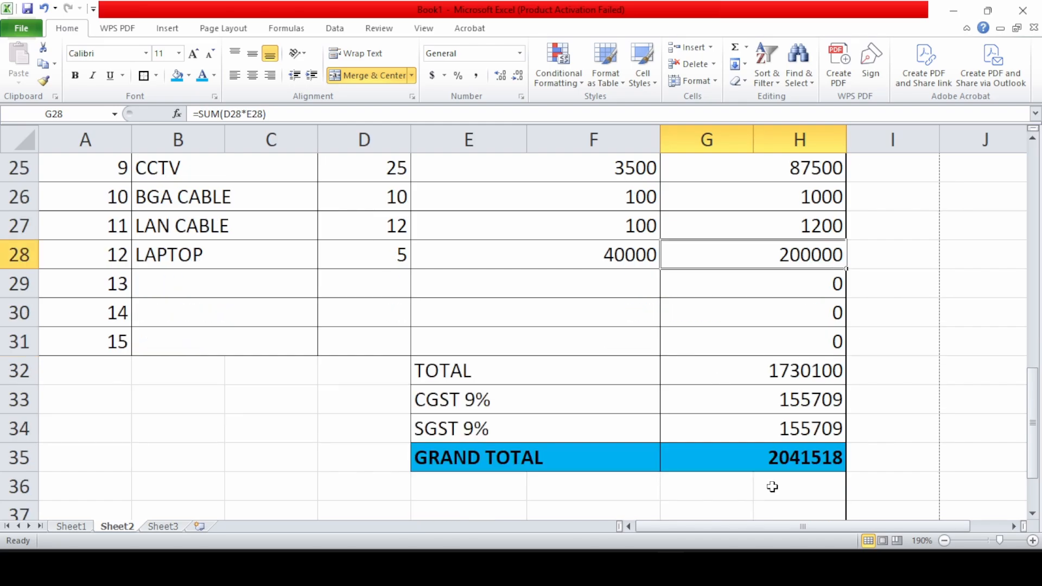
pyautogui.scroll(10, 772, 486)
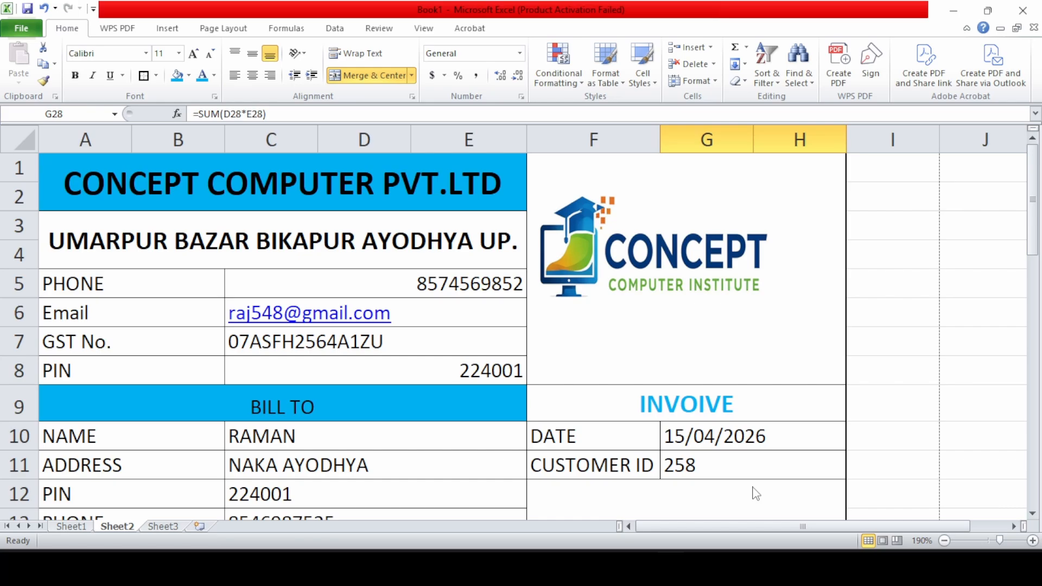
pyautogui.hotkey('ctrl', 'p')
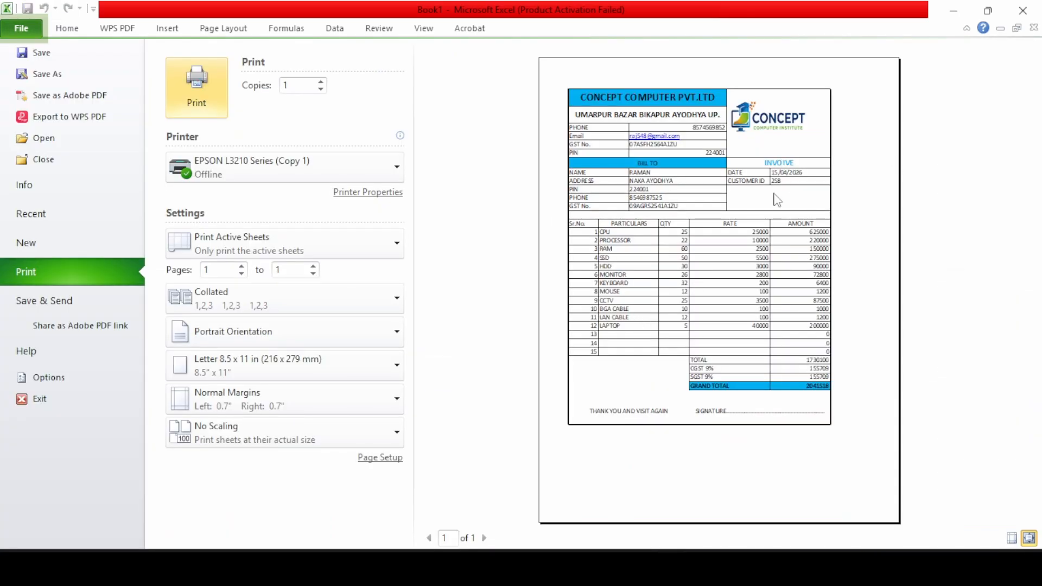
pyautogui.click(13, 29)
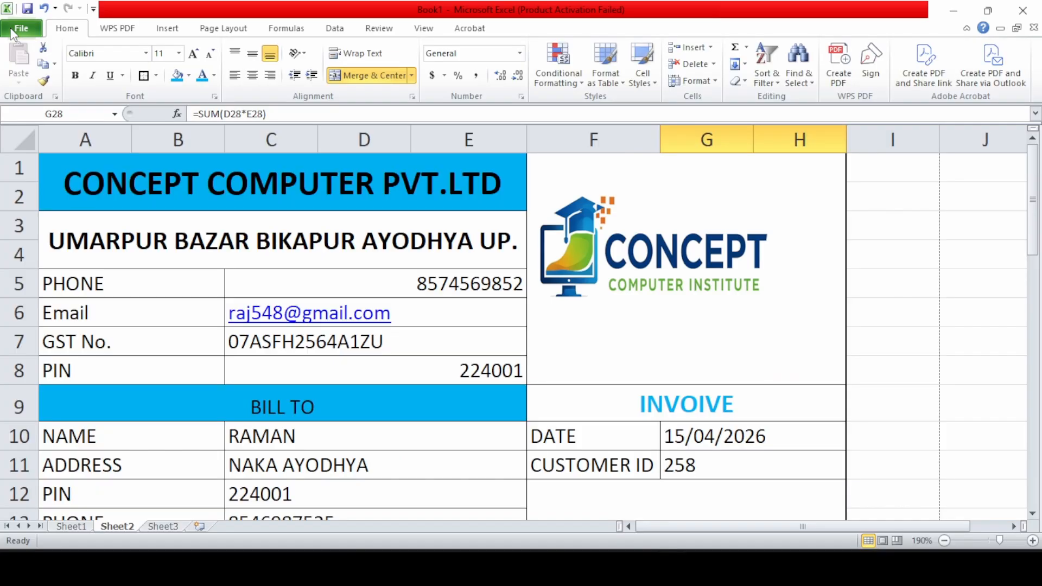